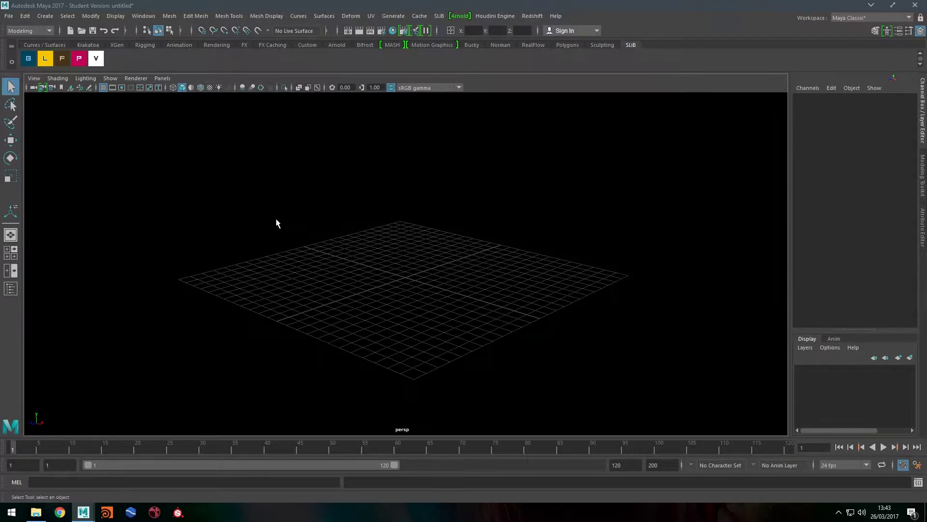
- Create a polygon plane, scale it uniformly to about 18, and raise it about 3.89 units above the grid
right_click_drag(275, 222, 224, 202, "shift")
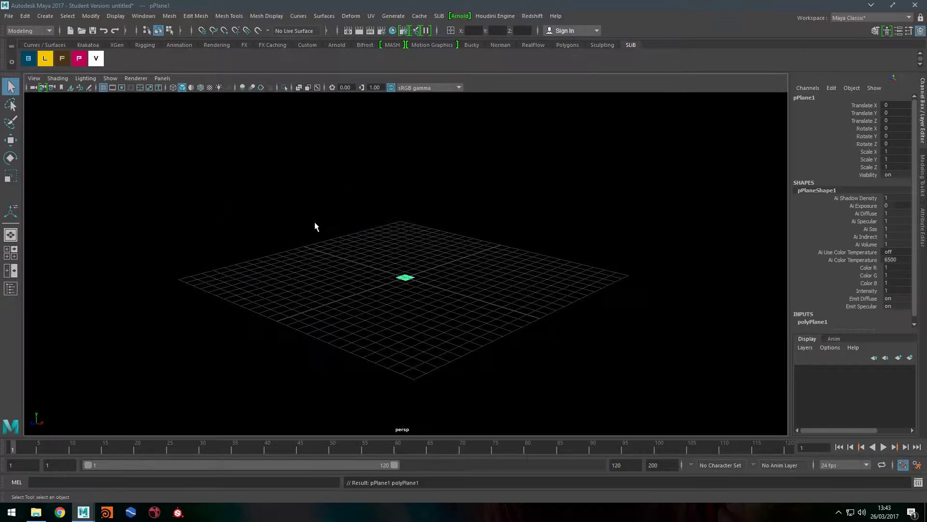
key("r")
left_click_drag(405, 275, 526, 272)
key("w")
left_click_drag(404, 256, 406, 200)
left_click(461, 188)
left_click_drag(375, 337, 360, 298, "alt")
left_click(344, 260)
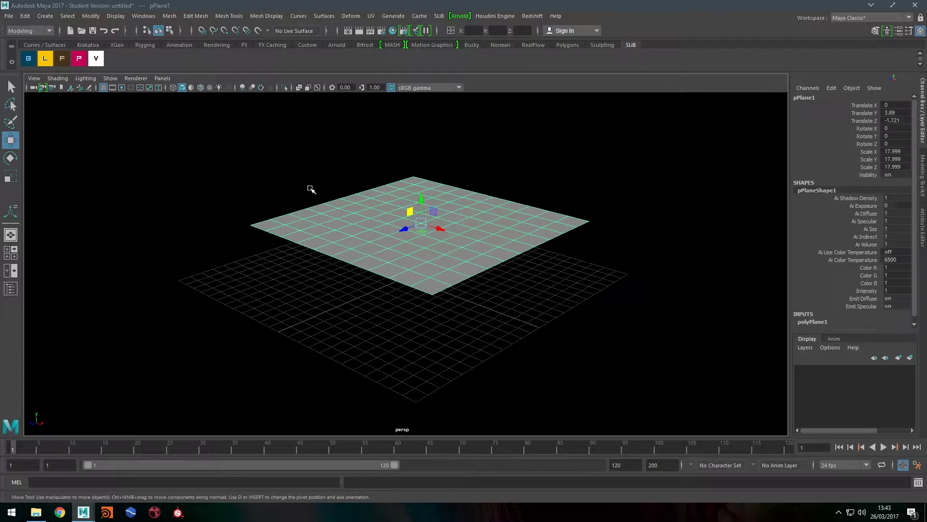
middle_click_drag(311, 189, 261, 224, "alt")
right_click_drag(261, 225, 362, 233, "alt")
middle_click_drag(362, 233, 403, 192, "alt")
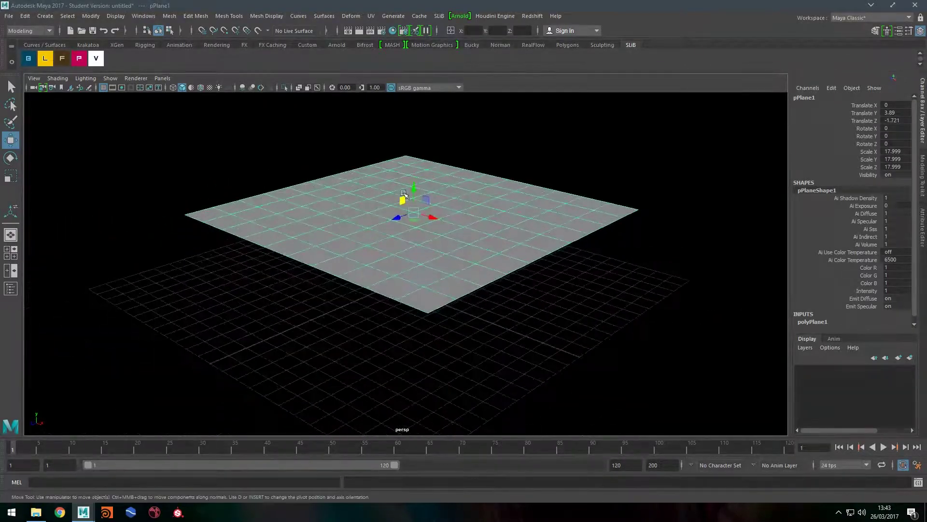
- Delete the polygon plane from the scene
middle_click_drag(365, 137, 322, 177, "alt")
left_click(404, 167)
left_click_drag(363, 258, 364, 247, "alt")
left_click(265, 276)
key("Delete")
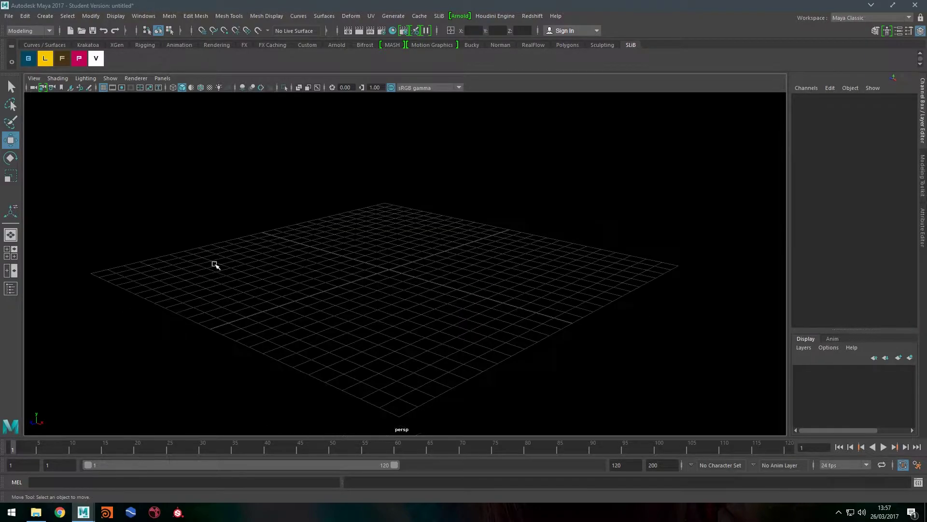
- Import the stool_tutorial6 stool model from the file browser into the empty scene
left_click(35, 512)
left_click_drag(277, 258, 124, 277)
middle_click_drag(320, 184, 326, 353, "alt")
scroll(331, 233, "down", 1)
middle_click_drag(331, 234, 311, 244, "alt")
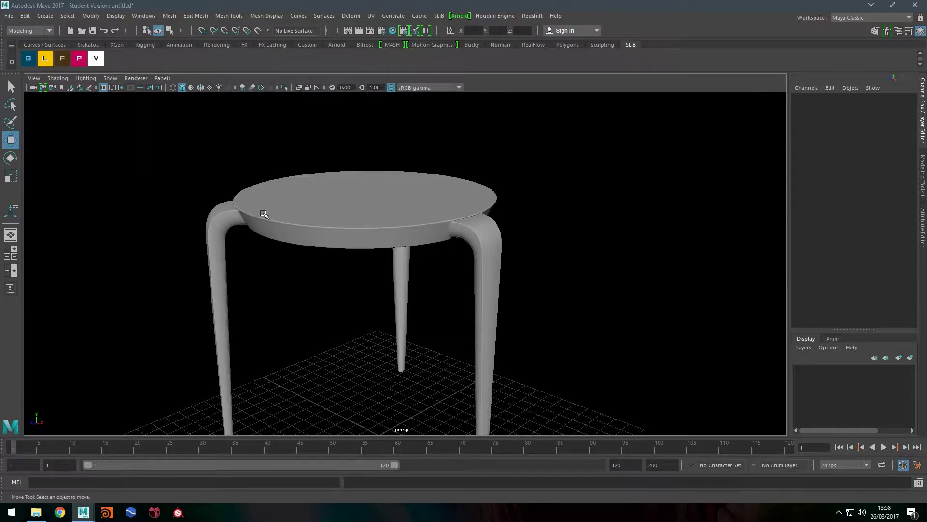
- Select the stool and switch to the UV Editing workspace
left_click(271, 232)
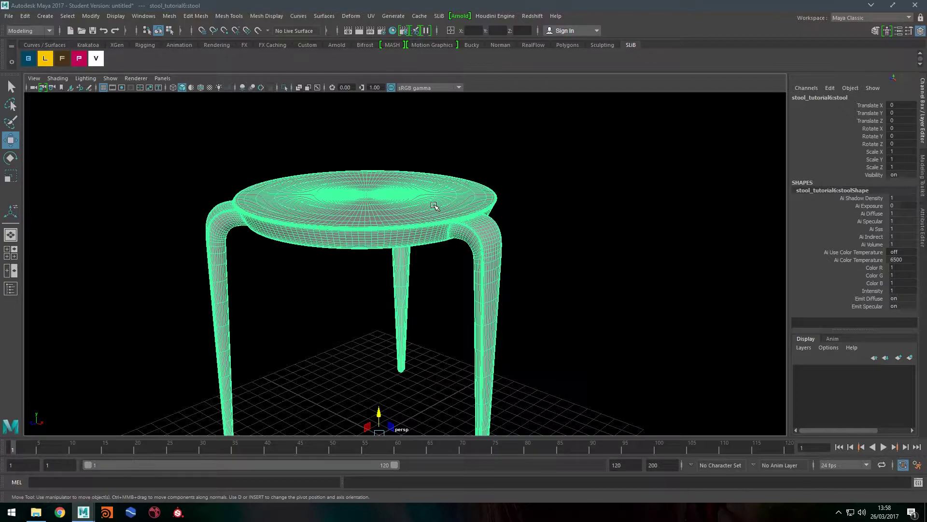
middle_click_drag(401, 194, 302, 184, "alt")
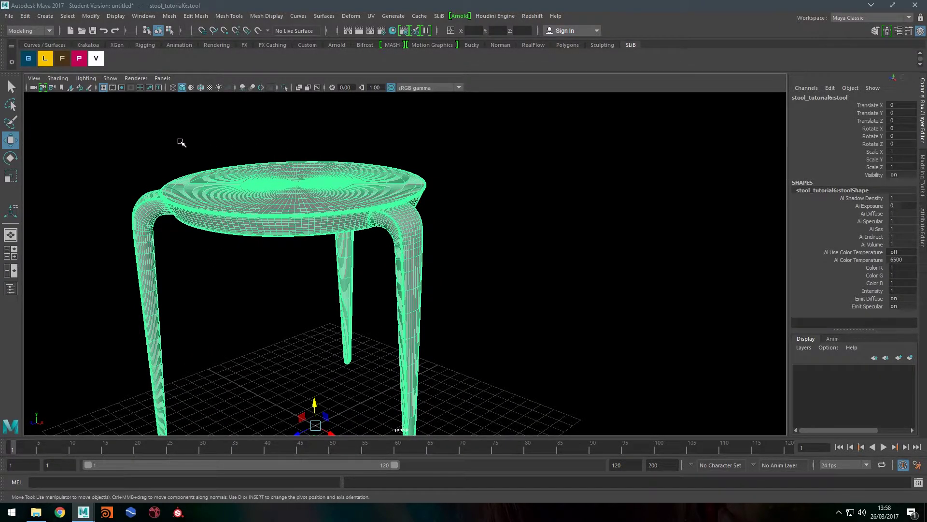
left_click(371, 17)
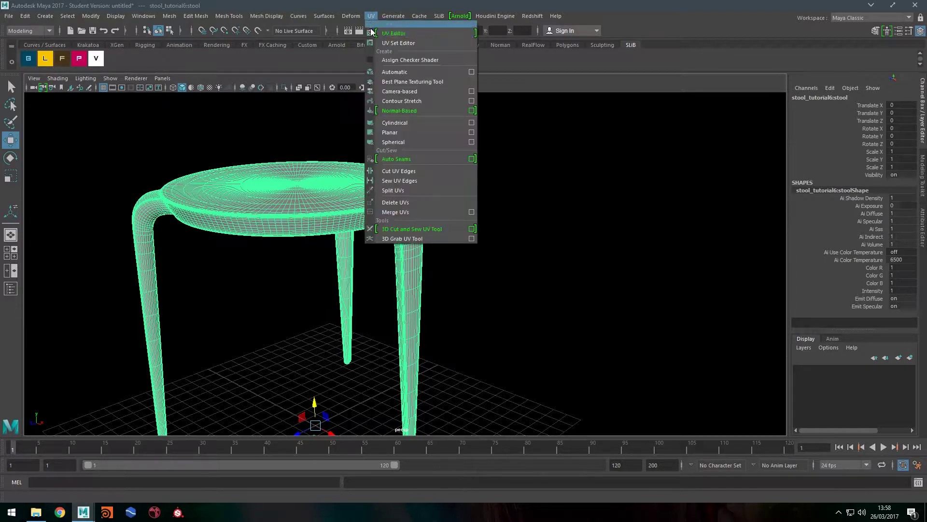
left_click(391, 34)
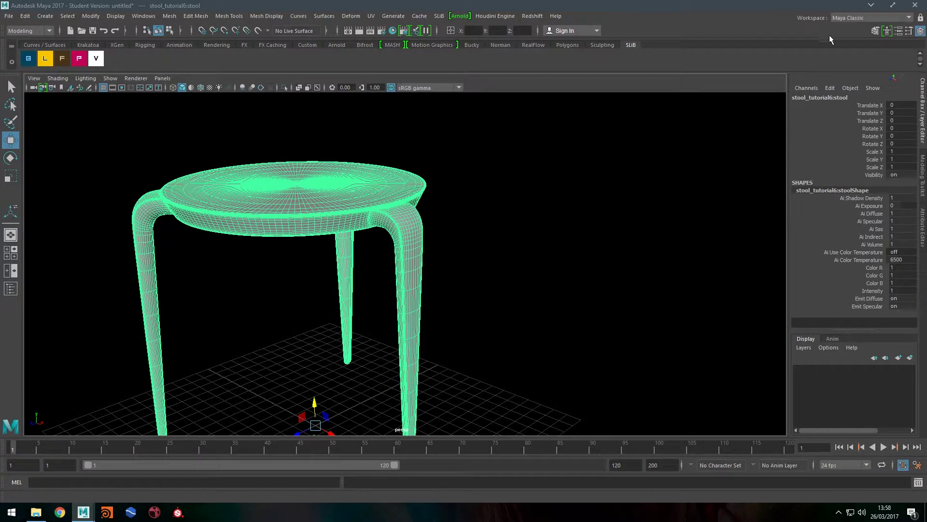
left_click(849, 17)
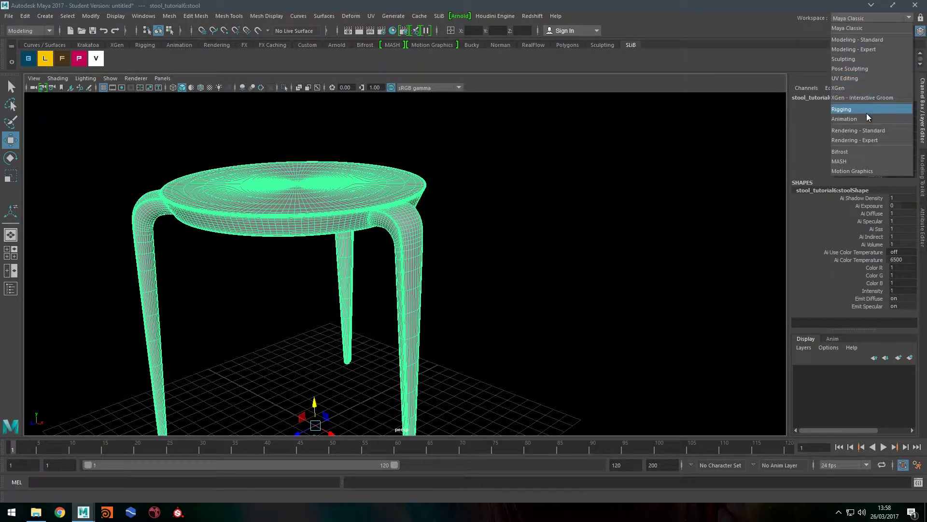
left_click(867, 77)
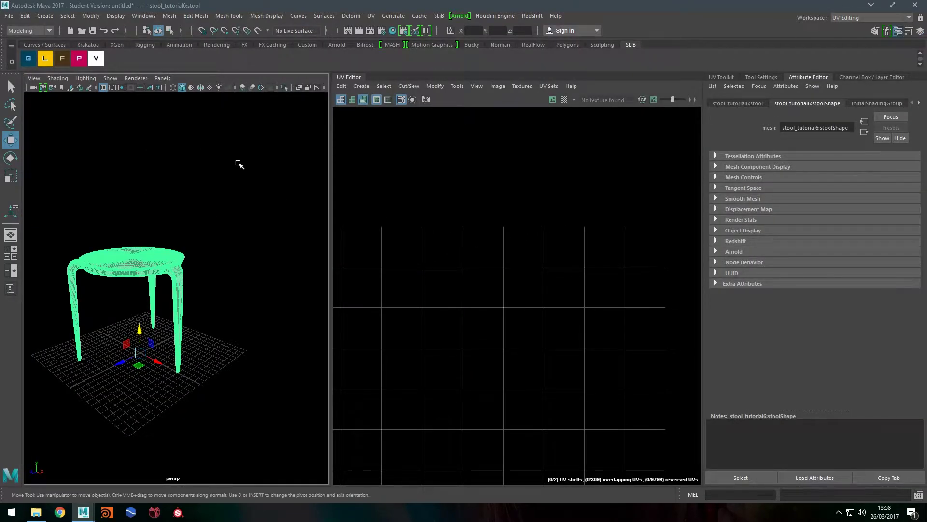
- Apply a planar UV projection to the whole stool
middle_click_drag(116, 286, 144, 269, "alt")
right_click_drag(143, 269, 180, 254, "alt")
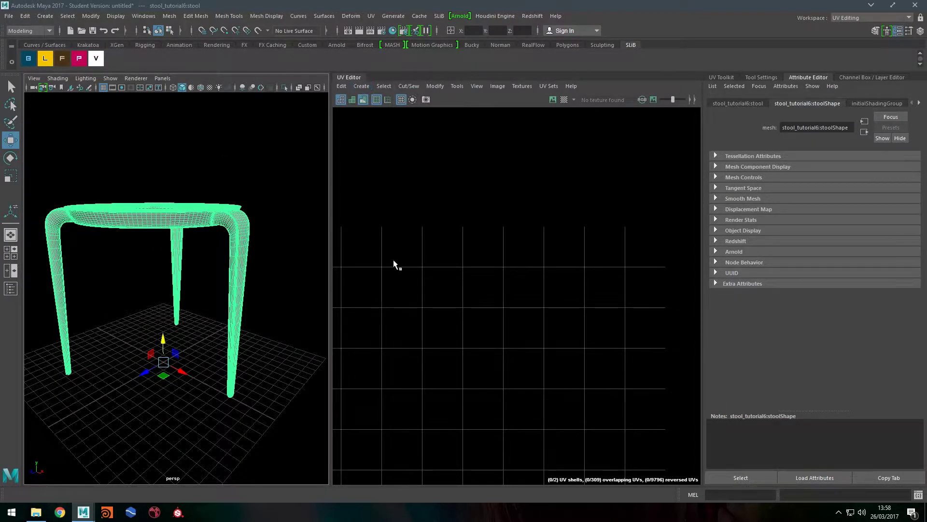
key("f")
left_click(188, 191)
left_click(191, 222)
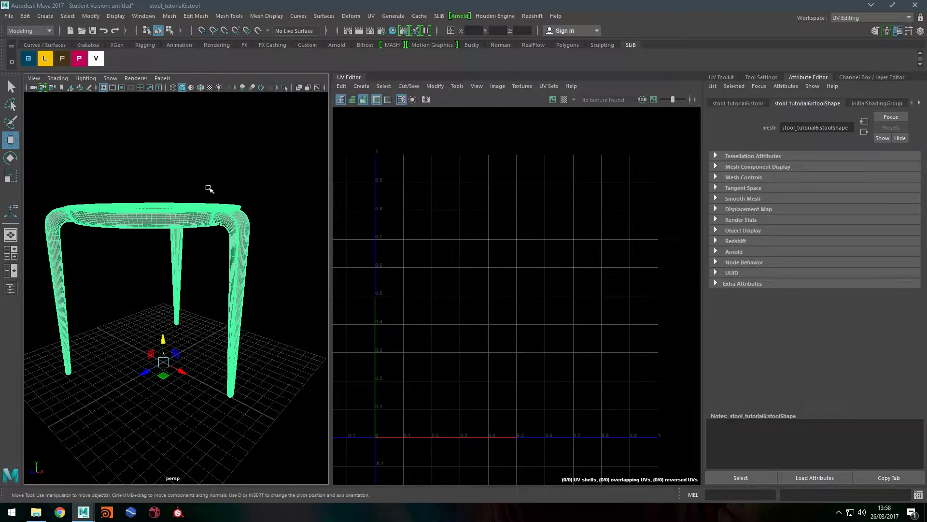
left_click(371, 16)
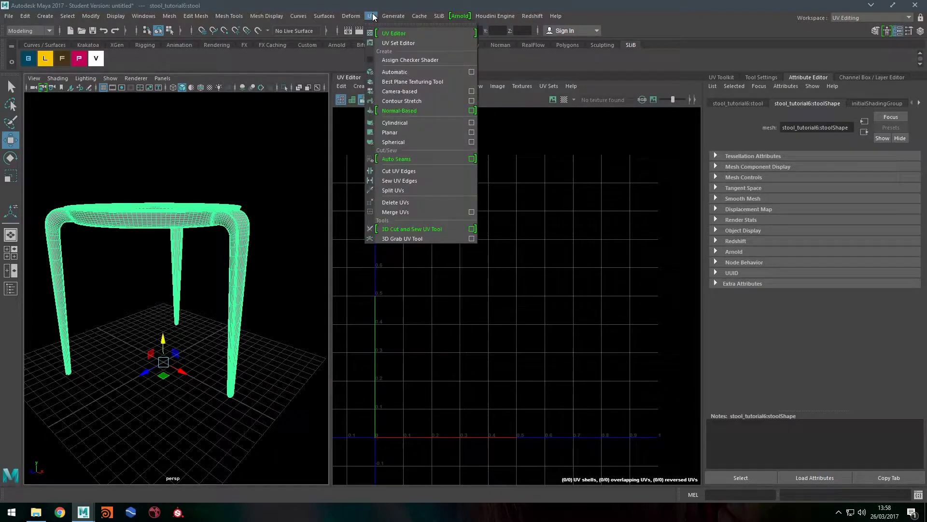
left_click(398, 133)
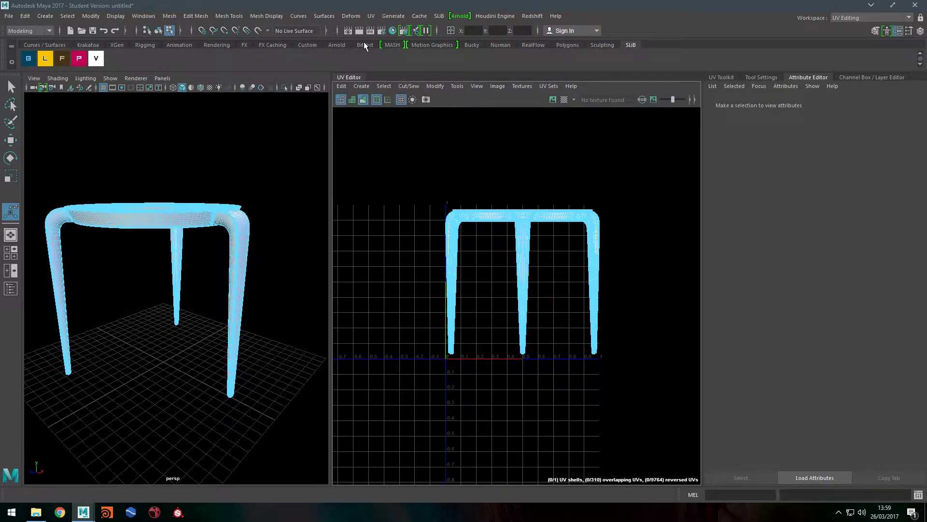
- Examine the stool from several angles and check which parts of the model its projected UV shell covers
left_click(371, 16)
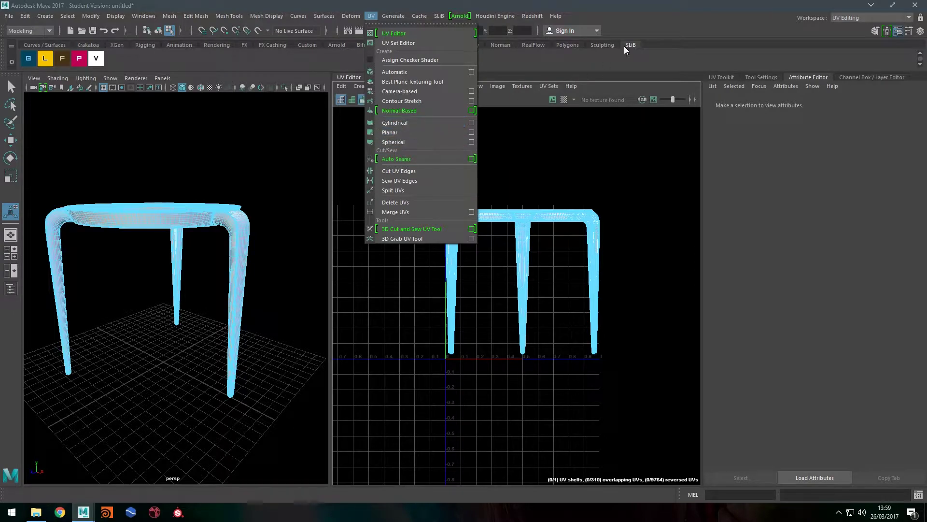
left_click(615, 58)
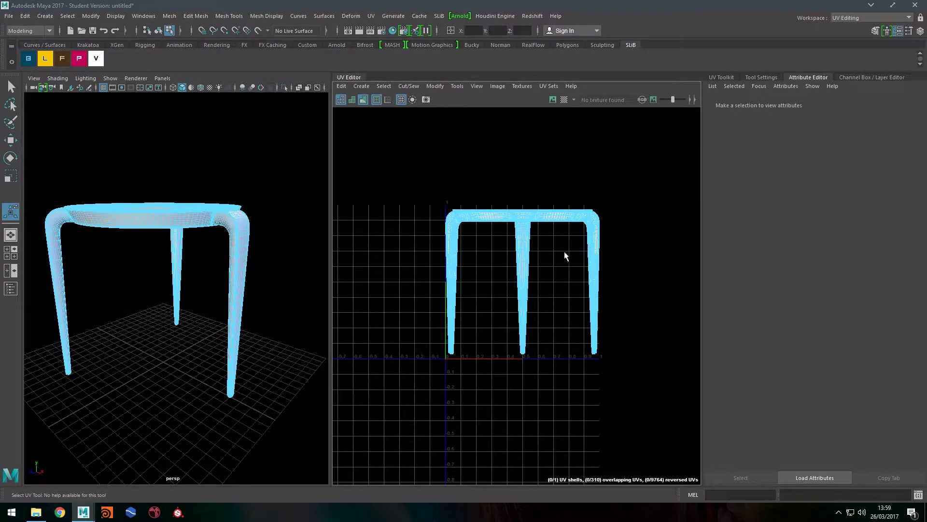
left_click_drag(153, 180, 152, 204, "alt")
right_click_drag(152, 204, 197, 190, "alt")
middle_click_drag(196, 190, 211, 232, "alt")
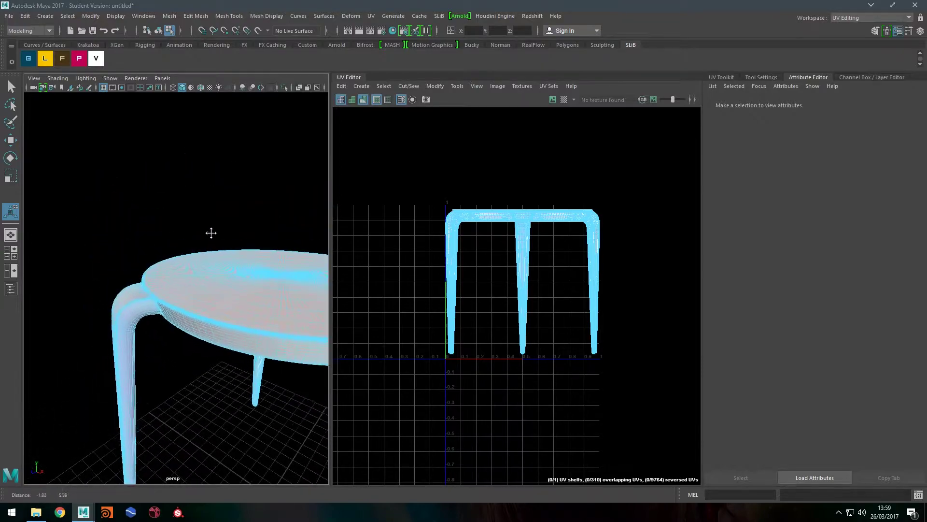
left_click_drag(211, 233, 126, 202, "alt")
right_click_drag(126, 203, 92, 193, "alt")
left_click(475, 159)
left_click(522, 222)
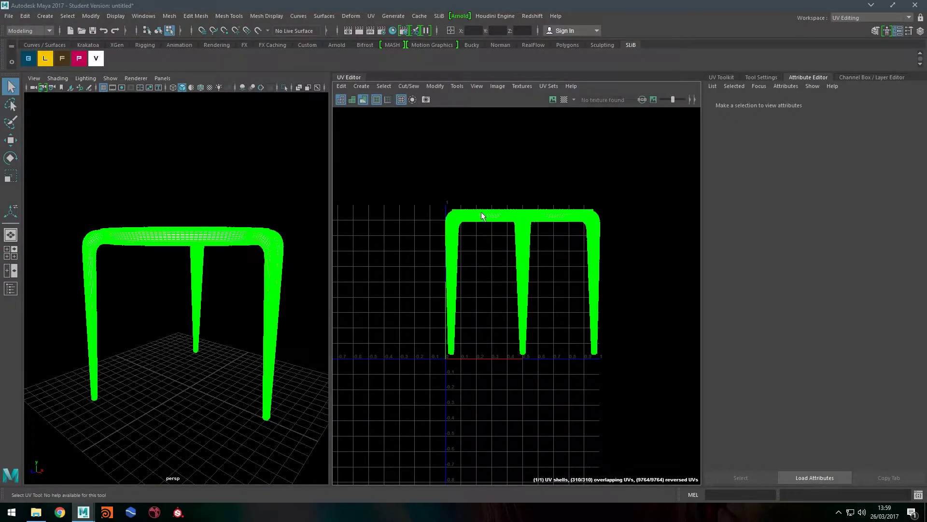
left_click(356, 241)
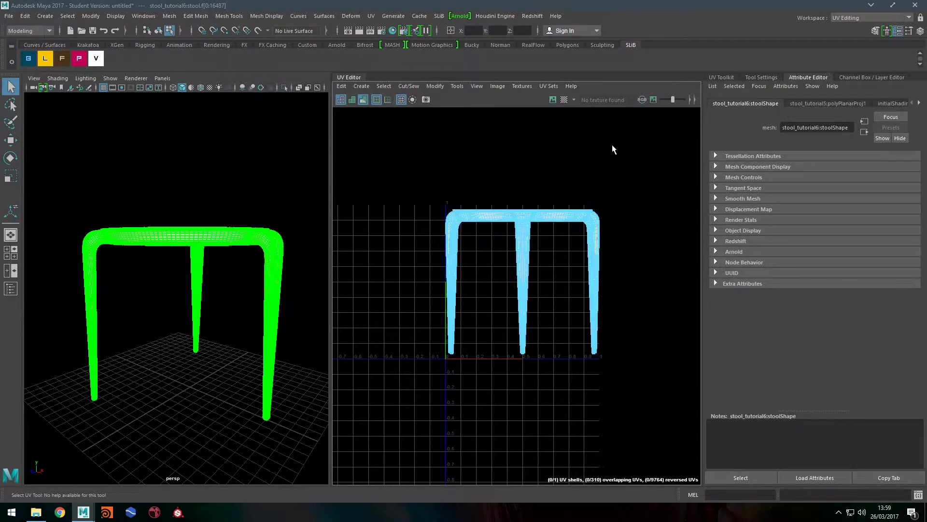
- Return the stool to object selection, try moving it in the 3D view, and undo the move
key("F8")
left_click(202, 196)
right_click(239, 195)
left_click(195, 342)
right_click(195, 334)
right_click_drag(195, 333, 243, 227)
left_click(262, 186)
left_click(201, 243)
key("w")
left_click_drag(192, 384, 202, 341)
key("ctrl+z")
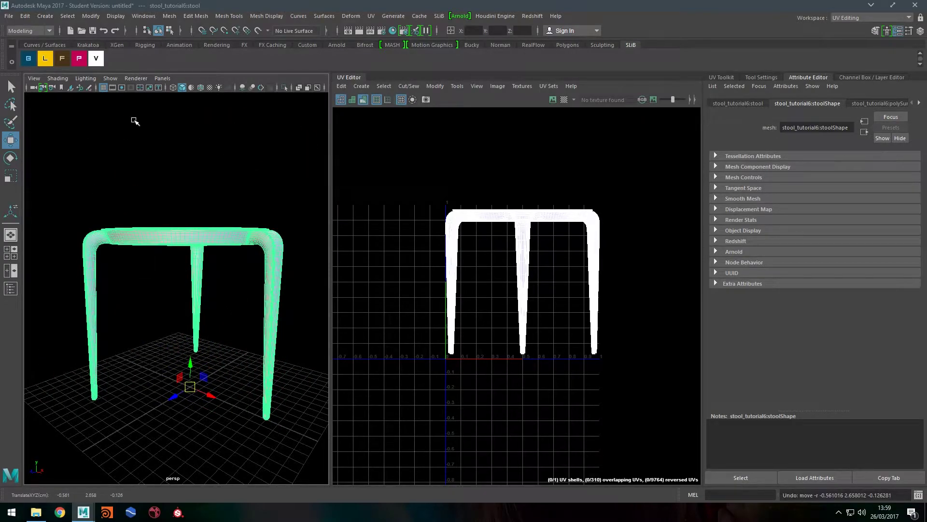
- Try moving the stool's UVs in the UV layout and undo the move
right_click_drag(490, 216, 452, 198)
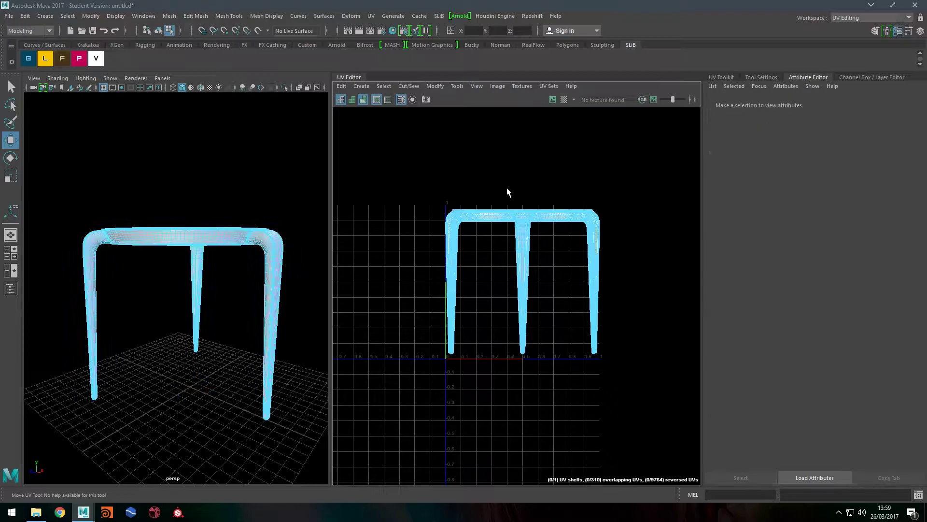
left_click(522, 223)
left_click_drag(522, 282, 486, 248)
key("ctrl+z")
left_click(503, 147)
- Compare the projected UV layout closely with the stool's seat and legs on the model
right_click_drag(457, 211, 575, 203, "alt")
middle_click_drag(576, 202, 573, 188, "alt")
right_click_drag(468, 179, 560, 169, "alt")
middle_click_drag(560, 169, 482, 150, "alt")
left_click_drag(155, 225, 193, 276, "alt")
middle_click_drag(193, 275, 284, 268, "alt")
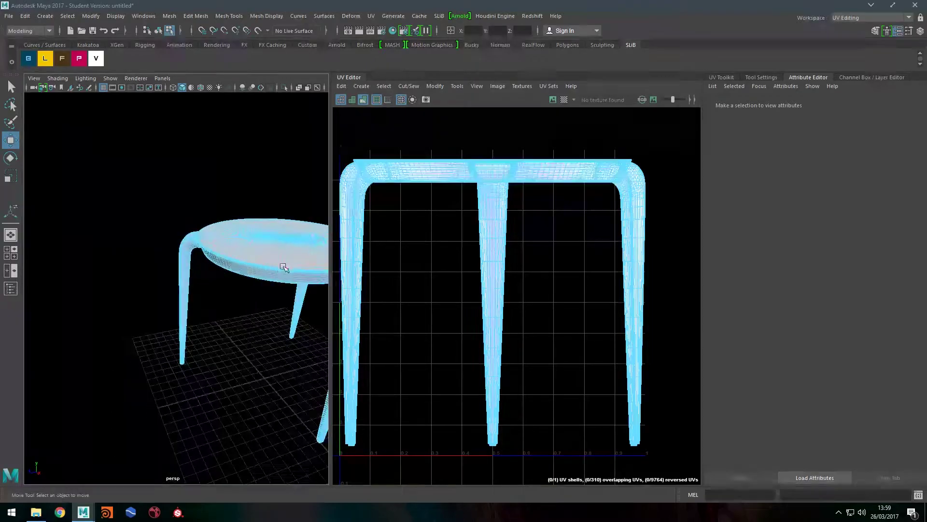
right_click_drag(197, 282, 213, 263, "alt")
middle_click_drag(213, 262, 181, 263, "alt")
left_click_drag(181, 264, 195, 241, "alt")
middle_click_drag(196, 241, 163, 233, "alt")
left_click_drag(162, 233, 193, 248, "alt")
middle_click_drag(231, 240, 218, 232, "alt")
middle_click_drag(477, 212, 502, 213, "alt")
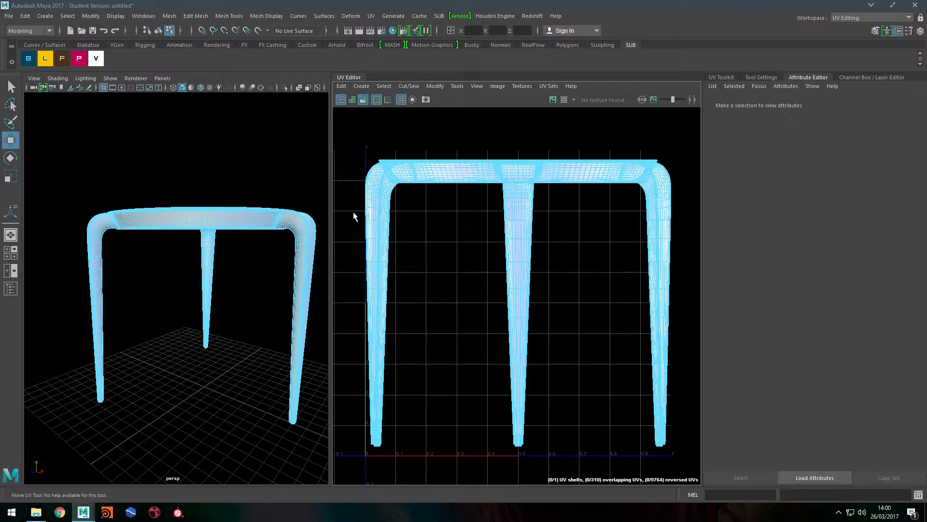
- Switch the stool's component selection to edges
right_click_drag(252, 270, 236, 170)
middle_click_drag(183, 185, 219, 252, "alt")
right_click_drag(220, 253, 258, 273, "alt")
left_click_drag(231, 305, 208, 283, "alt")
middle_click_drag(208, 282, 195, 268, "alt")
right_click_drag(196, 268, 180, 274, "alt")
middle_click_drag(180, 274, 142, 266, "alt")
middle_click_drag(474, 212, 511, 210, "alt")
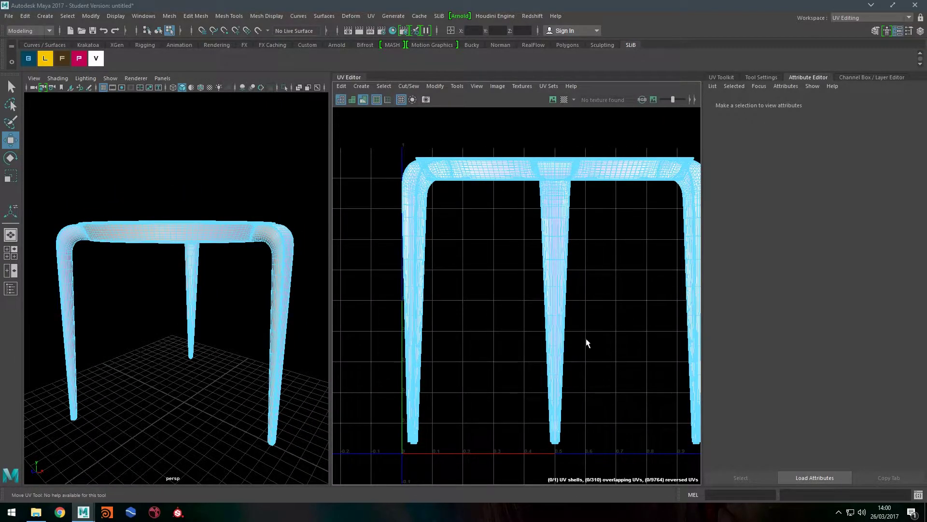
- Try to select the edge loop where one curved leg joins the seat rim
middle_click_drag(153, 222, 143, 261, "alt")
left_click_drag(143, 260, 182, 277, "alt")
right_click_drag(182, 277, 313, 264, "alt")
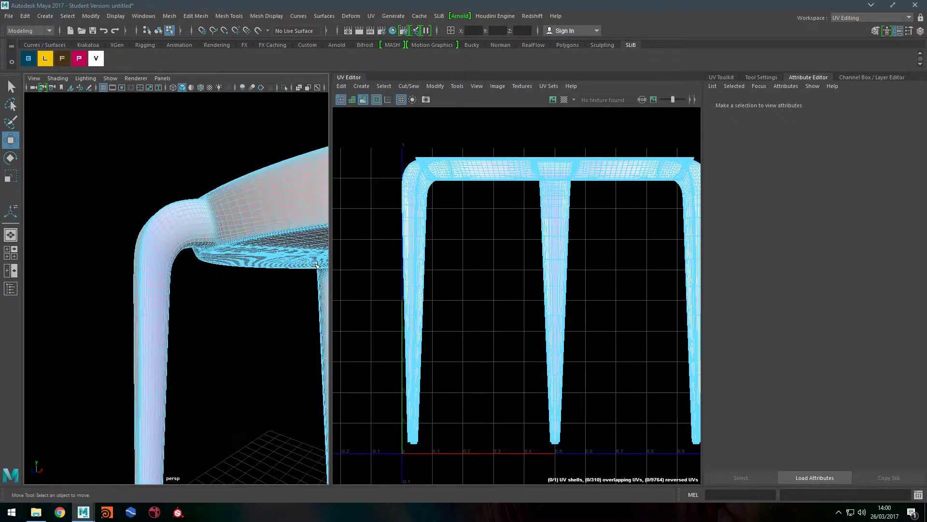
middle_click_drag(314, 263, 279, 275, "alt")
right_click_drag(278, 275, 269, 238, "alt")
left_click_drag(269, 238, 222, 232, "alt")
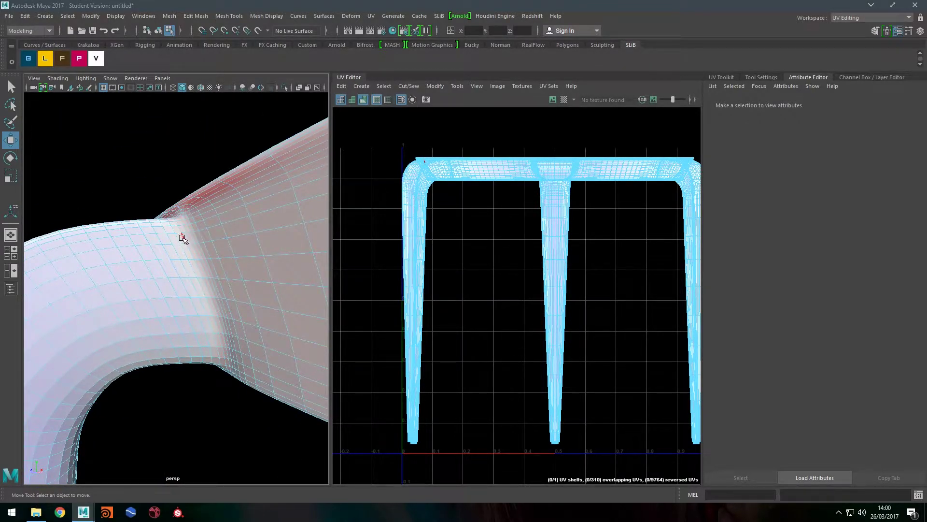
left_click(183, 238)
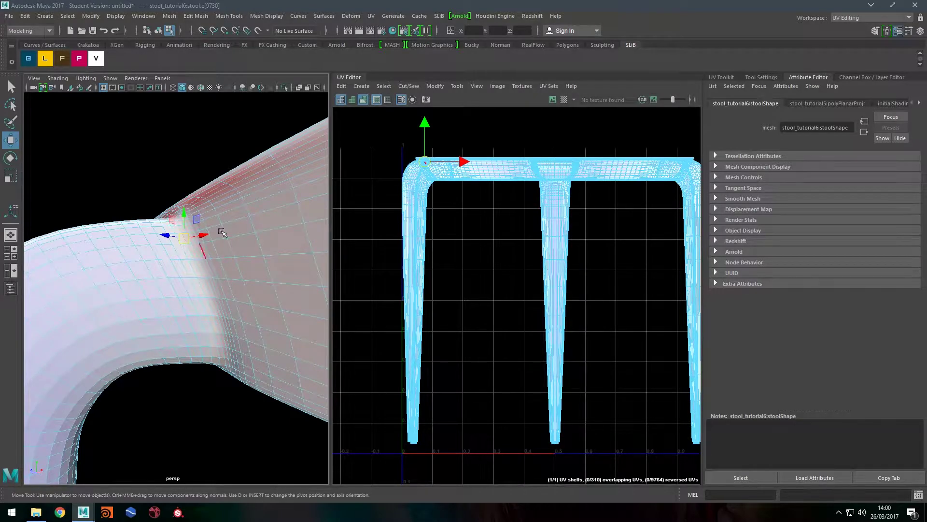
double_click(192, 257)
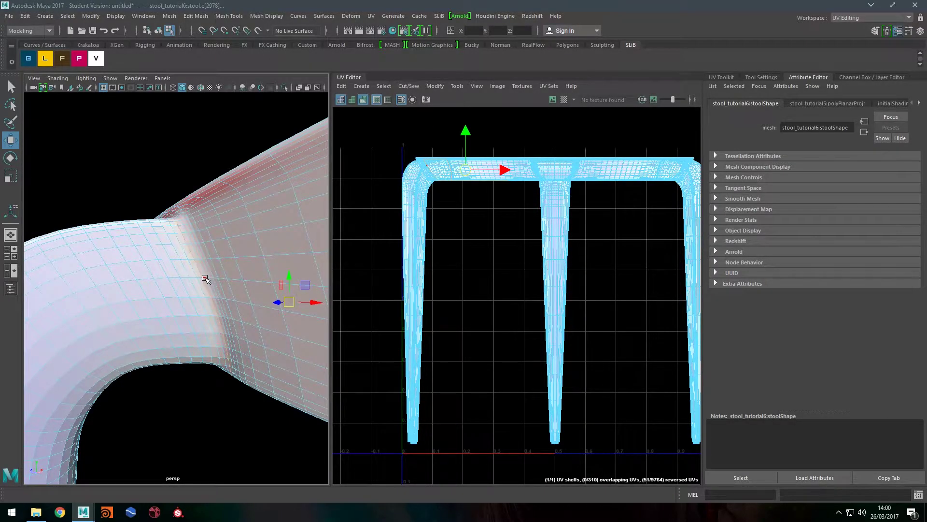
- Inspect the edge flow around the leg joint in wireframe display and return to shaded display
key("4")
left_click_drag(232, 257, 216, 242, "alt")
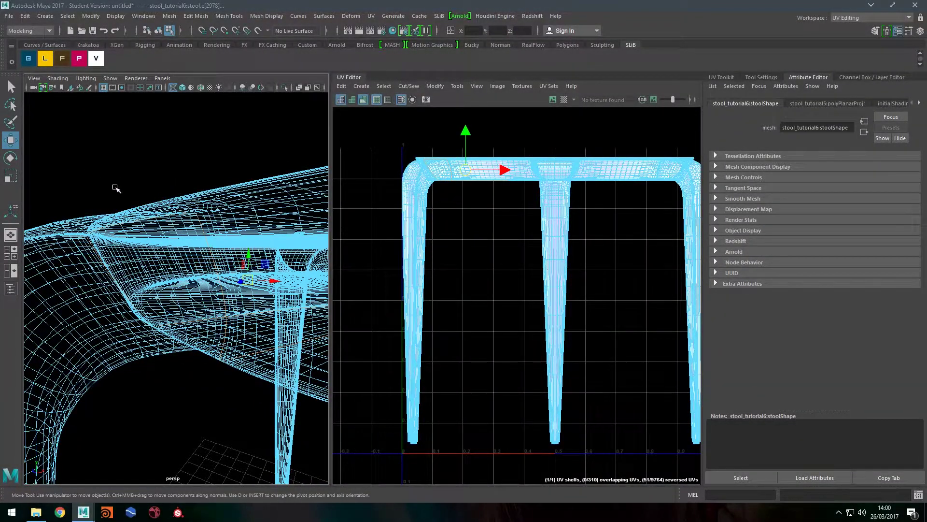
mouse_move(199, 288)
left_mouse_down("alt")
mouse_move(175, 249)
mouse_move(281, 243)
mouse_move(239, 236)
mouse_move(203, 252)
mouse_move(186, 223)
mouse_move(238, 218)
mouse_move(221, 234)
left_mouse_up("alt")
key("4")
key("5")
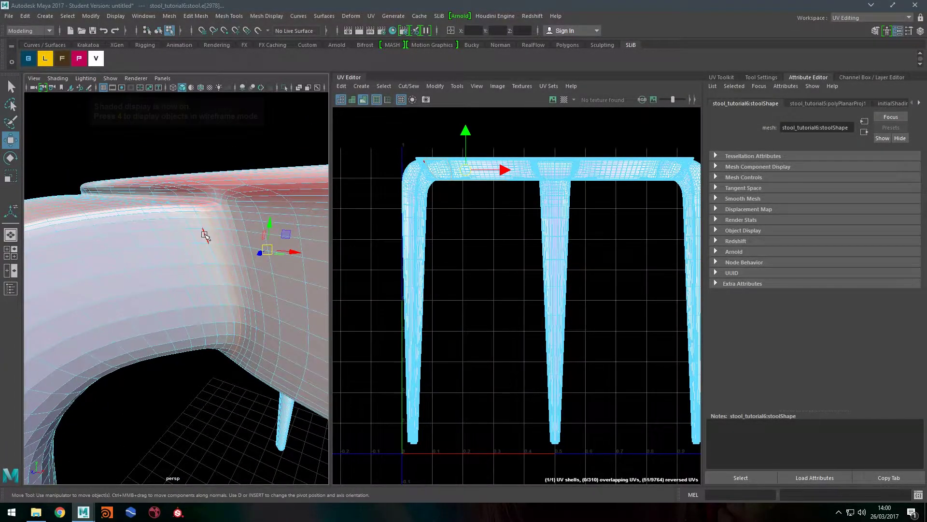
- Select the edge loop running around the joint where the curved leg meets the seat rim
left_click(207, 237)
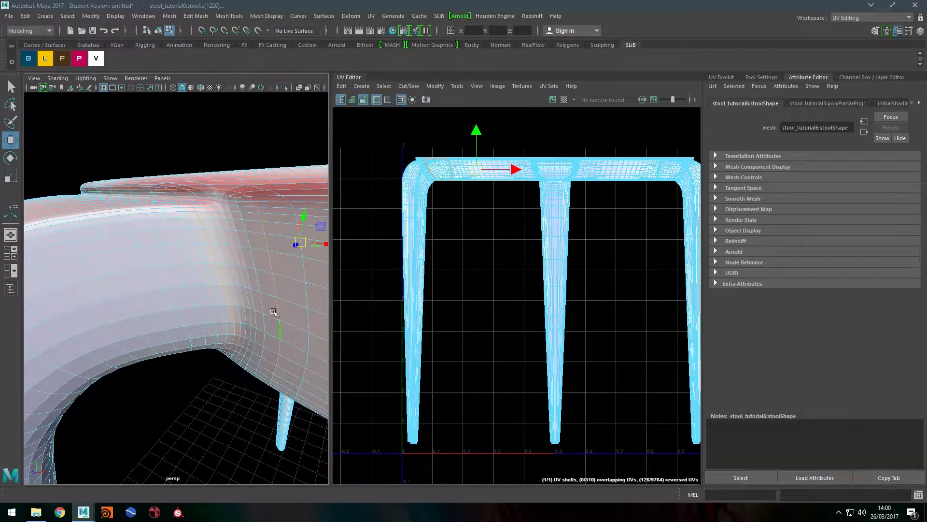
left_click(193, 243)
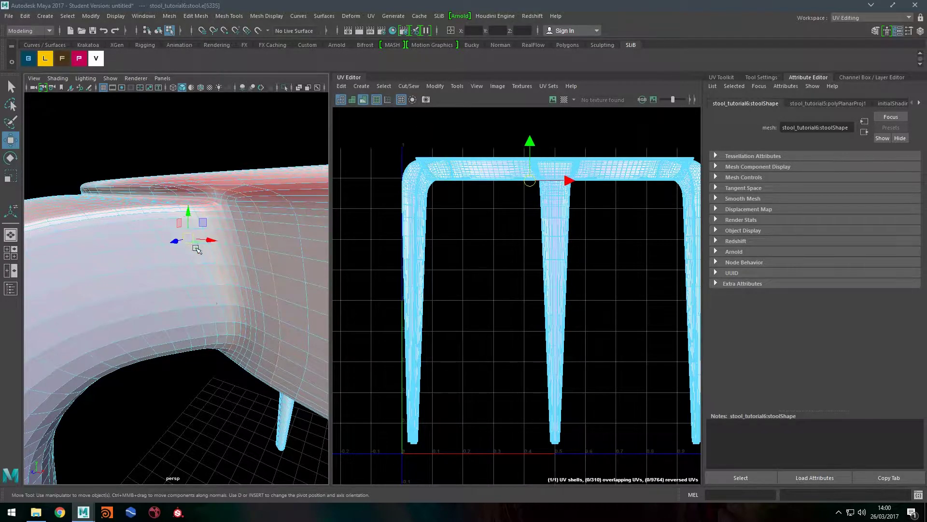
double_click(200, 256)
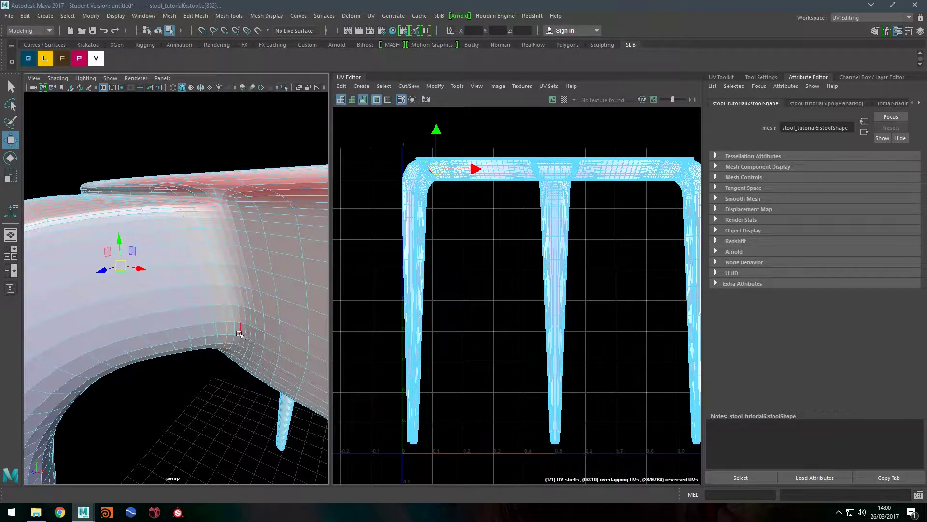
- Examine in wireframe display how far the selected loop wraps around the leg joint, and return to shaded display
left_click_drag(233, 236, 261, 252, "alt")
middle_click_drag(259, 191, 266, 254, "alt")
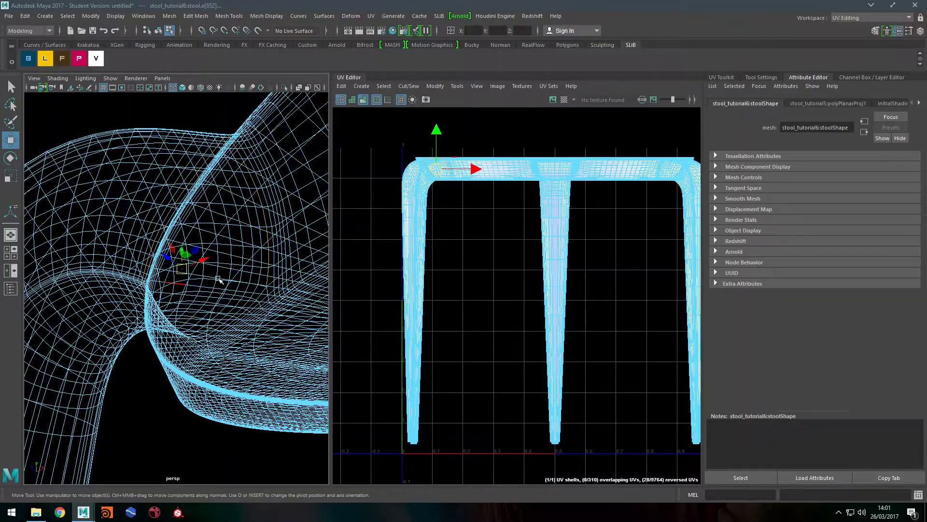
left_click_drag(218, 279, 236, 255, "alt")
right_click_drag(236, 254, 223, 237, "alt")
mouse_move(223, 236)
left_mouse_down("alt")
mouse_move(269, 279)
mouse_move(232, 248)
left_mouse_up("alt")
right_click_drag(232, 248, 227, 154, "alt")
middle_click_drag(227, 153, 235, 254, "alt")
left_click_drag(236, 254, 227, 233, "alt")
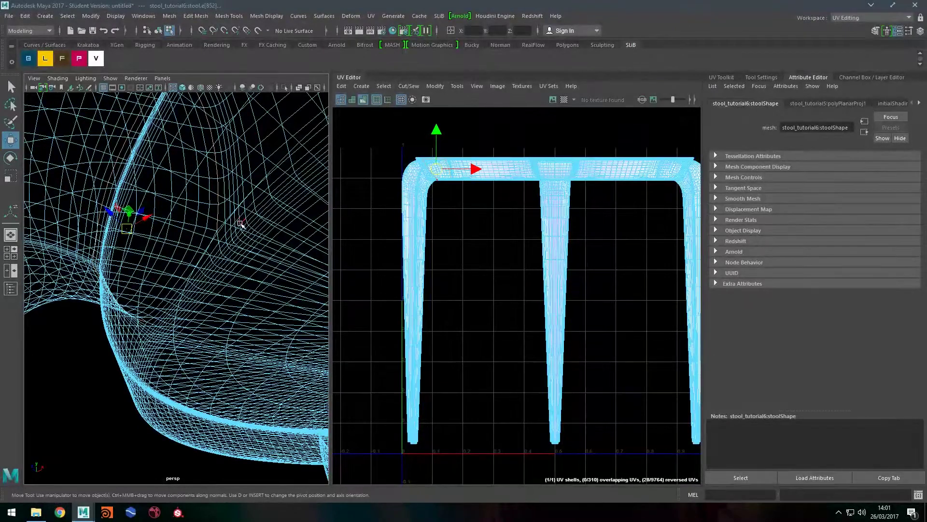
key("5")
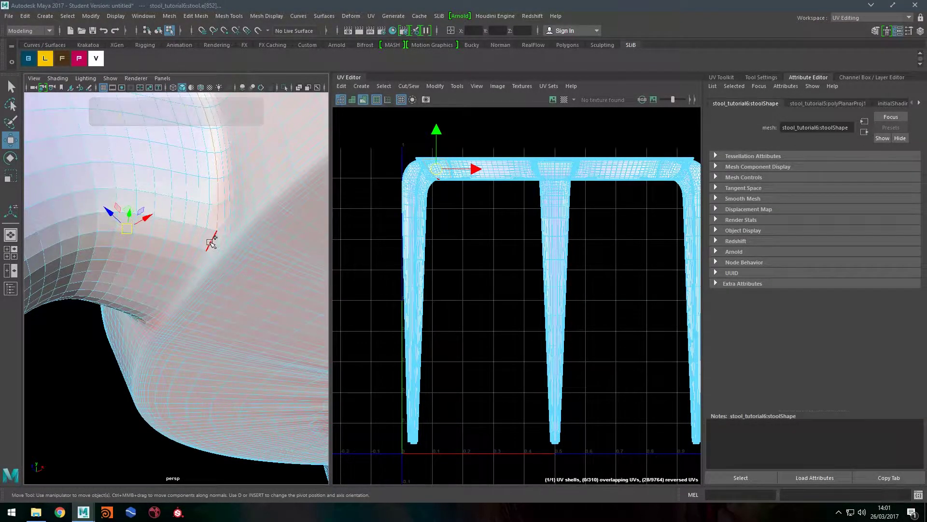
- Add the missing edges beneath the leg joint to the selection so that the loop closes around the leg
left_click(210, 240, "shift")
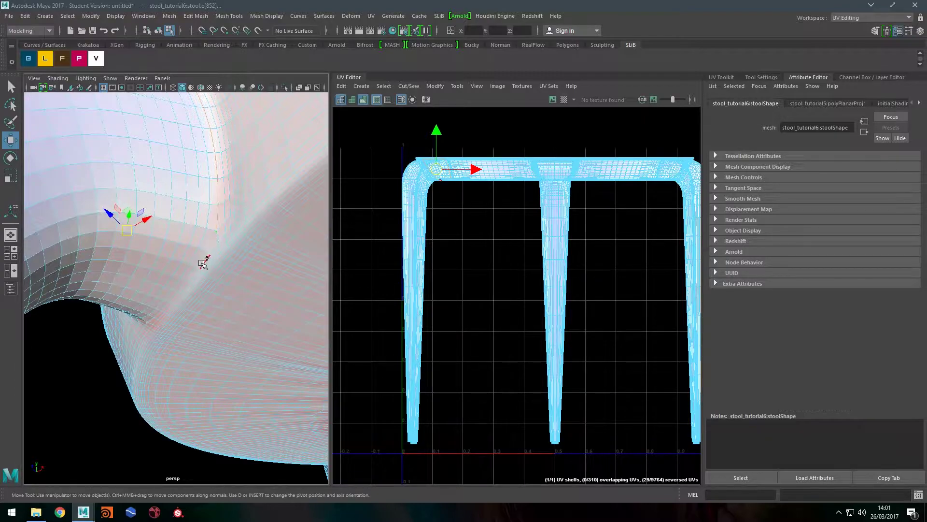
left_click(201, 260, "shift")
left_click(190, 271, "shift")
left_click_drag(190, 269, 205, 225, "alt")
left_click(208, 197, "shift")
left_click(199, 207, "shift")
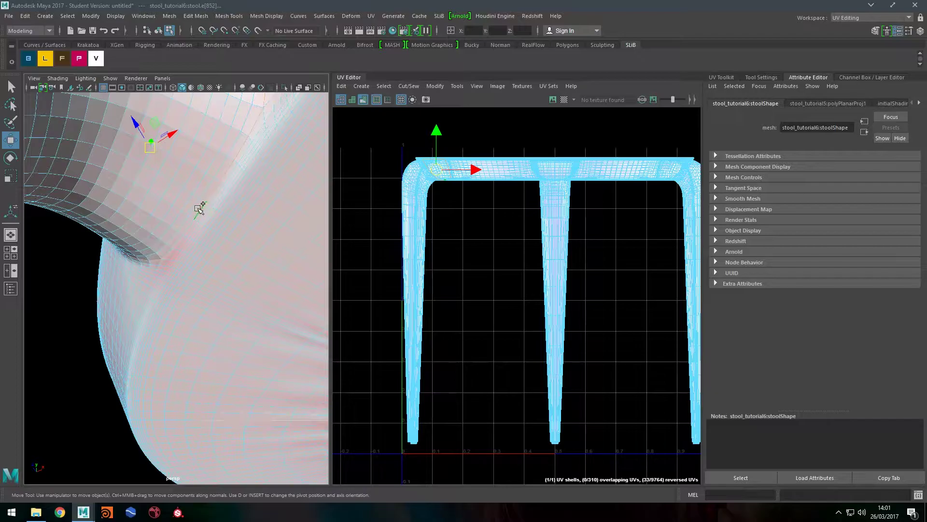
left_click(189, 226, "shift")
left_click(175, 242, "shift")
- Cut the UVs along the selected loop at the leg joint and clear the selection
key("4")
right_click_drag(247, 192, 150, 205, "alt")
mouse_move(208, 309)
left_mouse_down("alt")
mouse_move(226, 213)
mouse_move(210, 223)
left_mouse_up("alt")
key("5")
middle_click_drag(461, 208, 470, 229, "alt")
right_click_drag(475, 228, 441, 242, "shift")
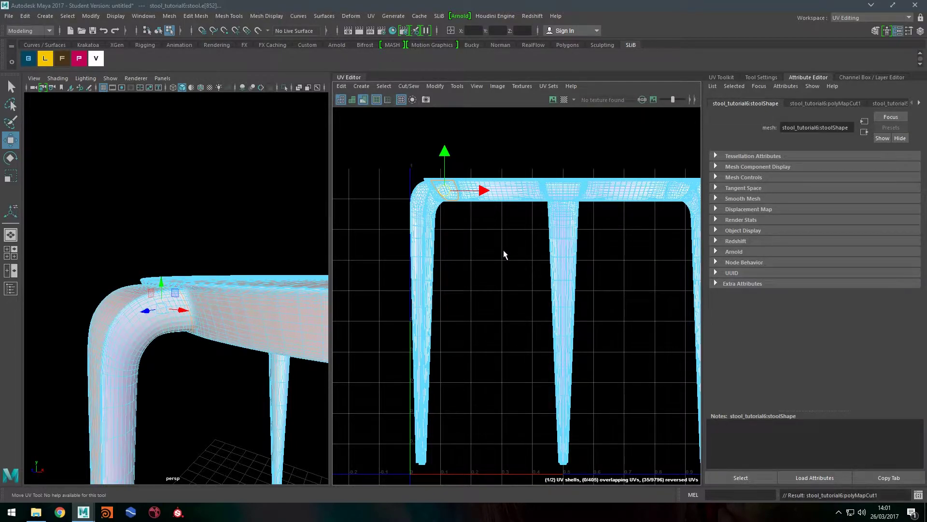
mouse_move(484, 230)
right_mouse_down("shift")
mouse_move(462, 186)
mouse_move(487, 208)
mouse_move(481, 231)
right_mouse_up("shift")
right_click(482, 224, "ctrl")
left_click(366, 207)
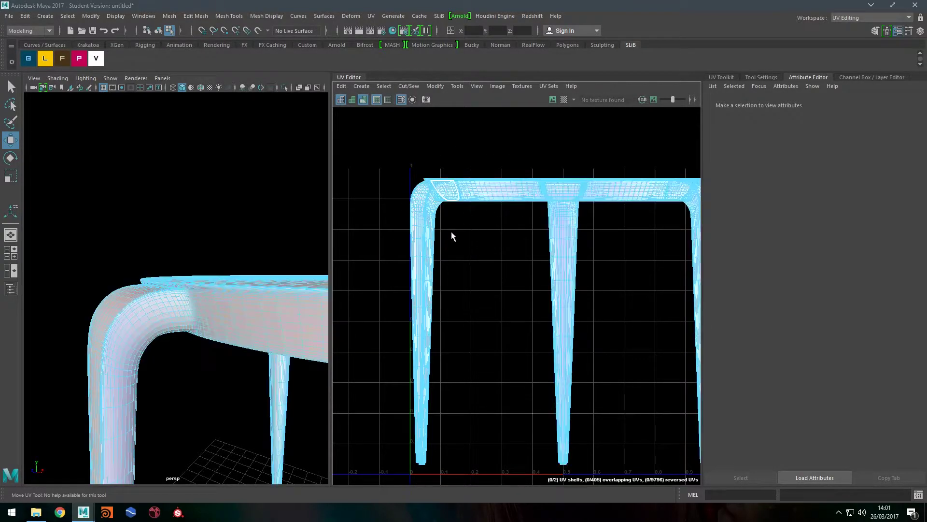
- Select the cut leg's UV shell and move it away from the seat, outside the 0 to 1 UV tile
scroll(457, 233, "down", 6)
right_click_drag(433, 251, 213, 263, "alt")
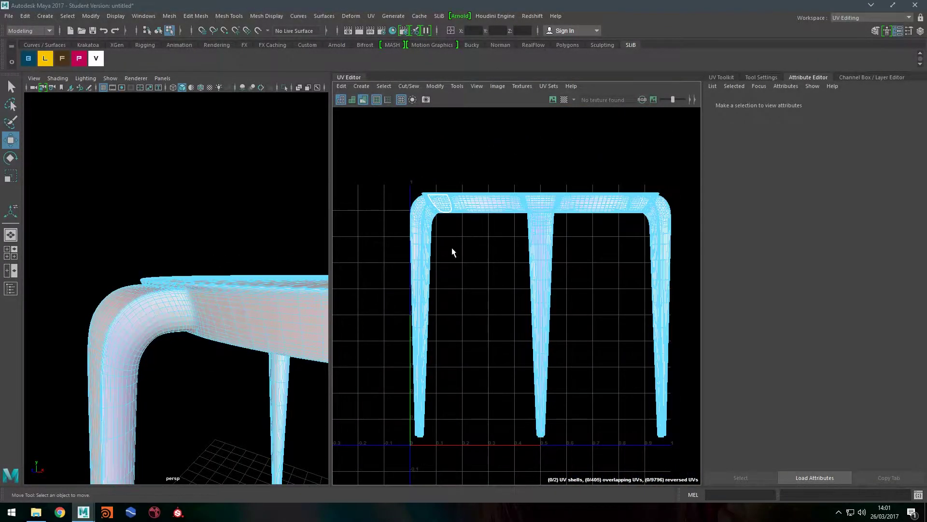
left_click(428, 245)
left_click_drag(429, 317, 362, 361)
middle_click_drag(453, 288, 487, 243, "alt")
key("ctrl+z")
left_click_drag(464, 268, 394, 336)
right_click_drag(403, 265, 334, 248, "alt")
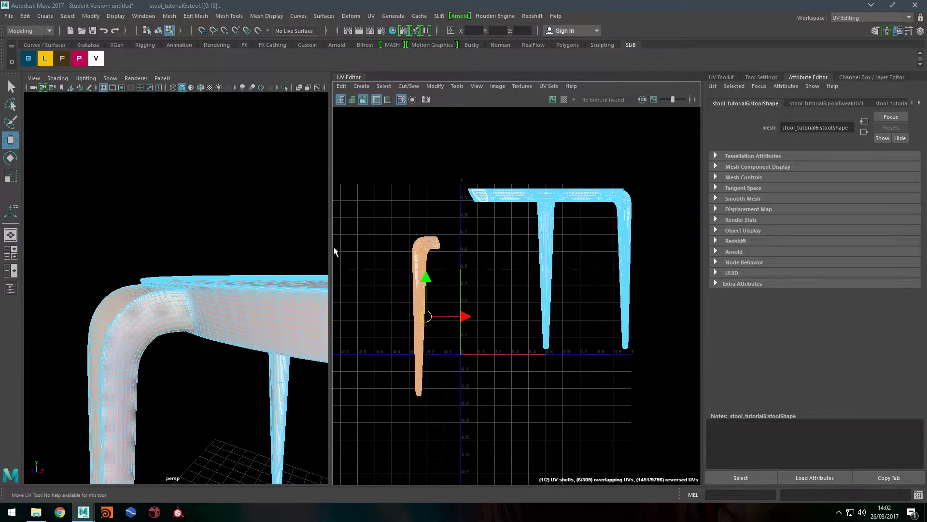
left_click(552, 227)
left_click_drag(554, 268, 565, 262)
key("ctrl+z")
left_click_drag(240, 317, 207, 294, "alt")
scroll(208, 290, "down", 3)
middle_click_drag(207, 294, 173, 284, "alt")
left_click_drag(203, 282, 232, 245, "alt")
left_click(293, 203)
double_click(281, 239)
double_click(143, 283)
left_click(234, 291)
middle_click_drag(213, 251, 293, 274, "alt")
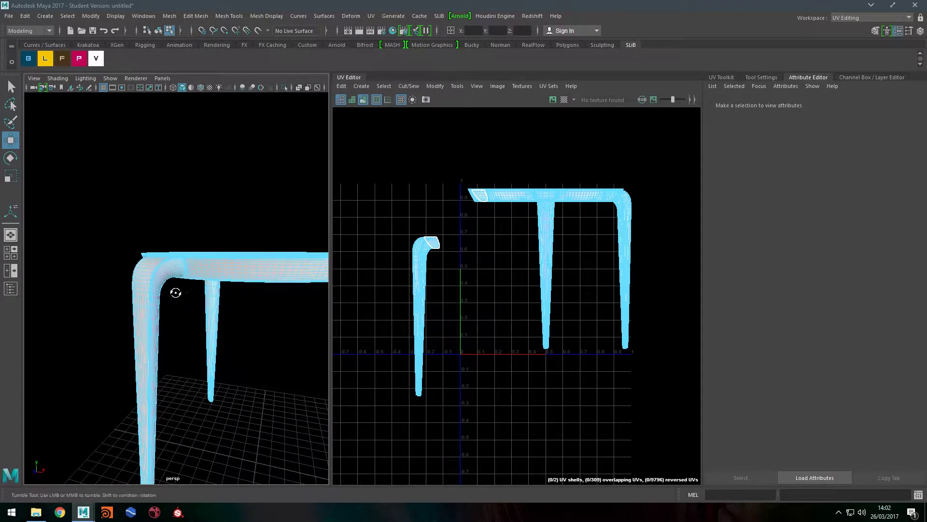
- Select the edge loop where the second leg joins the seat, checking it in wireframe display
left_click_drag(175, 292, 155, 273, "alt")
middle_click_drag(178, 317, 160, 301, "alt")
middle_click_drag(284, 303, 198, 286, "alt")
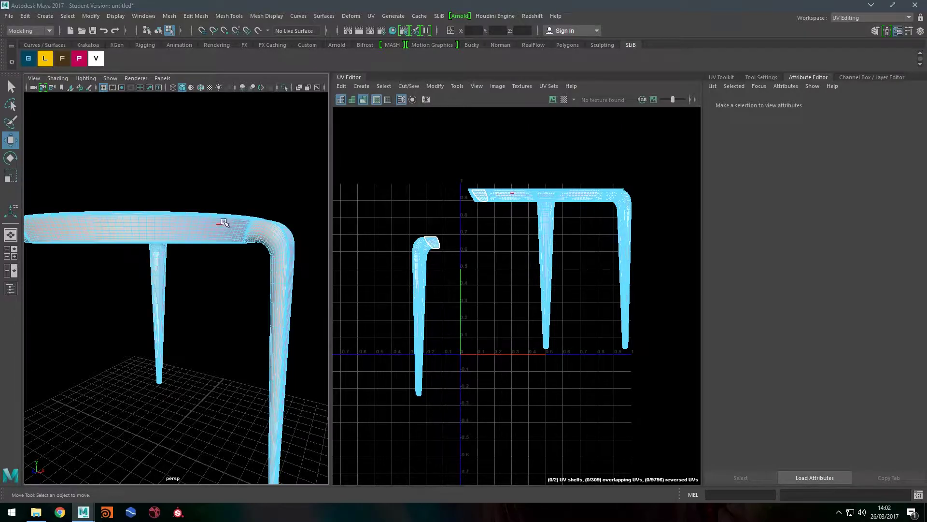
left_click_drag(222, 226, 100, 263, "alt")
double_click(166, 218)
mouse_move(99, 263)
right_mouse_down("alt")
mouse_move(165, 217)
mouse_move(141, 202)
right_mouse_up("alt")
key("4")
key("5")
double_click(205, 219)
key("4")
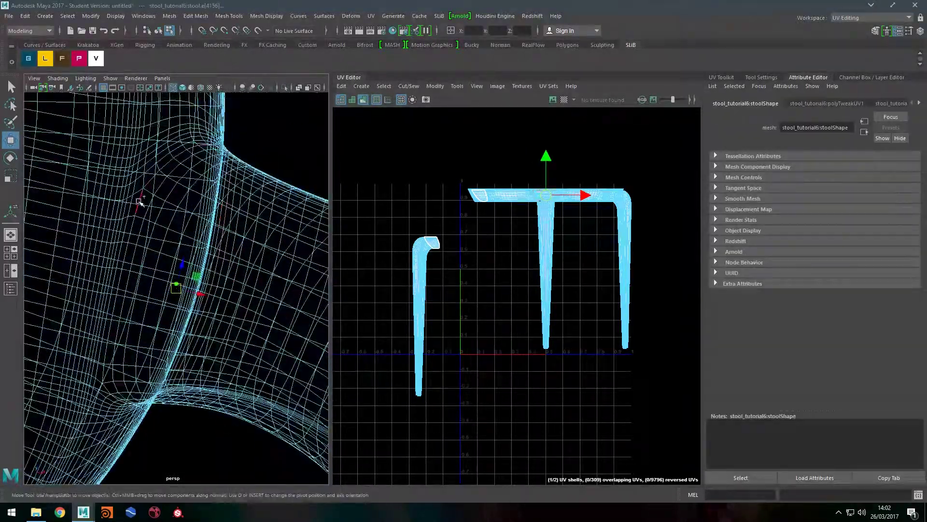
- Cut the UVs at the second leg's joint and move that leg's shell below the seat shell
right_click_drag(133, 348, 73, 348, "alt")
right_click_drag(445, 228, 398, 229, "shift")
left_click_drag(546, 194, 481, 305)
- Separate the third leg's UVs along its joint edge loop and move the leg's shell clear of the seat
mouse_move(145, 251)
left_mouse_down("alt")
mouse_move(209, 225)
mouse_move(235, 267)
left_mouse_up("alt")
double_click(217, 251)
key("5")
right_click_drag(235, 267, 300, 261, "alt")
left_click(174, 199)
key("4")
left_click_drag(166, 222, 182, 286, "alt")
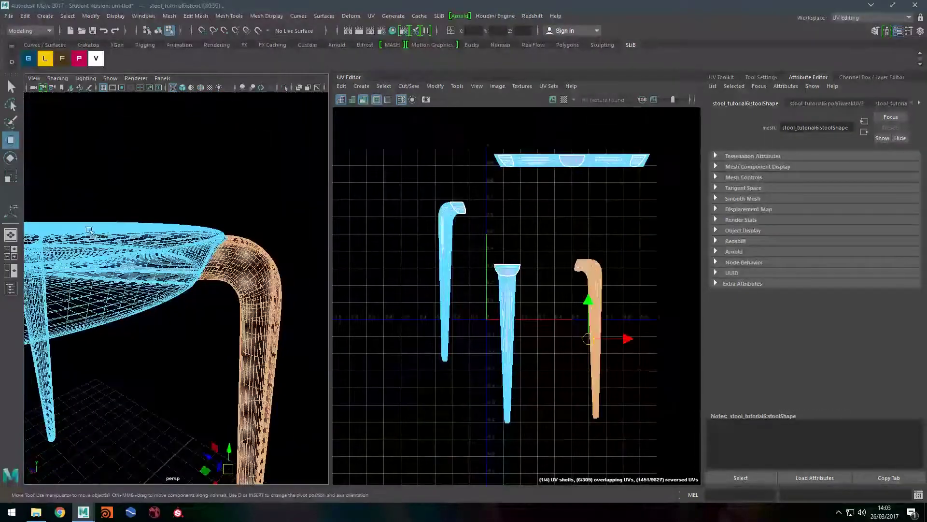
- Return to object selection, select the whole stool and show it in shaded display
right_click_drag(89, 230, 130, 202)
left_click(205, 170)
middle_click_drag(200, 222, 221, 221, "alt")
left_click(182, 265)
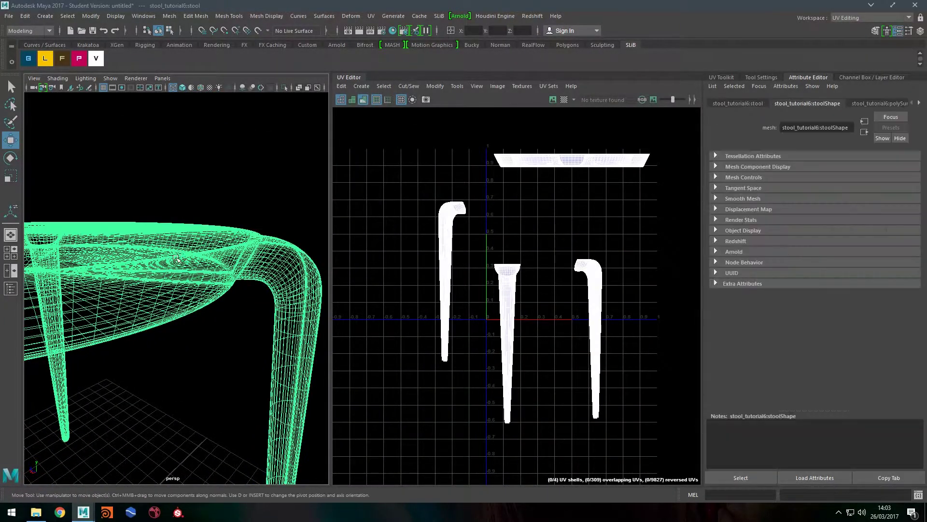
key("5")
mouse_move(230, 222)
left_mouse_down("alt")
mouse_move(232, 192)
mouse_move(249, 206)
left_mouse_up("alt")
scroll(248, 206, "down", 3)
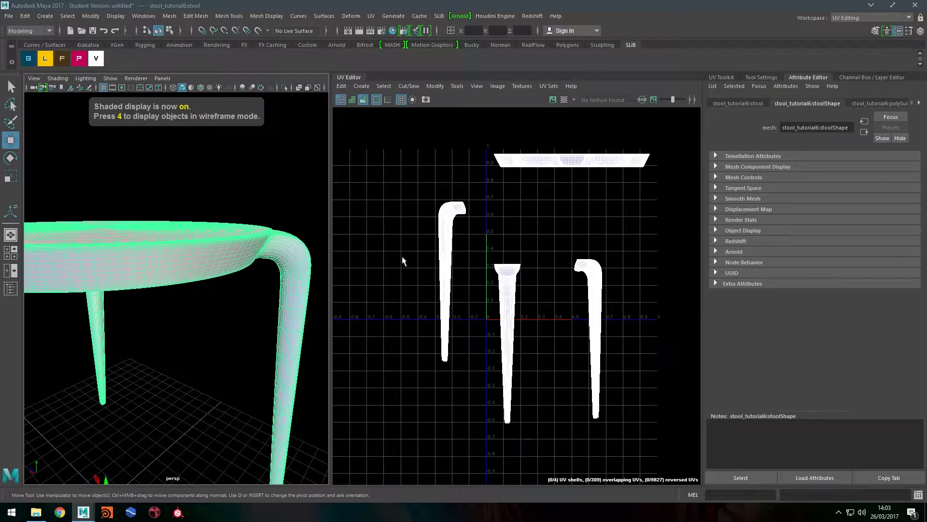
- Switch to UV shell selection and nudge the third leg's shell and the seat shell to show they are separate
right_click_drag(599, 280, 567, 240)
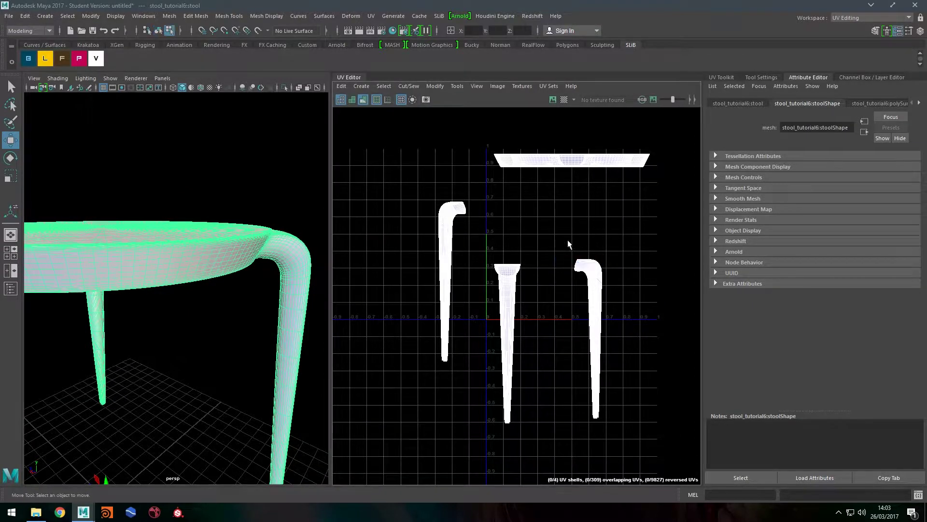
left_click(594, 314)
left_click_drag(588, 339, 603, 337)
left_click(560, 210)
left_click(570, 164)
left_click_drag(571, 161, 575, 152)
left_click(512, 219)
- Examine the flat, overlapping UVs of the middle leg's shell from its flared top to its foot
middle_click_drag(510, 216, 473, 159, "alt")
right_click_drag(443, 225, 611, 218, "alt")
middle_click_drag(563, 199, 517, 199, "alt")
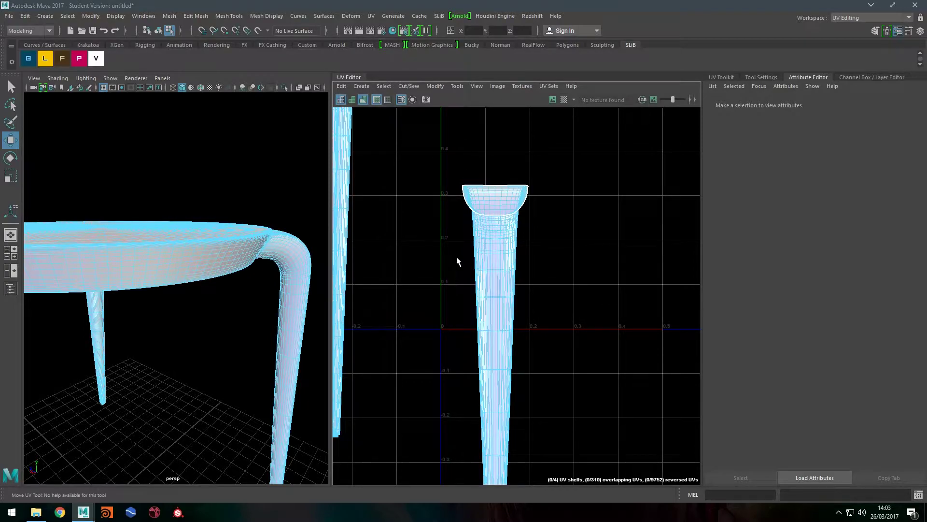
scroll(493, 179, "up", 5)
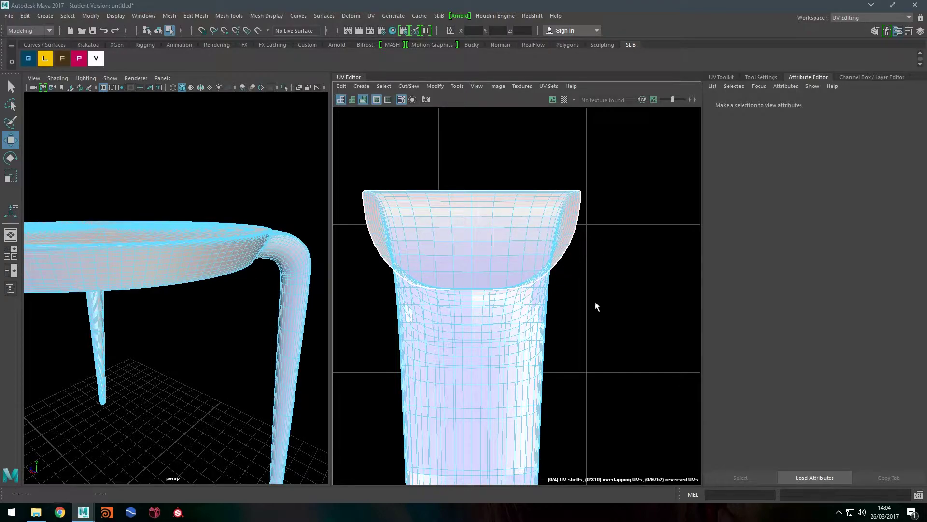
middle_click_drag(598, 293, 660, 130, "alt")
right_click_drag(659, 130, 418, 237, "alt")
middle_click_drag(573, 254, 547, 235, "alt")
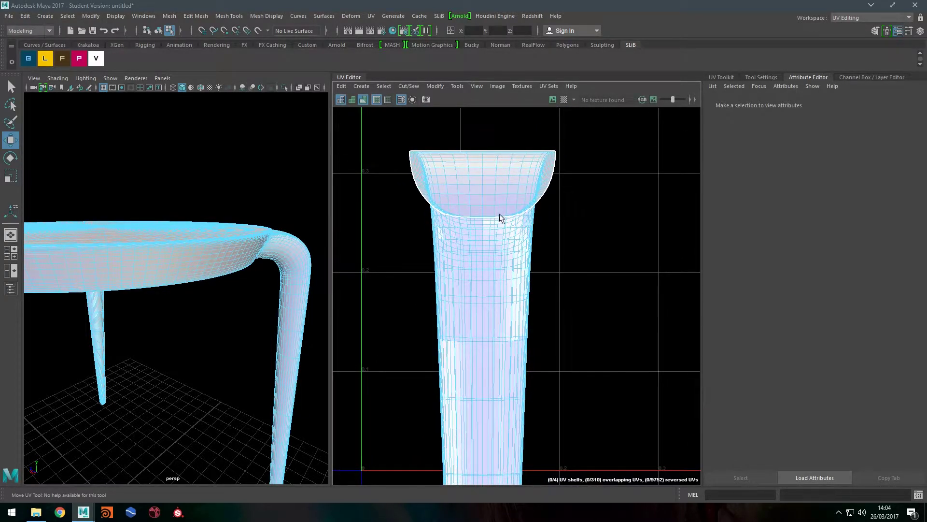
middle_click_drag(491, 425, 541, 266, "alt")
right_click_drag(541, 267, 273, 285, "alt")
middle_click_drag(500, 366, 437, 418, "alt")
right_click_drag(414, 235, 613, 240, "alt")
middle_click_drag(580, 243, 544, 230, "alt")
right_click_drag(544, 230, 626, 232, "alt")
- Compare the middle leg's UV shell with the matching curved leg on the model using UV shell selection
right_click_drag(551, 224, 522, 193)
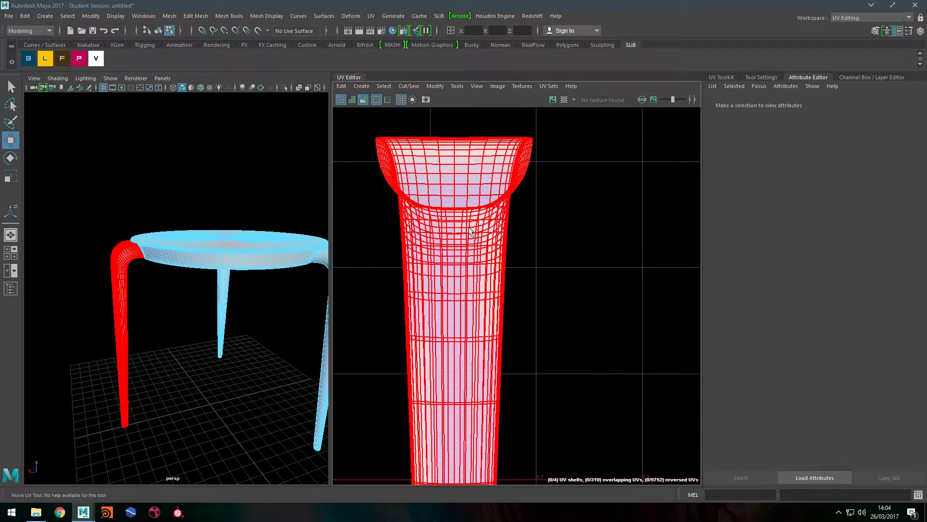
left_click(469, 228)
key("ctrl+F11")
middle_click_drag(223, 284, 236, 281, "alt")
right_click_drag(151, 264, 206, 273, "alt")
left_click_drag(207, 274, 118, 276, "alt")
middle_click_drag(118, 276, 152, 263, "alt")
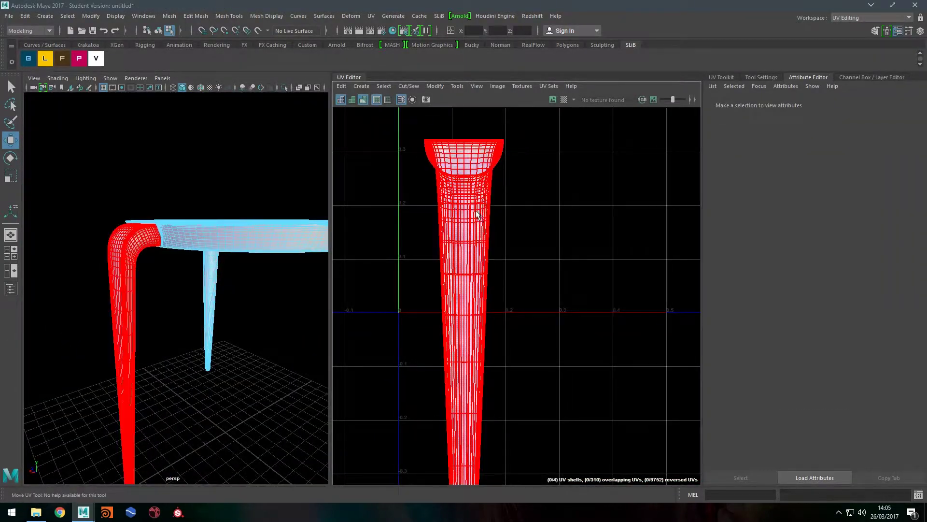
left_click(466, 217)
left_click(547, 206)
left_click(456, 197)
left_click(552, 202)
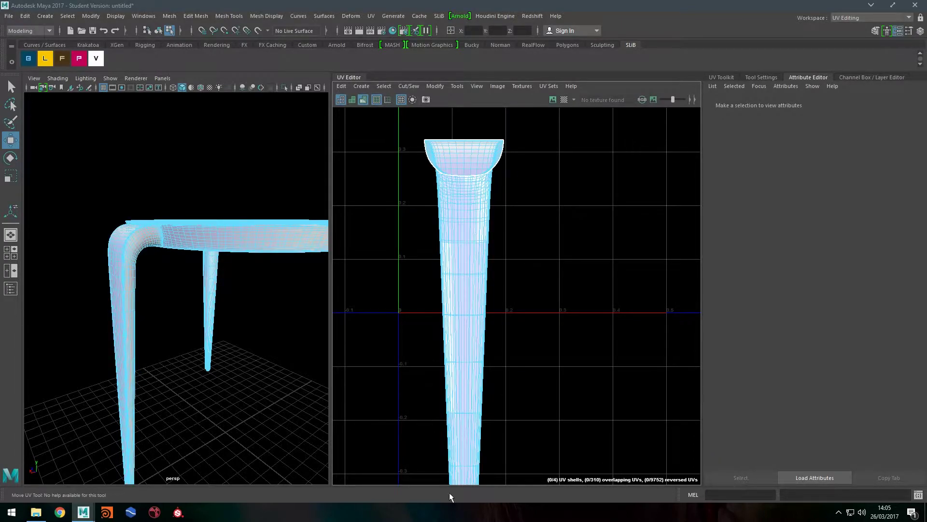
- Switch back to object selection and select the stool mesh
left_click(465, 241)
left_click(197, 274)
key("F8")
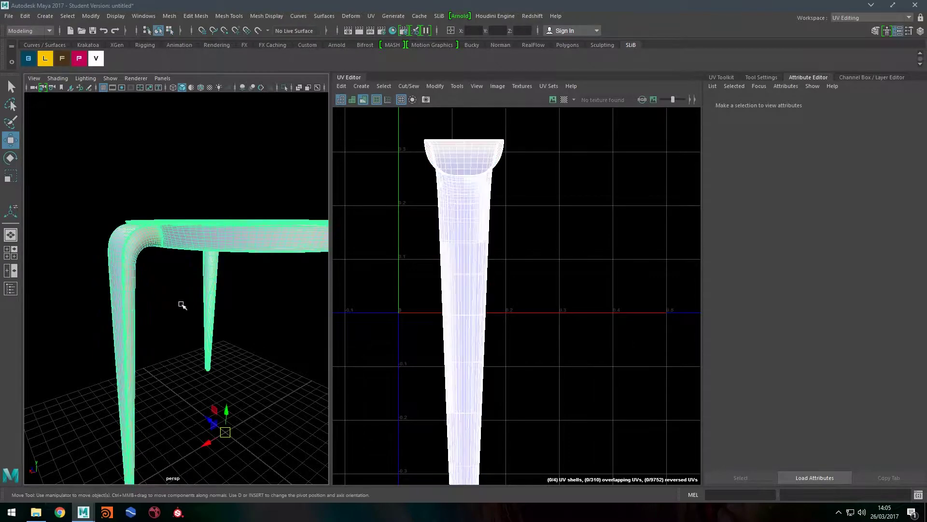
left_click(181, 311)
left_click(132, 251)
right_click_drag(210, 285, 234, 275, "alt")
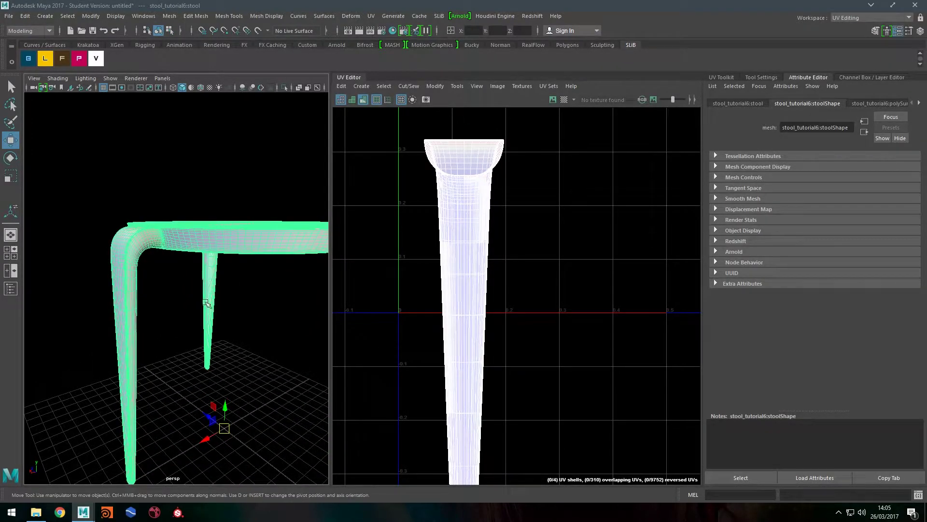
- Try an edge loop running lengthwise down one leg as a possible seam, and clear the selection
left_click(181, 282)
left_click_drag(169, 271, 243, 274, "alt")
left_click(170, 307)
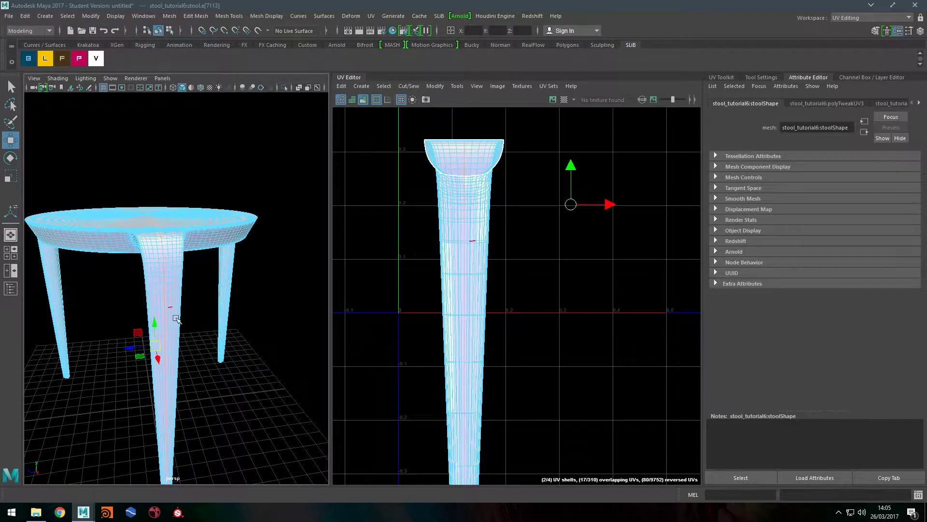
left_click_drag(172, 355, 203, 378, "alt")
scroll(182, 296, "down", 1)
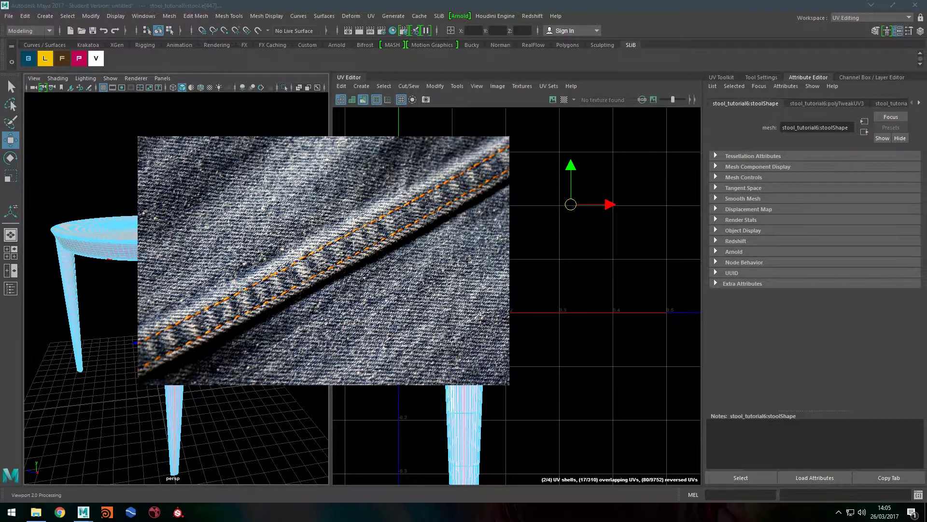
middle_click_drag(529, 220, 546, 266, "alt")
right_click_drag(181, 249, 256, 248, "alt")
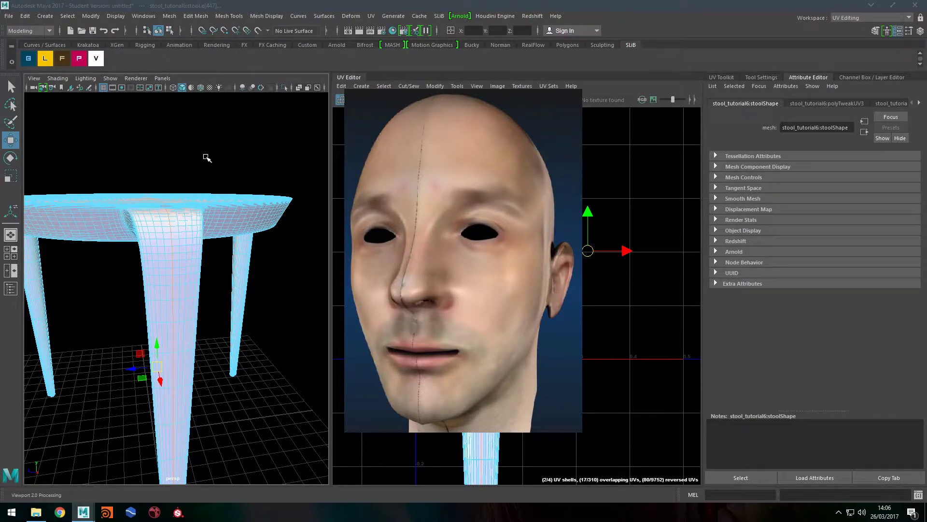
left_click(233, 125)
- Examine the outer and inner sides of the stool's legs to judge where a seam would be least noticeable
left_click_drag(223, 200, 205, 196, "alt")
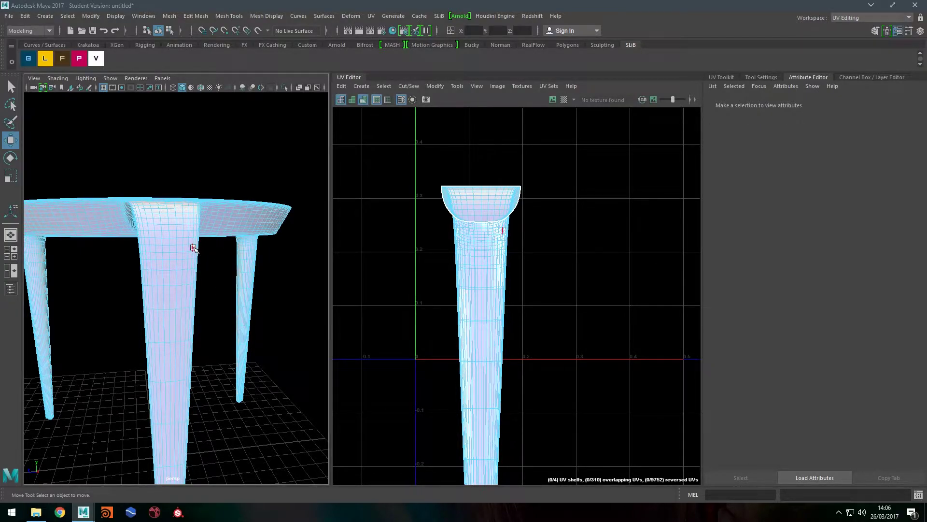
left_click_drag(237, 288, 110, 252, "alt")
left_click_drag(219, 275, 335, 295, "alt")
right_click_drag(335, 295, 126, 287, "alt")
left_click_drag(126, 288, 261, 275, "alt")
right_click_drag(261, 275, 74, 282, "alt")
left_click_drag(227, 276, 118, 278, "alt")
mouse_move(117, 278)
right_mouse_down("alt")
mouse_move(317, 263)
mouse_move(139, 269)
mouse_move(217, 263)
mouse_move(126, 287)
right_mouse_up("alt")
left_click_drag(118, 293, 225, 254, "alt")
left_click_drag(240, 287, 141, 223, "alt")
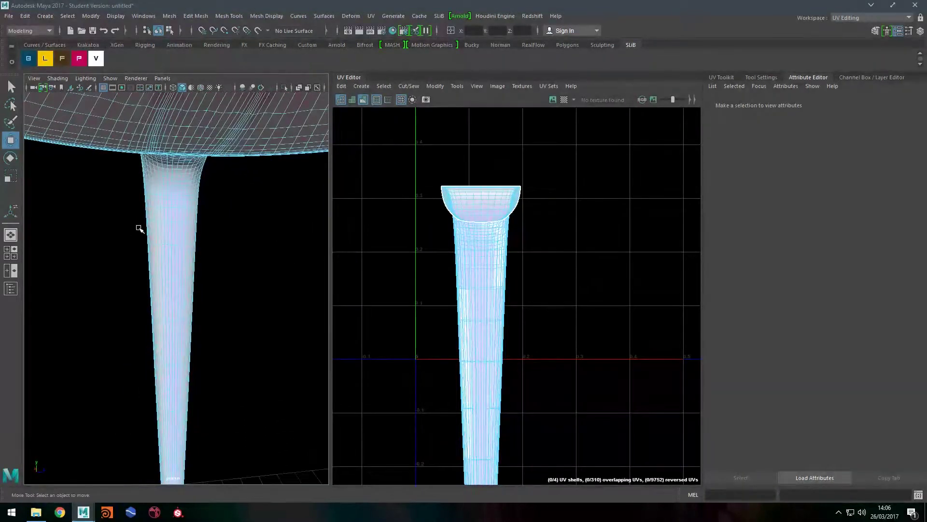
- Try a lengthwise edge loop on the middle leg, check it from other angles, and clear the selection
left_click(175, 174)
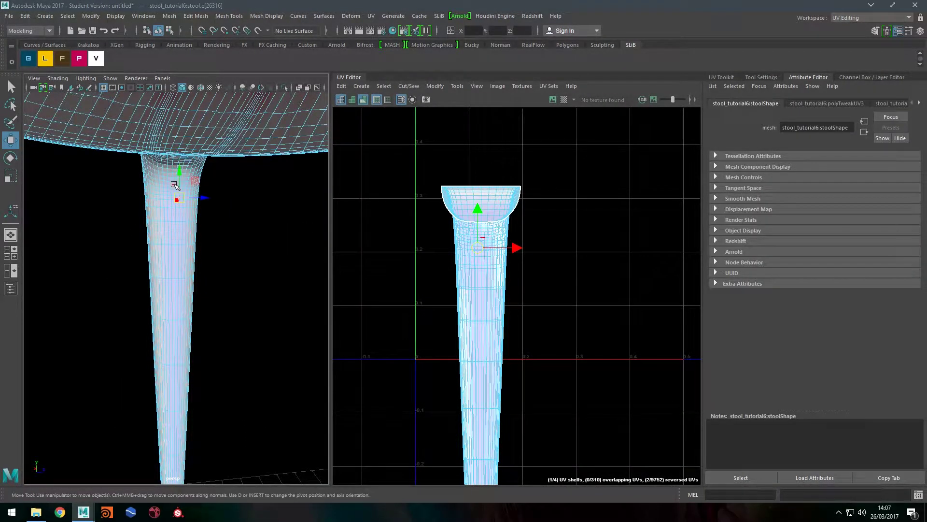
scroll(219, 194, "down", 4)
left_click_drag(150, 212, 257, 227, "alt")
middle_click_drag(256, 227, 223, 194, "alt")
left_click_drag(218, 270, 233, 257, "alt")
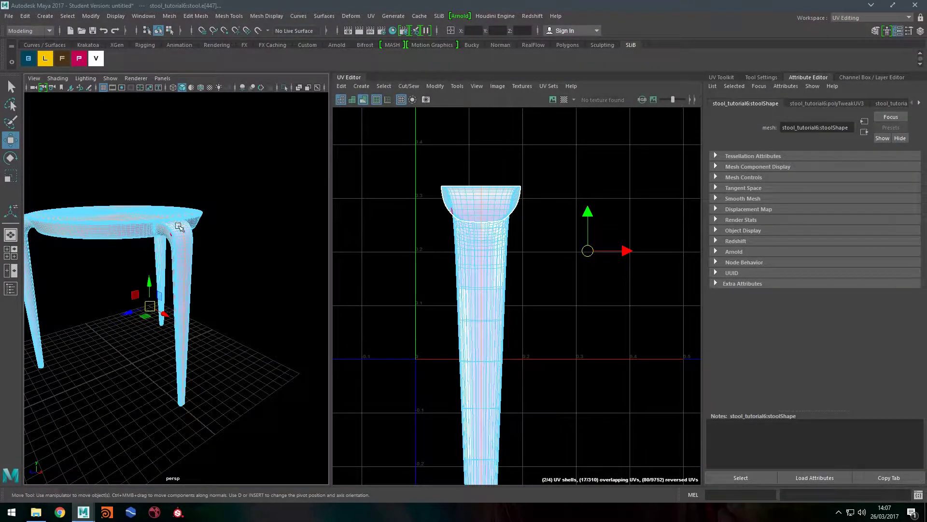
left_click_drag(146, 280, 36, 258, "alt")
right_click_drag(36, 258, 226, 245, "alt")
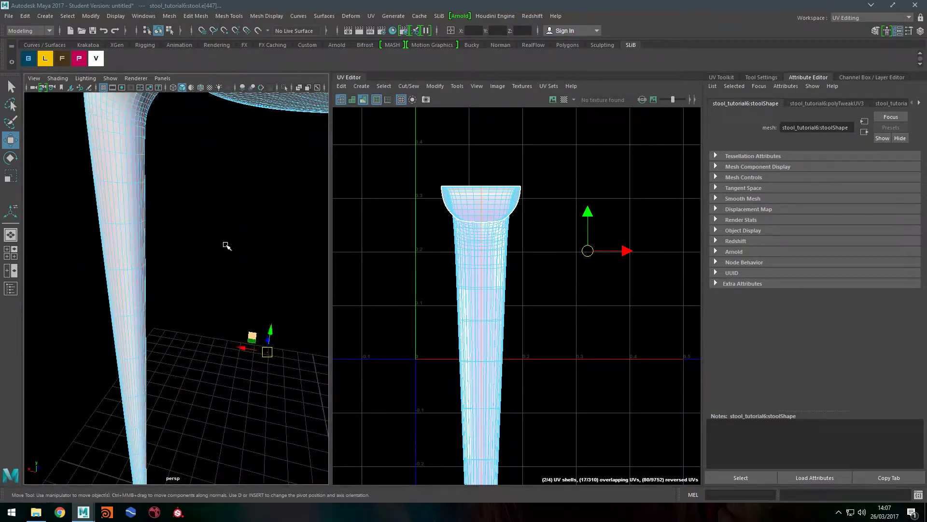
left_click(191, 207)
- Select the first seam edge where the inner side of the leg meets the underside of the seat
left_click_drag(192, 206, 153, 205, "alt")
right_click_drag(153, 206, 220, 235, "alt")
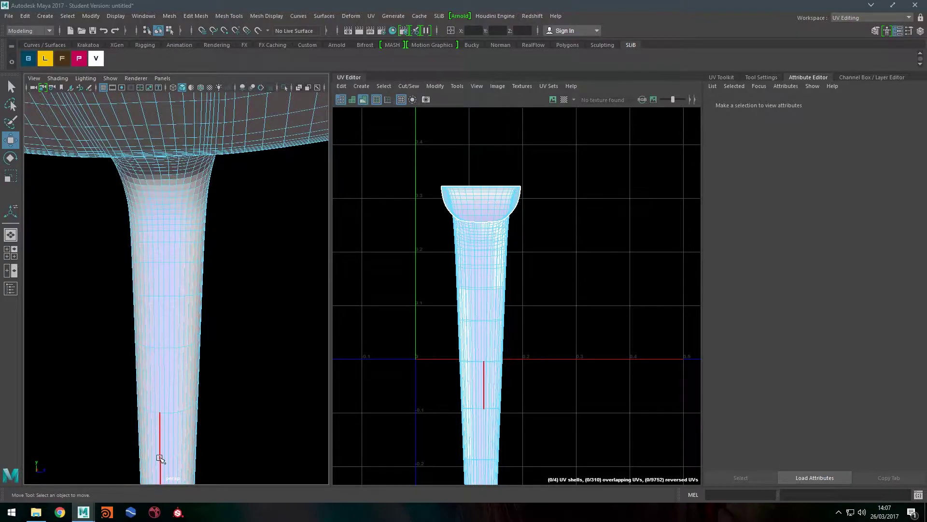
middle_click_drag(137, 162, 141, 215, "alt")
right_click_drag(179, 399, 118, 292, "alt")
left_click_drag(118, 291, 247, 263, "alt")
right_click_drag(246, 263, 177, 275, "alt")
left_click_drag(189, 323, 150, 303, "alt")
right_click_drag(150, 303, 378, 273, "alt")
left_click_drag(160, 365, 143, 323, "alt")
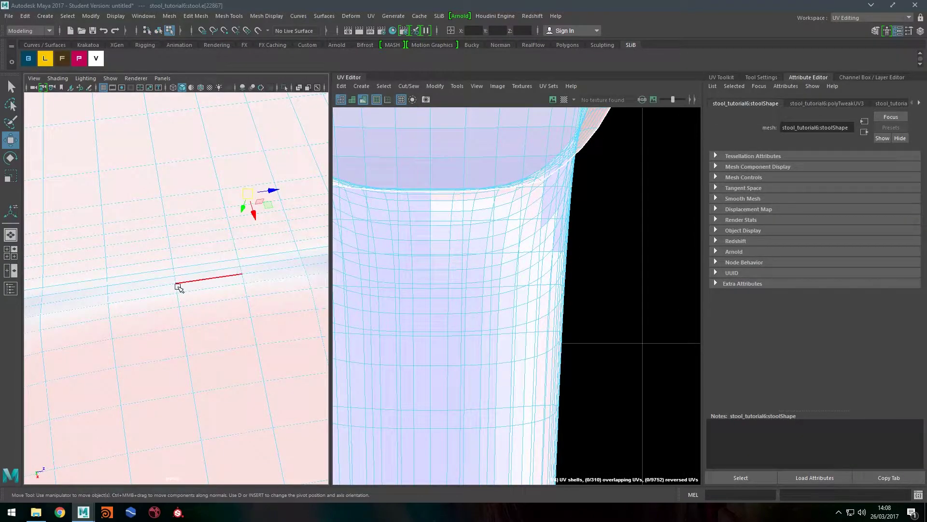
- Extend the seam edge selection across the junction between the seat and the leg's inner side
right_click_drag(243, 274, 12, 374, "alt")
right_click_drag(164, 309, 323, 289, "alt")
left_click_drag(193, 218, 221, 356, "alt")
middle_click_drag(221, 356, 219, 232, "alt")
left_click_drag(219, 232, 239, 239, "alt")
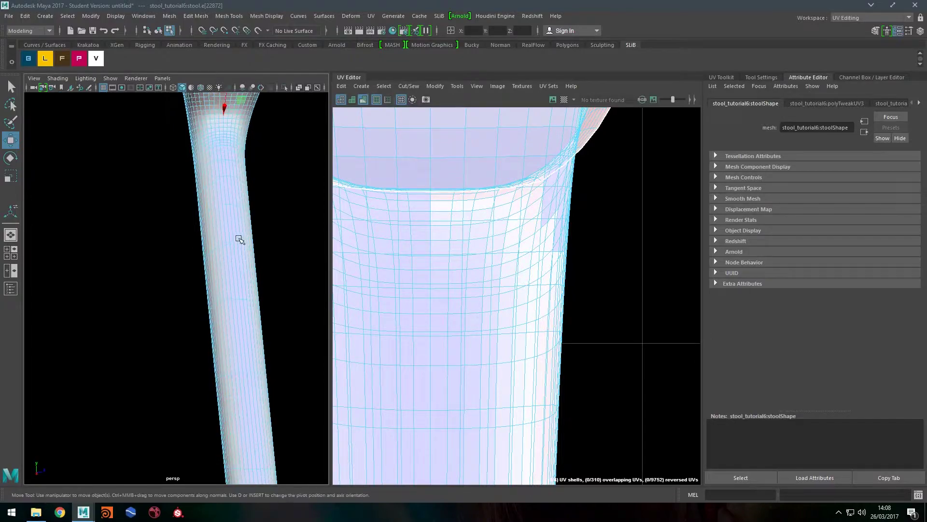
middle_click_drag(239, 112, 231, 205, "alt")
left_click_drag(231, 205, 211, 224, "alt")
right_click_drag(211, 224, 341, 231, "alt")
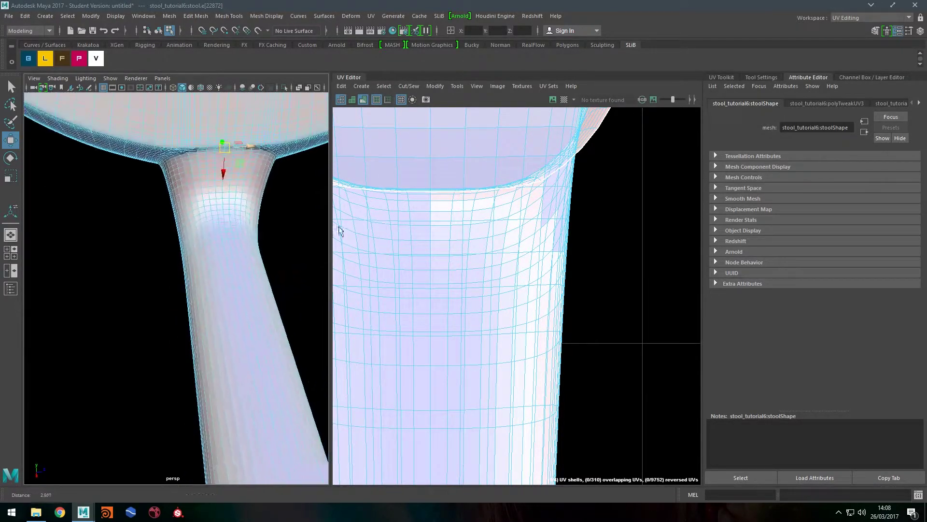
- Add the lengthwise edges along the upper part of the leg's inner side to the seam selection
middle_click_drag(261, 419, 226, 273, "alt")
right_click_drag(225, 274, 193, 255, "alt")
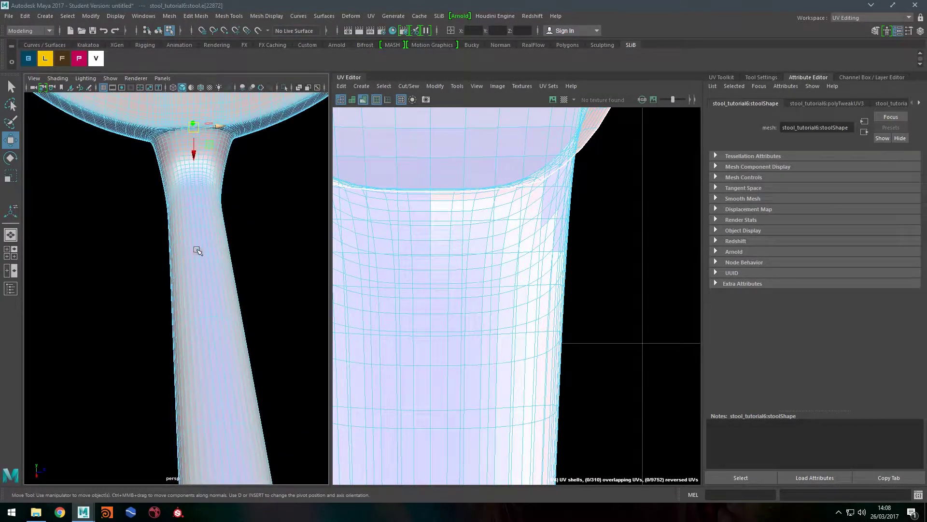
left_click_drag(195, 355, 201, 309, "alt")
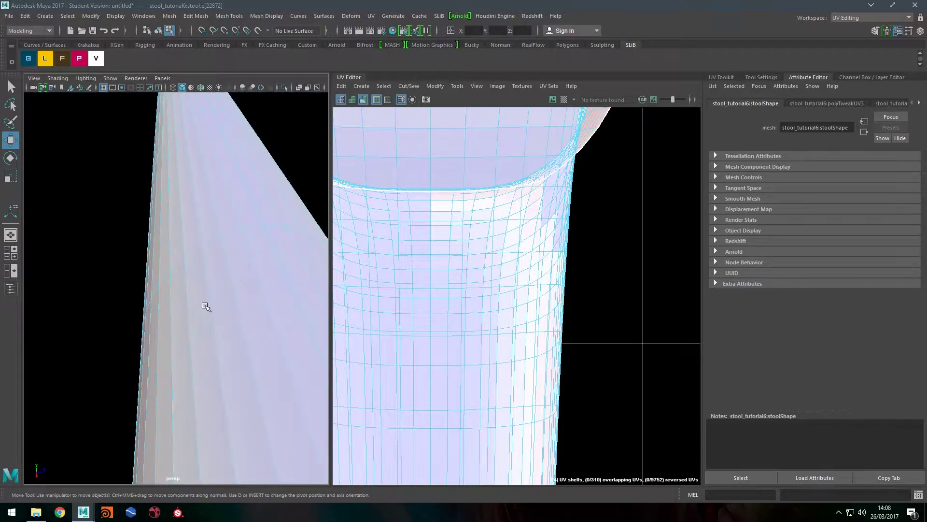
right_click_drag(201, 309, 179, 248, "alt")
middle_click_drag(180, 248, 178, 322, "alt")
right_click_drag(179, 322, 345, 311, "alt")
middle_click_drag(167, 184, 164, 306, "alt")
right_click_drag(164, 306, 248, 246, "alt")
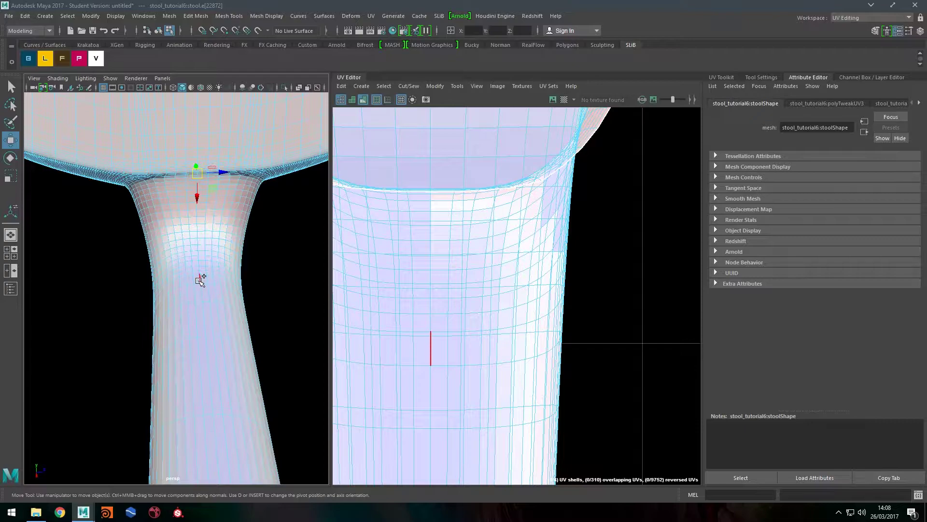
right_click_drag(233, 356, 117, 293, "alt")
middle_click_drag(179, 304, 172, 244, "alt")
left_click_drag(172, 245, 183, 277, "alt")
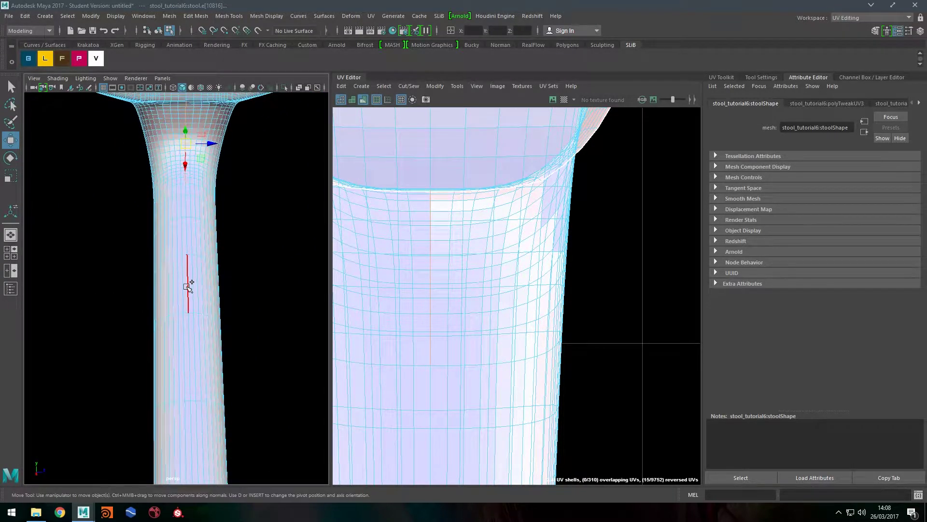
- Continue the seam edge selection in a straight line down the leg's inner side towards the foot
middle_click_drag(190, 364, 176, 188, "alt")
left_click_drag(182, 345, 183, 283, "alt")
right_click_drag(183, 282, 119, 293, "alt")
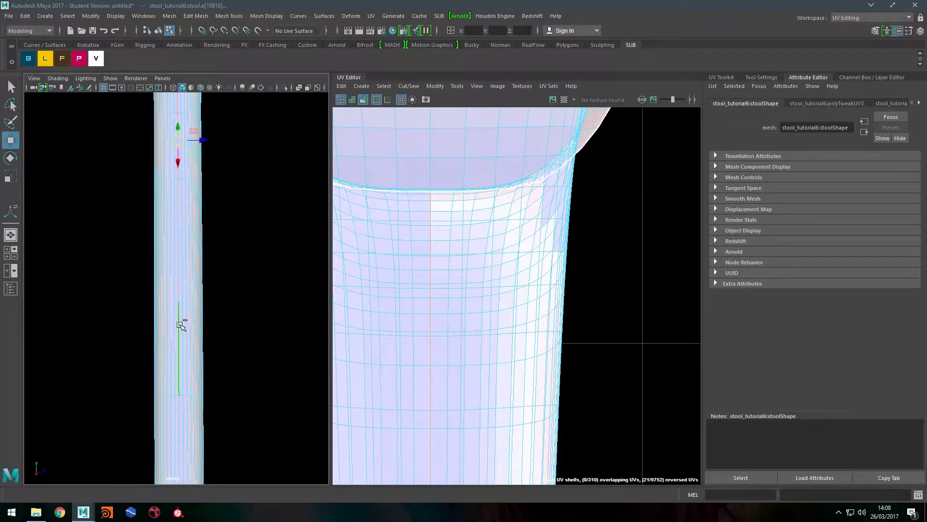
middle_click_drag(188, 415, 201, 207, "alt")
left_click_drag(200, 207, 215, 288, "alt")
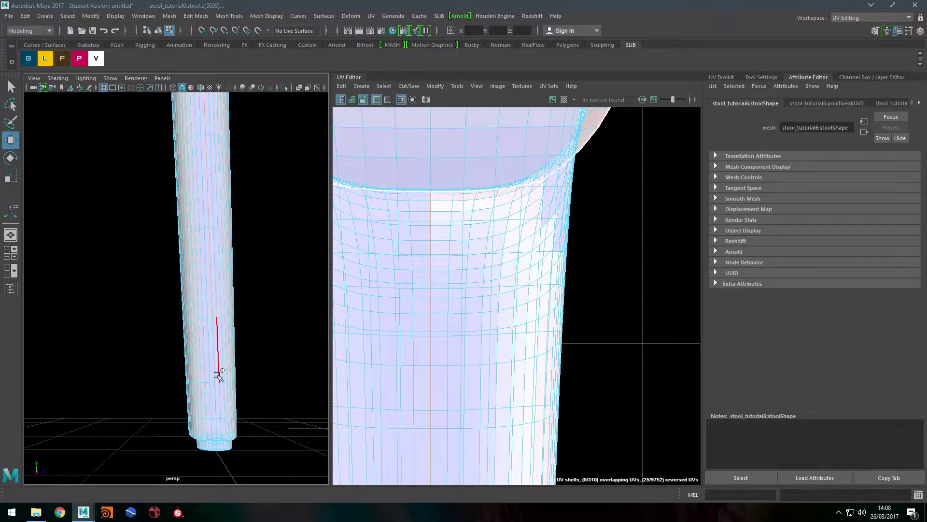
- Complete the seam selection over the stepped foot, ending at the rim of the bottom face
left_click_drag(218, 367, 194, 347, "alt")
right_click_drag(194, 348, 209, 358, "alt")
middle_click_drag(209, 358, 203, 288, "alt")
mouse_move(202, 288)
left_mouse_down("alt")
mouse_move(195, 295)
mouse_move(209, 296)
left_mouse_up("alt")
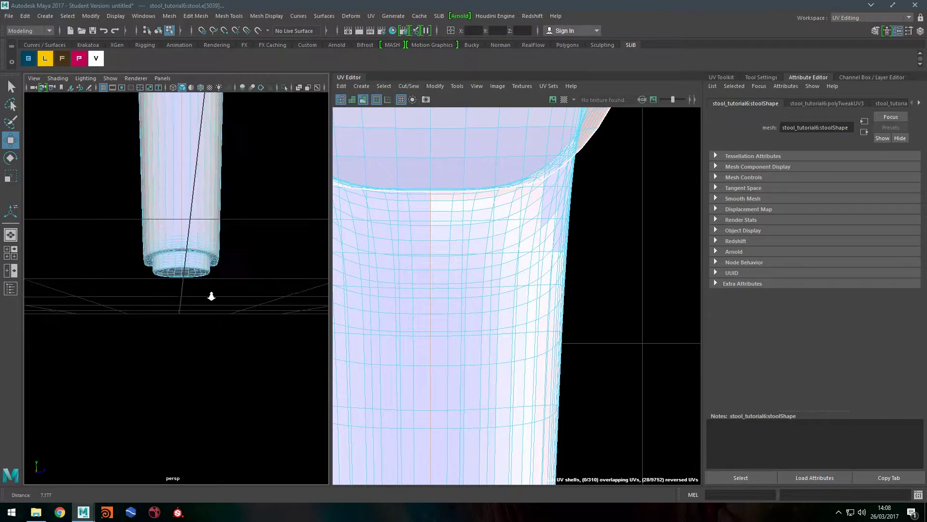
right_click_drag(209, 295, 207, 276, "alt")
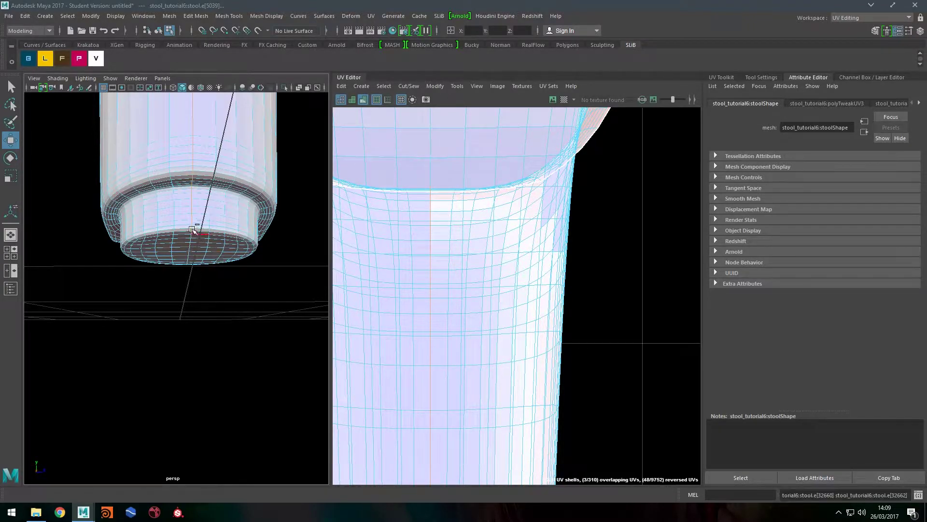
scroll(196, 215, "up", 2)
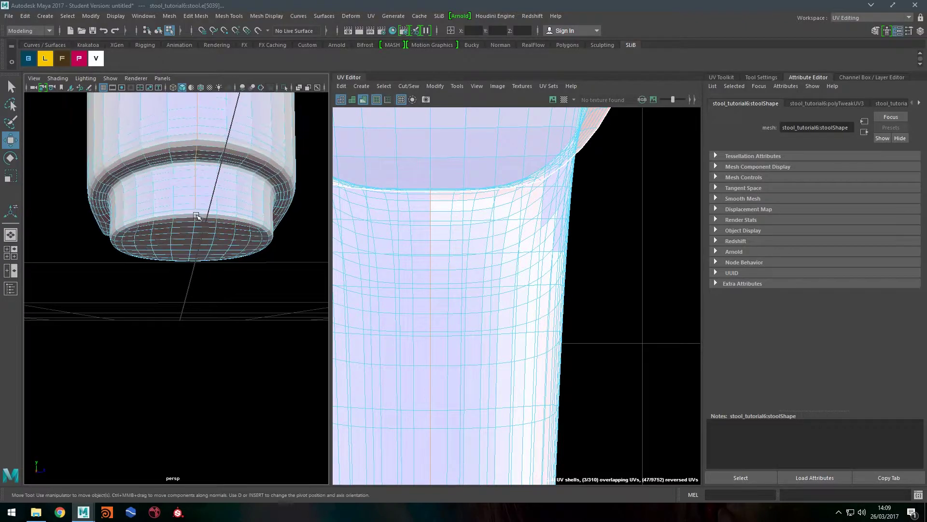
right_click_drag(299, 292, 106, 281, "alt")
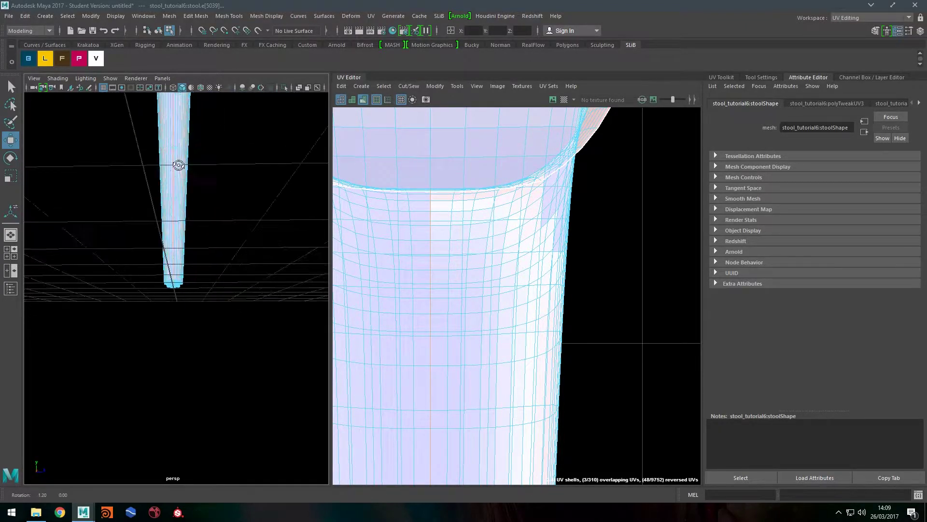
- Cut the UVs along the selected seam edges down the middle leg
left_click_drag(177, 164, 214, 184, "alt")
middle_click_drag(214, 184, 216, 238, "alt")
right_click_drag(215, 238, 106, 317, "alt")
right_click_drag(564, 274, 220, 306, "alt")
middle_click_drag(425, 408, 425, 265, "alt")
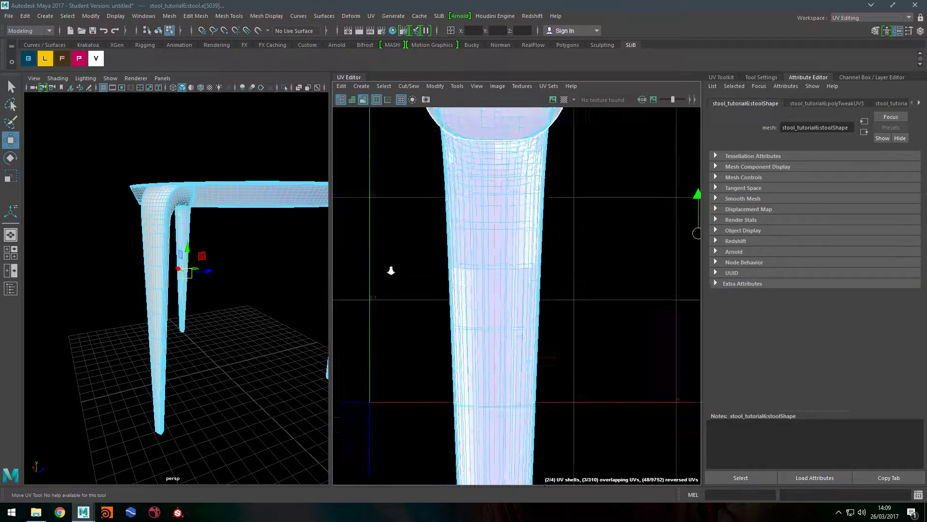
right_click_drag(425, 265, 74, 387, "alt")
right_click(555, 200, "shift")
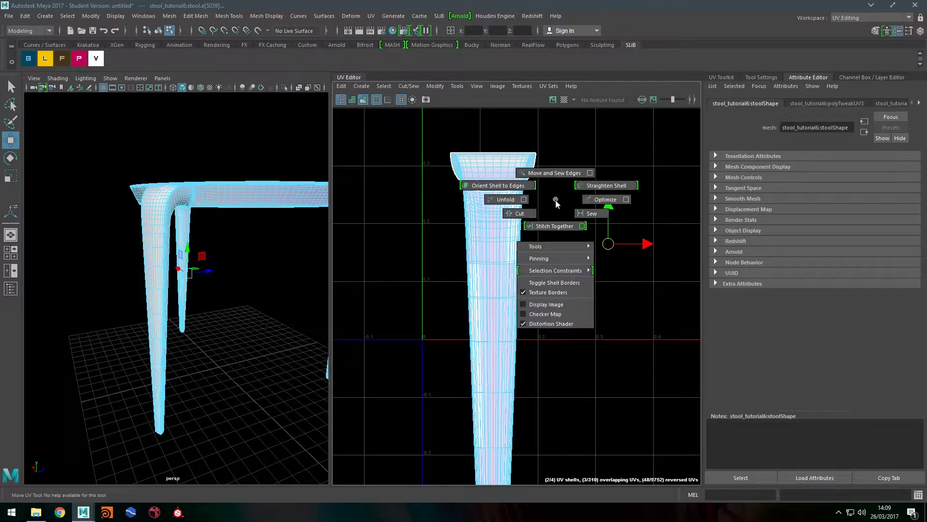
left_click(518, 213)
- Select the middle leg's UV shell and unfold it
left_click(486, 253)
right_click_drag(448, 251, 303, 274)
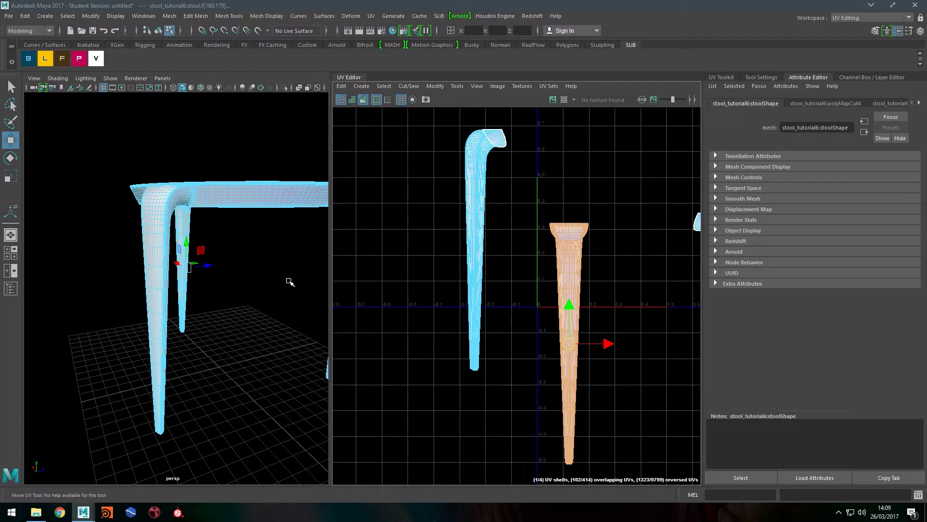
middle_click_drag(534, 252, 446, 150, "alt")
right_click(525, 180, "shift")
right_click_drag(524, 179, 507, 178, "shift")
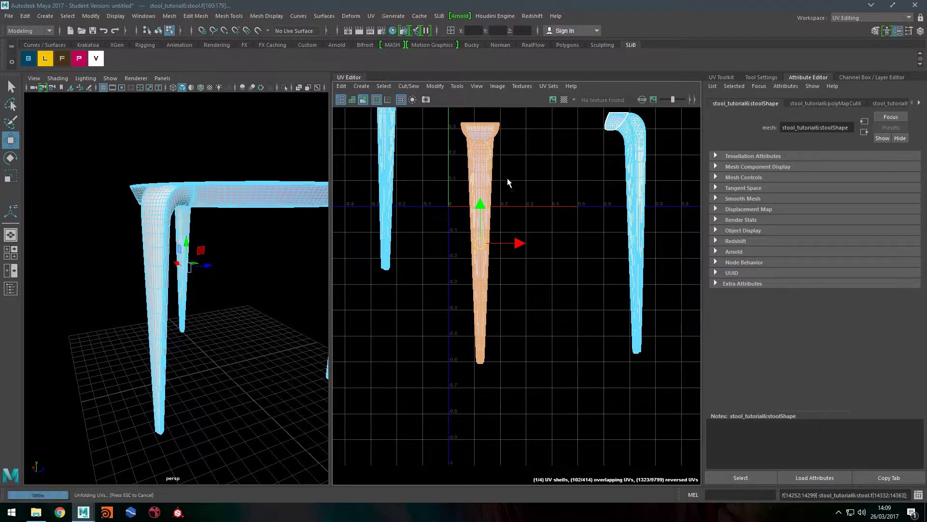
- Rotate the unfolded leg shell until it stands upright in UV space
left_click(531, 211)
left_click(495, 186)
key("e")
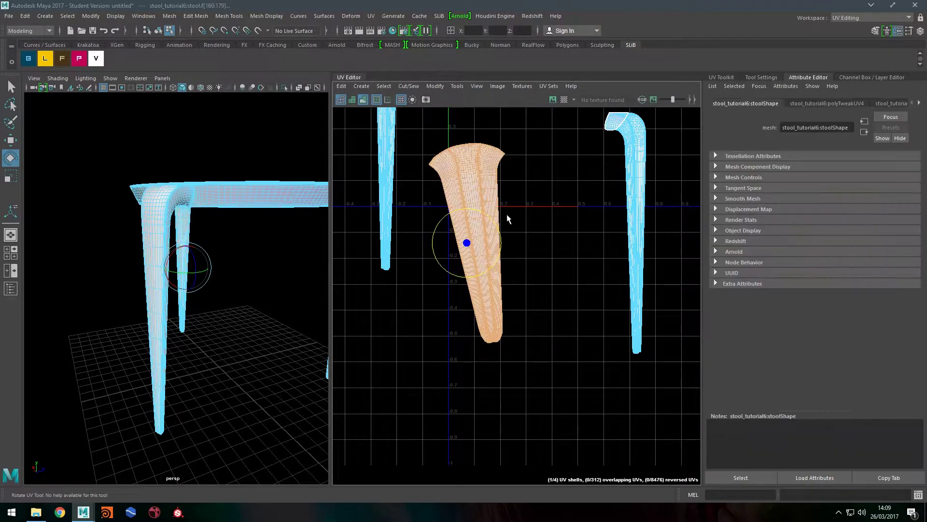
left_click_drag(498, 238, 500, 240)
left_click(542, 215)
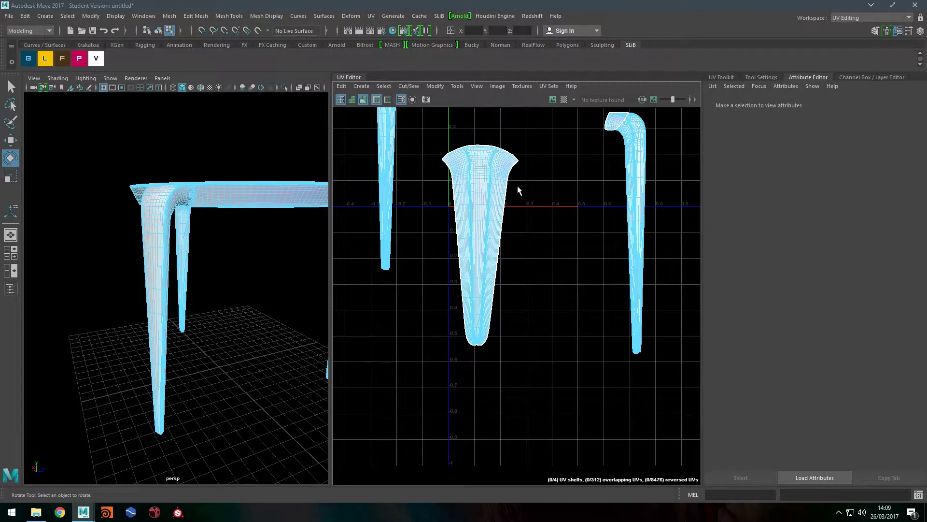
- Fine-tune the rotation of the unfolded leg shell so it sits vertically, and clear the selection
right_click_drag(457, 176, 681, 164, "alt")
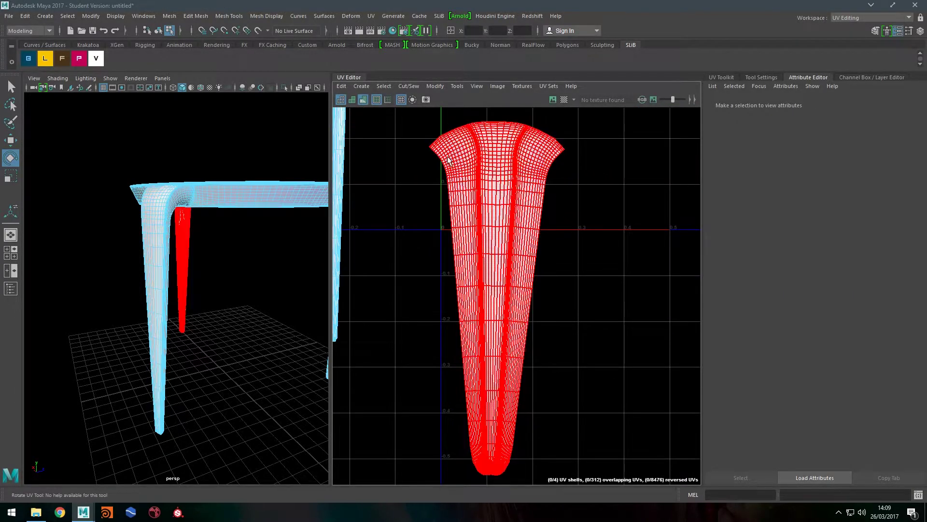
middle_click_drag(513, 151, 497, 193, "alt")
left_click(487, 203)
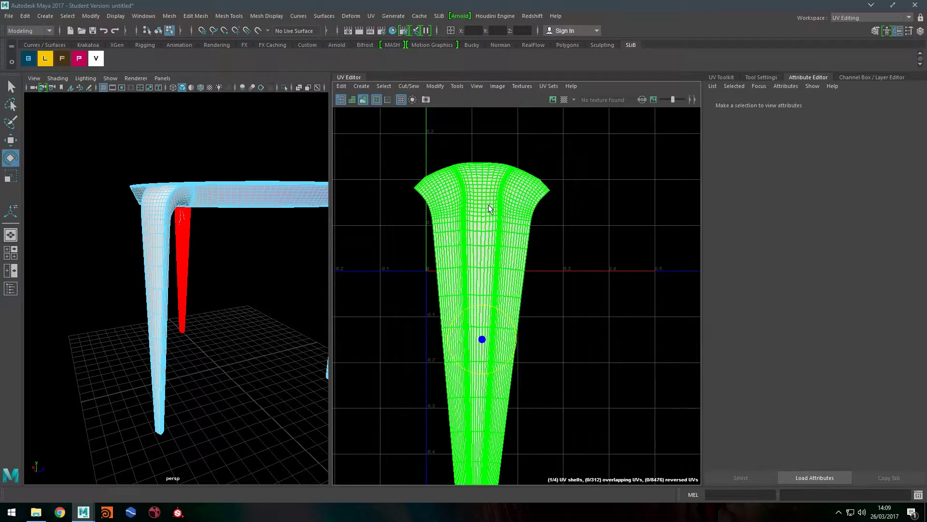
left_click_drag(510, 319, 574, 268)
left_click(573, 266)
left_click(495, 222)
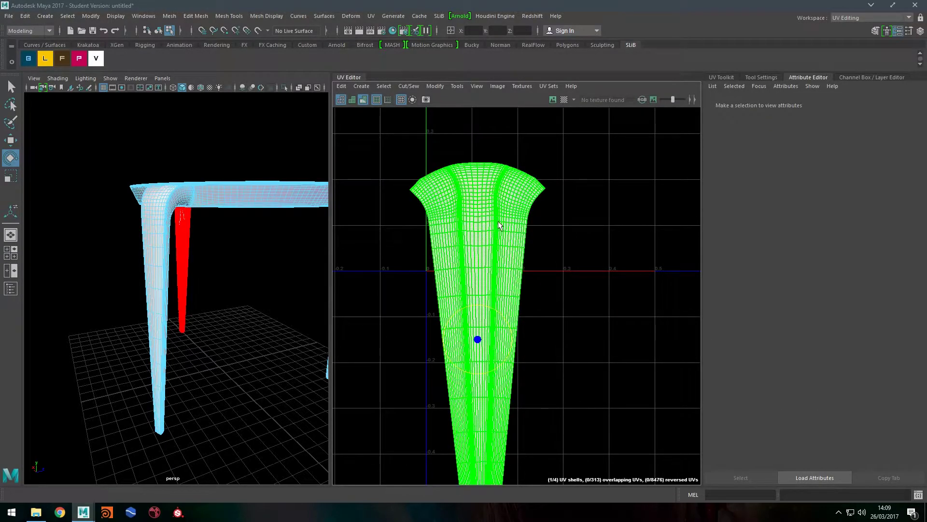
left_click(599, 189)
right_click_drag(478, 227, 411, 171)
left_click(490, 220)
left_click(635, 237)
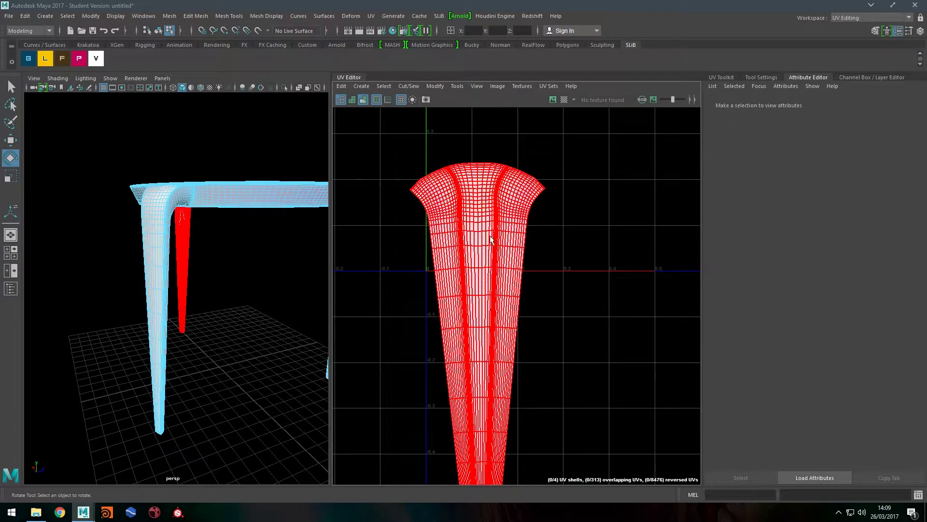
- Compare the shaded, wireframe and UV distortion displays of the unfolded leg shell, examining it for stretching and compression
left_click(363, 100)
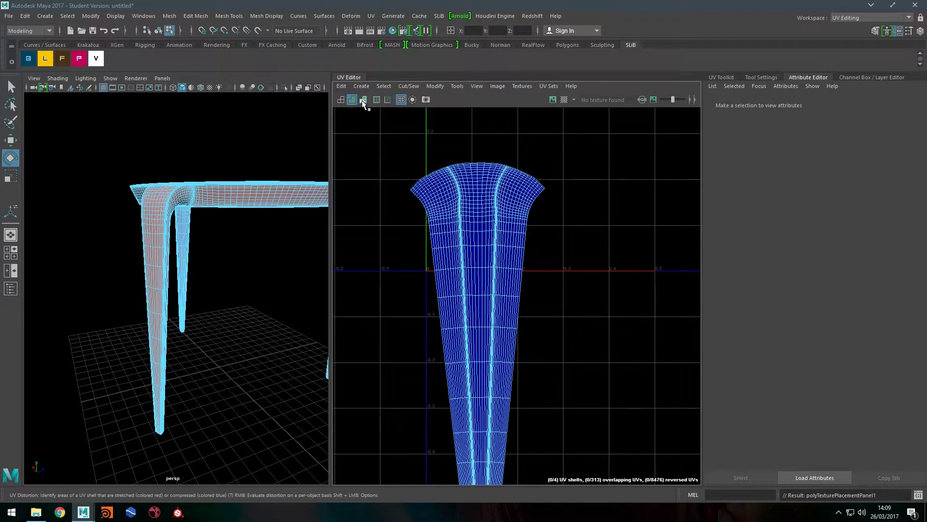
left_click(343, 99)
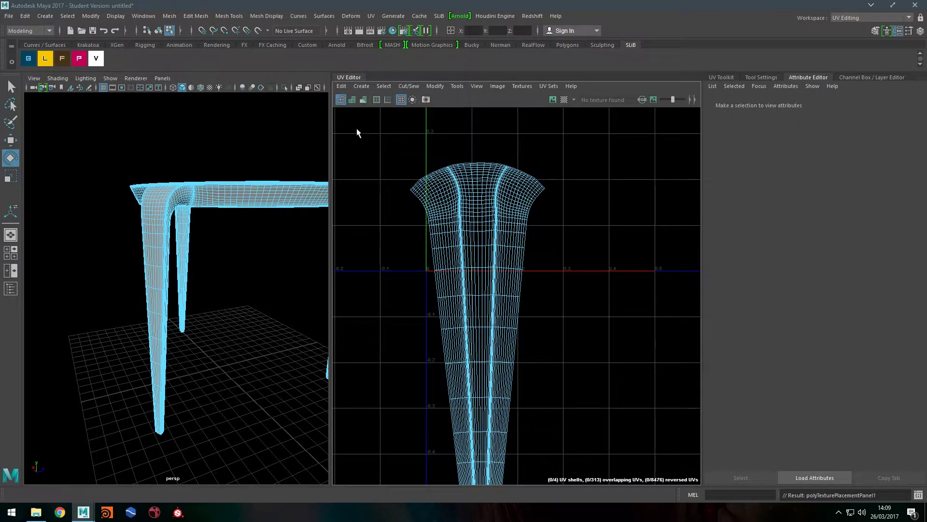
left_click(519, 190)
left_click(365, 99)
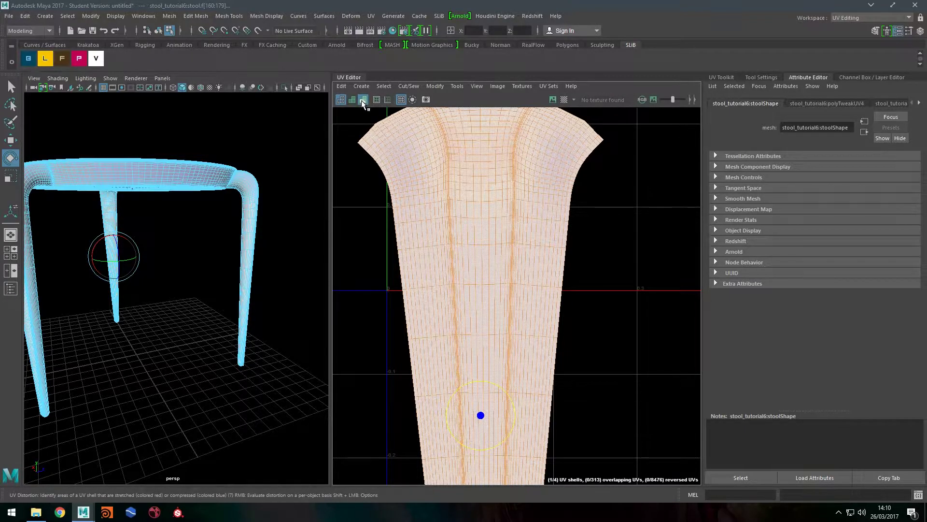
middle_click_drag(490, 187, 493, 283, "alt")
right_click_drag(493, 283, 462, 314, "alt")
middle_click_drag(462, 314, 459, 246, "alt")
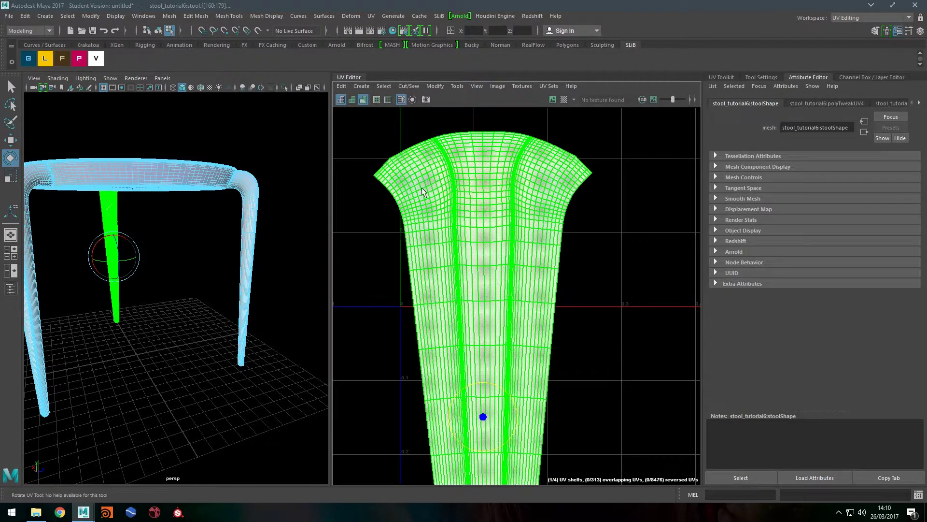
middle_click_drag(405, 280, 372, 168, "alt")
right_click_drag(533, 286, 499, 296, "alt")
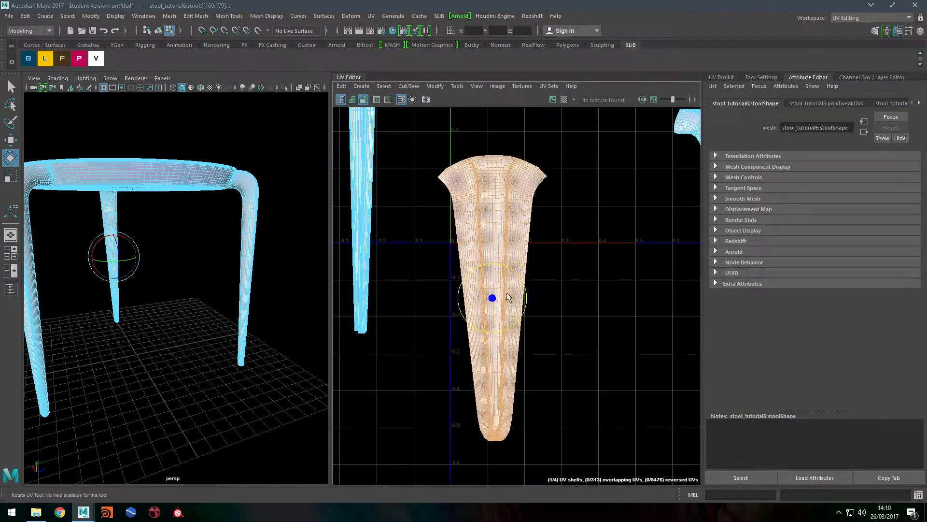
- Try scaling the unfolded leg shell, and undo the change
key("r")
left_click_drag(490, 297, 463, 276)
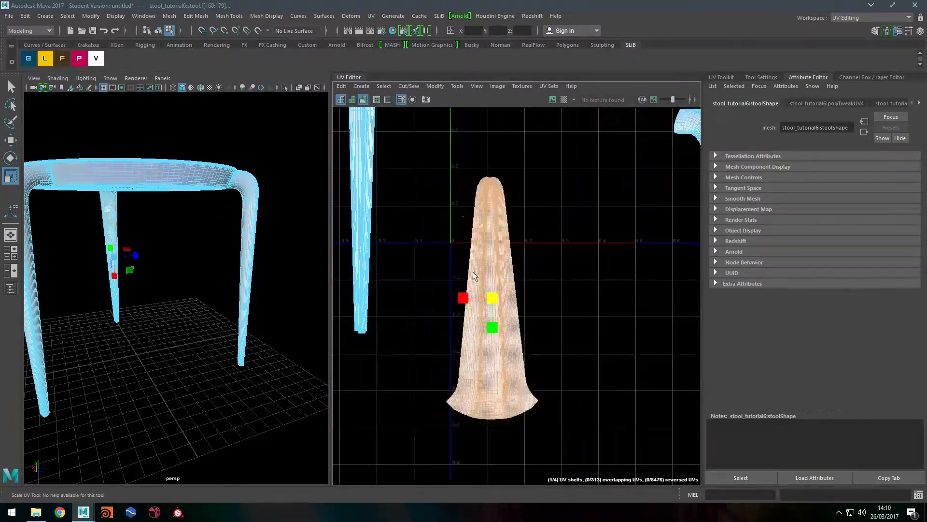
key("ctrl+z")
- Examine the distortion colours around the flared end of the leg shell with the selection cleared
middle_click_drag(459, 179, 455, 196, "alt")
right_click_drag(455, 196, 696, 200, "alt")
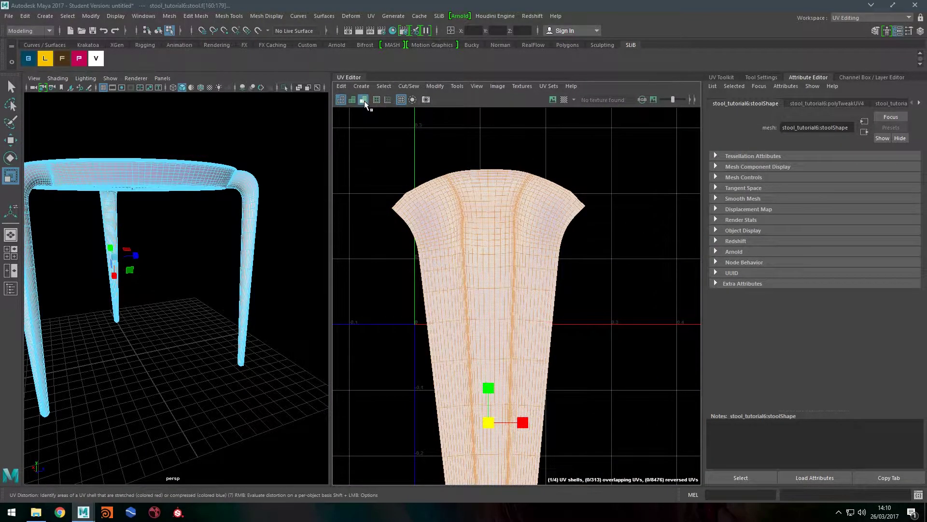
left_click(601, 229)
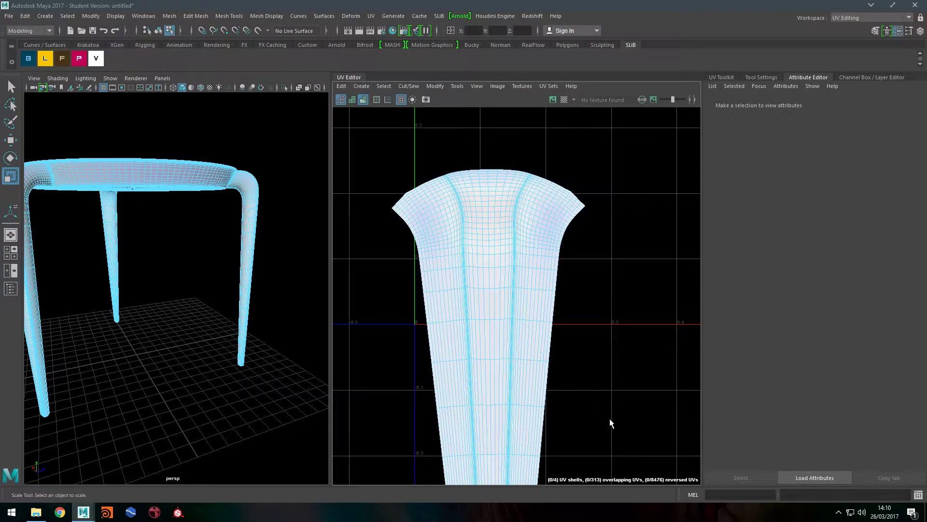
- Inspect the outer corner and bend of the unfolded leg shell up close for stretched and compressed areas
middle_click_drag(534, 158, 462, 194, "alt")
right_click_drag(449, 220, 724, 211, "alt")
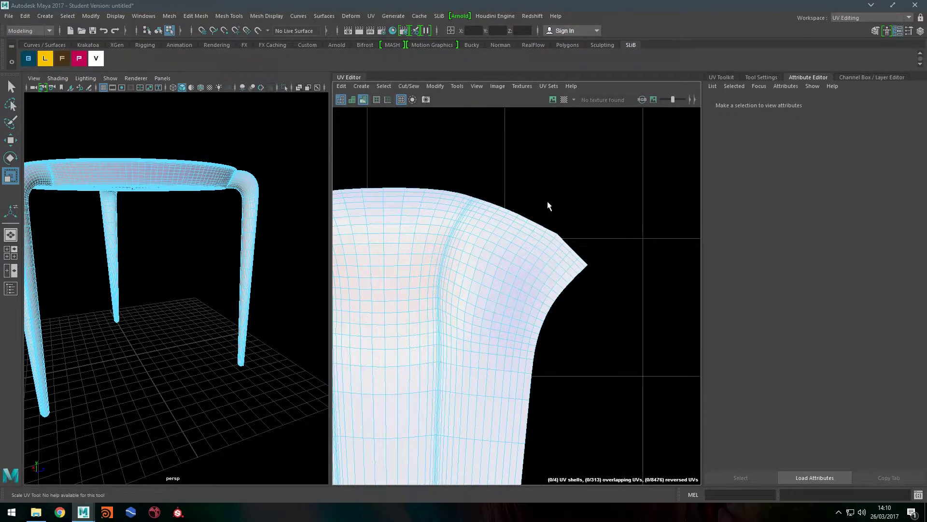
middle_click_drag(548, 202, 634, 152, "alt")
right_click_drag(458, 194, 484, 176, "alt")
middle_click_drag(475, 174, 363, 170, "alt")
right_click_drag(387, 191, 596, 209, "alt")
middle_click_drag(532, 270, 509, 229, "alt")
key("F10")
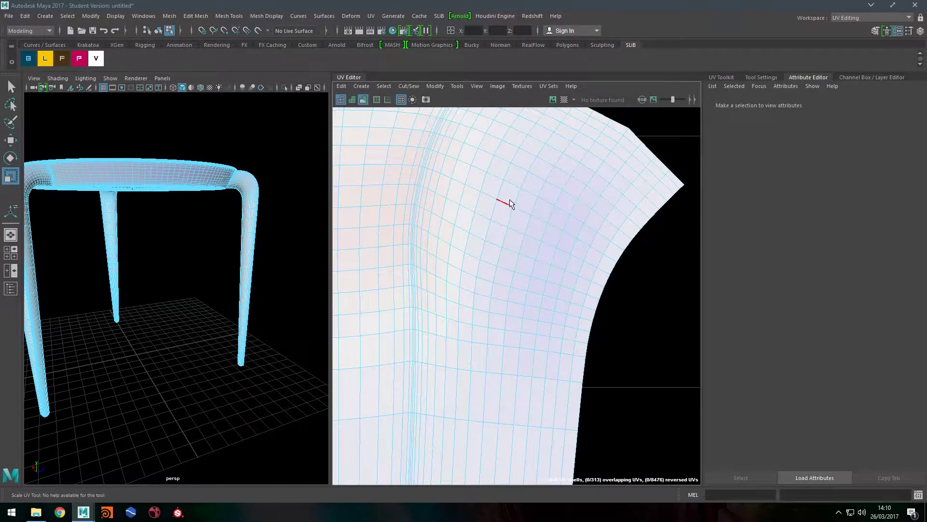
right_click_drag(610, 276, 233, 344, "alt")
middle_click_drag(570, 344, 507, 128, "alt")
right_click_drag(540, 242, 416, 158, "alt")
middle_click_drag(496, 274, 482, 149, "alt")
right_click_drag(473, 208, 310, 226, "alt")
middle_click_drag(488, 178, 477, 252, "alt")
- Examine the full length of the unfolded leg shell against the distortion colours, selecting and deselecting it
left_click(574, 257)
left_click(527, 320)
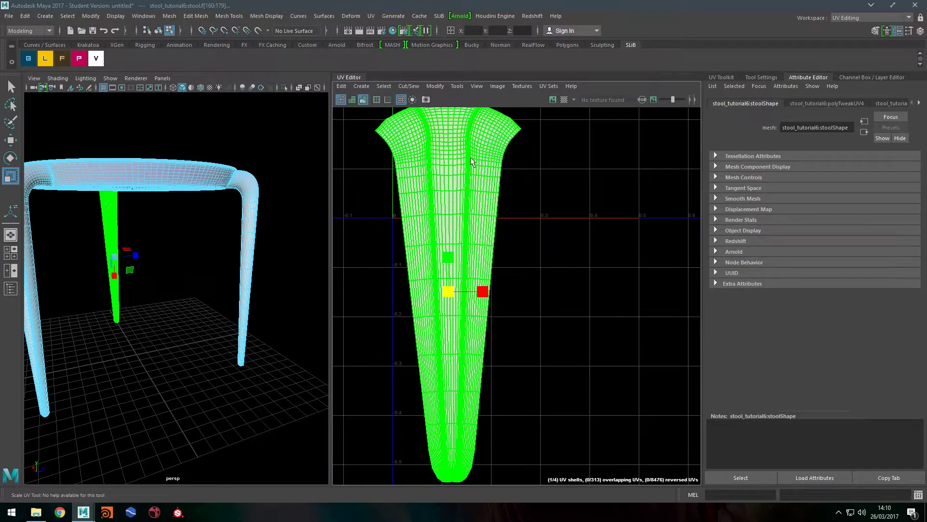
left_click(531, 188)
right_click_drag(506, 321, 335, 248, "alt")
middle_click_drag(482, 216, 458, 254, "alt")
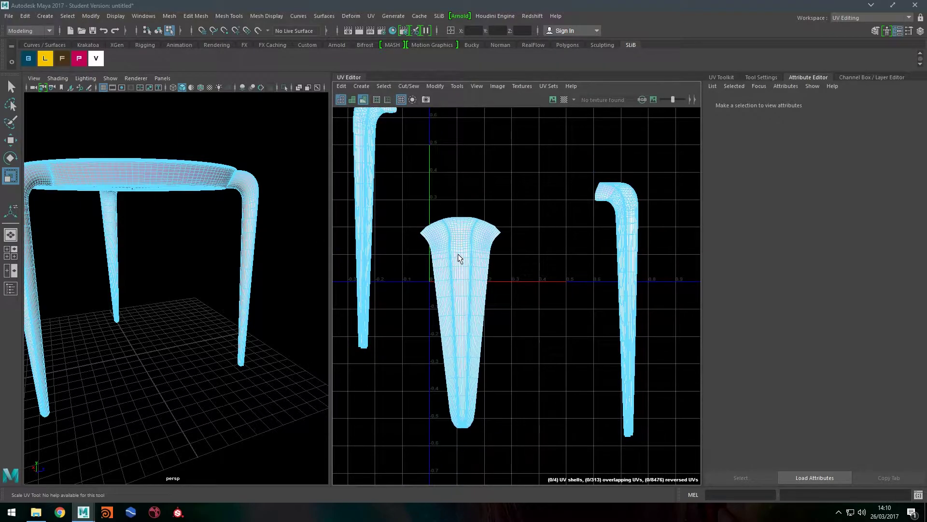
right_click_drag(442, 244, 563, 236, "alt")
middle_click_drag(563, 235, 556, 167, "alt")
left_click(492, 193)
key("e")
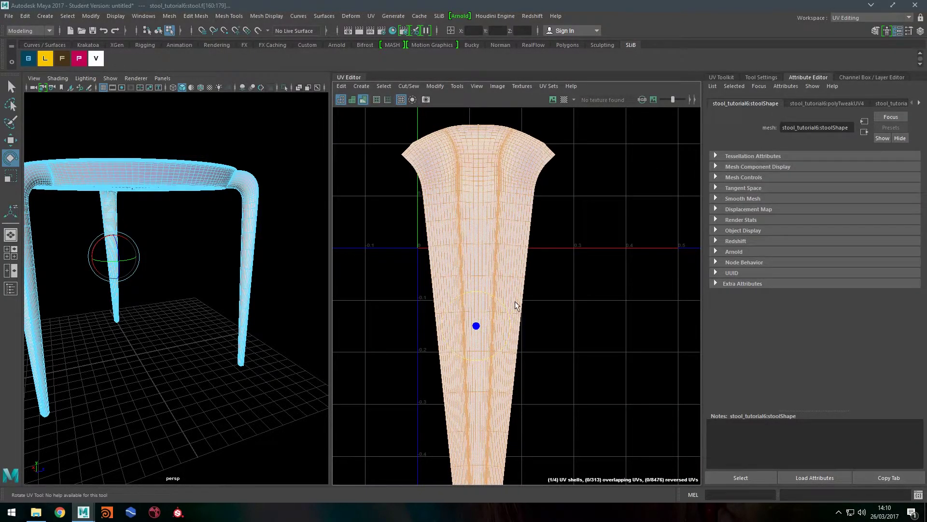
right_click_drag(515, 301, 549, 257, "alt")
left_click(567, 272)
middle_click_drag(567, 273, 557, 206, "alt")
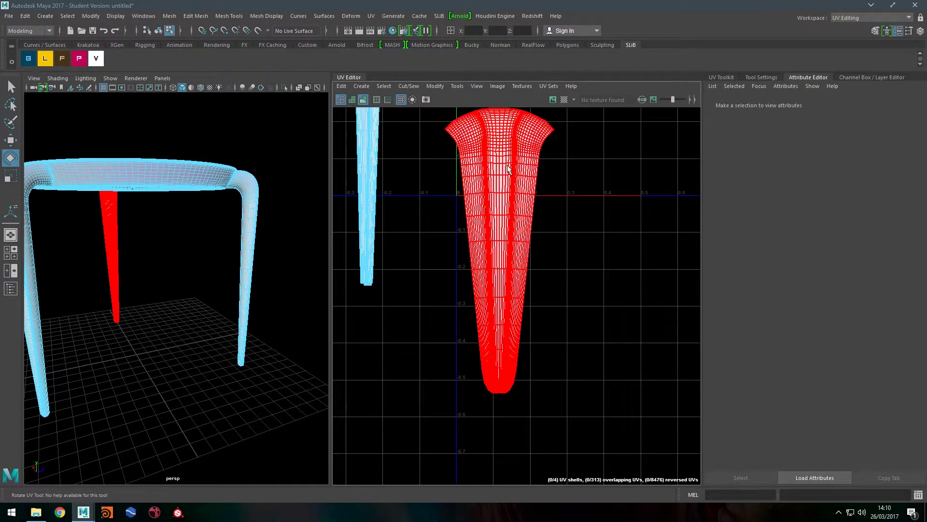
- Compare the unfolded leg shell with the two still folded leg shells, selecting each in UV shell mode
left_click(108, 228)
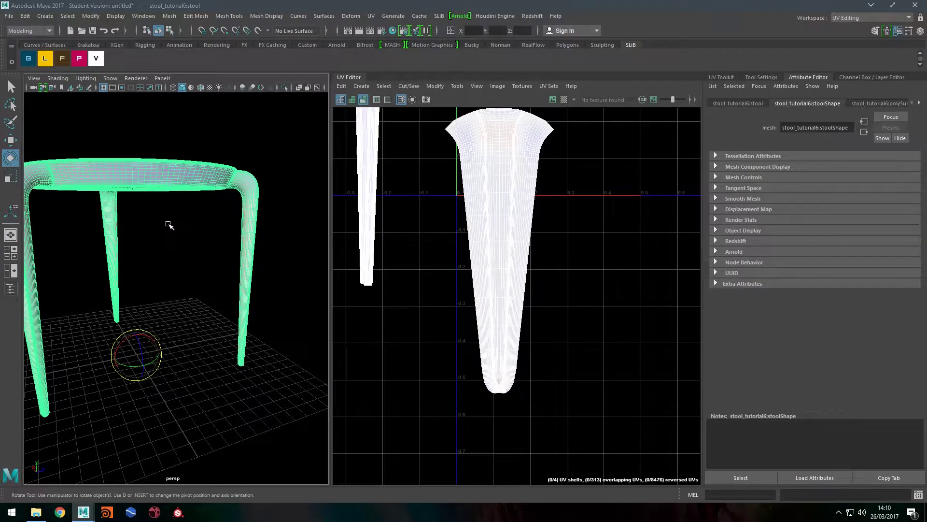
right_click_drag(502, 140, 469, 143)
middle_click_drag(504, 200, 550, 338, "alt")
right_click_drag(551, 335, 381, 296, "alt")
middle_click_drag(560, 293, 505, 261, "alt")
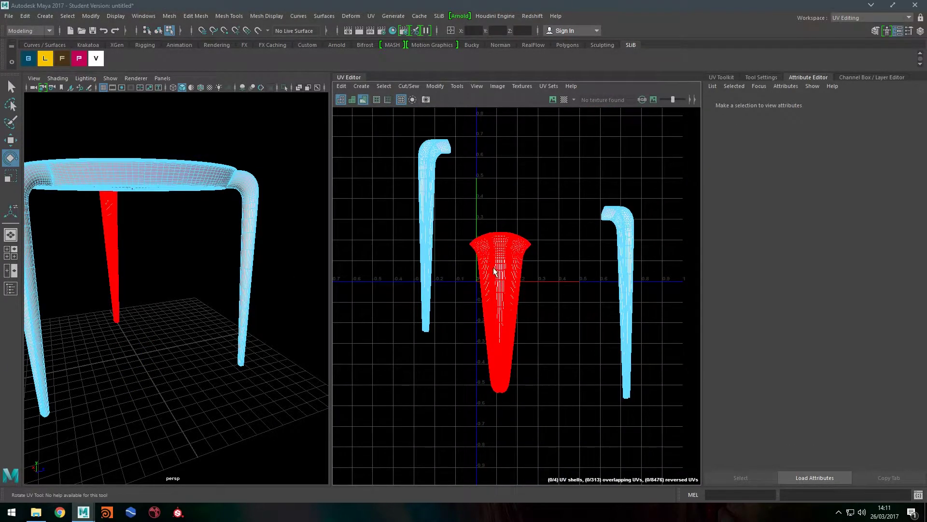
left_click(521, 264)
left_click(526, 202)
left_click_drag(516, 188, 441, 284)
left_click(532, 201)
middle_click_drag(508, 192, 505, 228, "alt")
right_click_drag(506, 228, 456, 226, "alt")
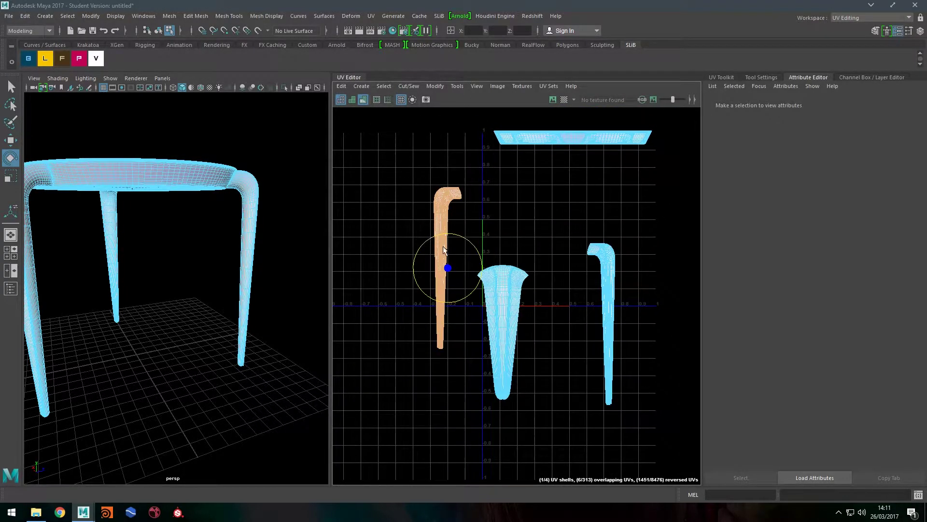
left_click(617, 228)
left_click_drag(623, 226, 582, 275)
left_click(544, 248)
right_click_drag(401, 198, 579, 187, "alt")
middle_click_drag(526, 198, 460, 251, "alt")
- Begin the second leg's seam by selecting edges along its hidden inner side where it meets the seat
middle_click_drag(263, 175, 265, 221, "alt")
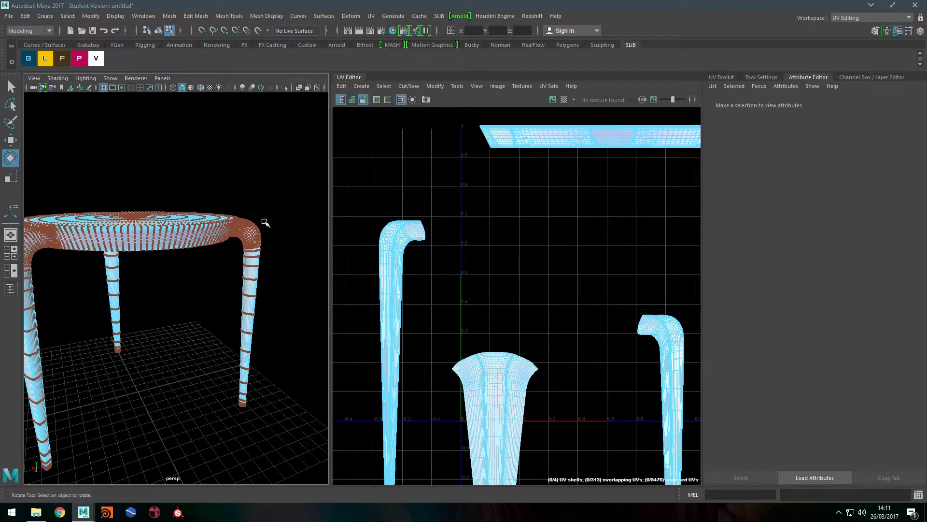
left_click(385, 231)
left_click_drag(230, 264, 167, 273, "alt")
right_click_drag(201, 268, 294, 261, "alt")
middle_click_drag(232, 106, 218, 160, "alt")
left_click(398, 236)
right_click_drag(444, 241, 546, 244, "alt")
middle_click_drag(415, 202, 527, 241, "alt")
left_click(164, 114)
right_click_drag(190, 166, 145, 193, "alt")
left_click(214, 295, "shift")
right_click_drag(214, 295, 194, 209, "alt")
left_click(169, 232, "shift")
- Extend the second leg's seam selection lengthwise down its inner side to the foot
middle_click_drag(169, 290, 193, 193, "alt")
left_click_drag(193, 213, 187, 270, "alt")
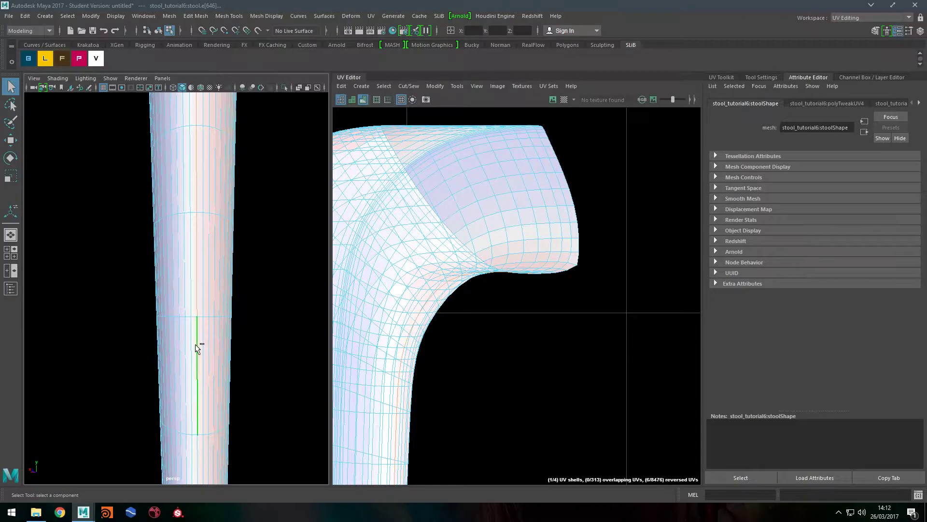
left_click(195, 343, "shift")
right_click_drag(195, 343, 189, 333, "alt")
middle_click_drag(194, 333, 218, 219, "alt")
left_click(221, 323, "shift")
right_click_drag(145, 165, 181, 164, "alt")
left_click_drag(208, 232, 239, 184, "alt")
right_click_drag(239, 185, 193, 193, "alt")
- Cut the second leg's UVs along the selected seam edges and unfold its shell
right_click_drag(572, 231, 540, 261, "shift")
right_click_drag(483, 251, 483, 212, "shift")
key("w")
middle_click_drag(541, 270, 465, 250, "alt")
- Select the lengthwise edges on the third leg's inner side, starting just under the seat
right_click_drag(193, 314, 183, 285, "alt")
left_click(178, 270)
right_click_drag(216, 147, 270, 193, "alt")
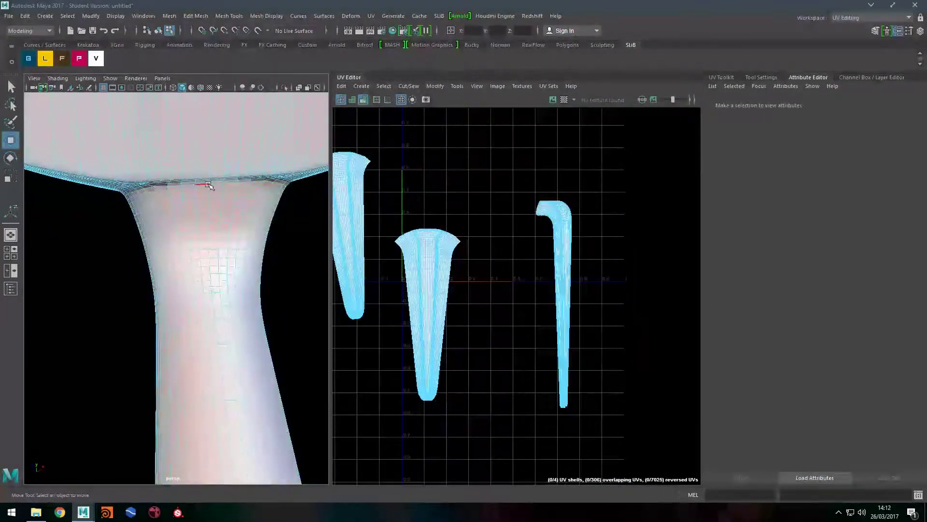
left_click(209, 185)
key("q")
middle_click_drag(203, 449, 192, 350, "alt")
left_click_drag(193, 350, 189, 416, "alt")
middle_click_drag(182, 222, 193, 411, "alt")
double_click(195, 418, "shift")
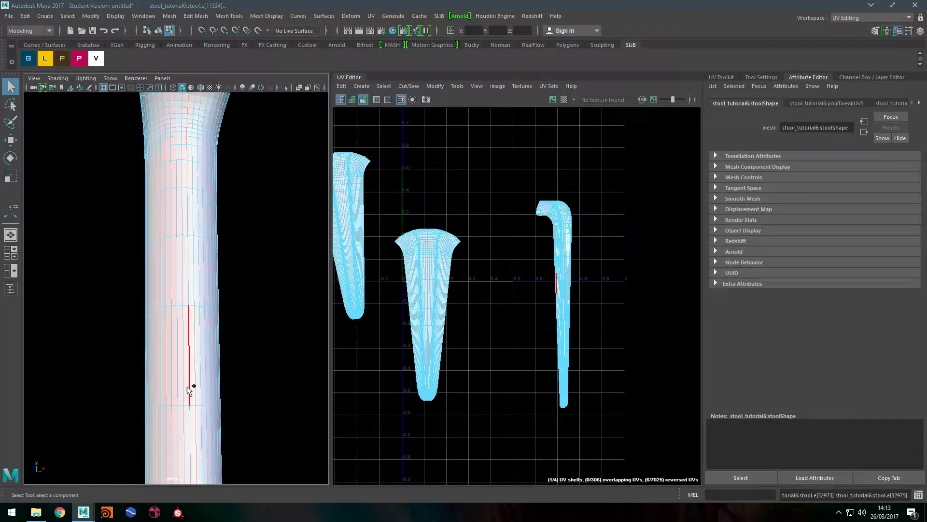
- Continue the third leg's seam selection along the same edge line down to the foot
right_click_drag(186, 377, 223, 253, "alt")
middle_click_drag(198, 410, 203, 359, "alt")
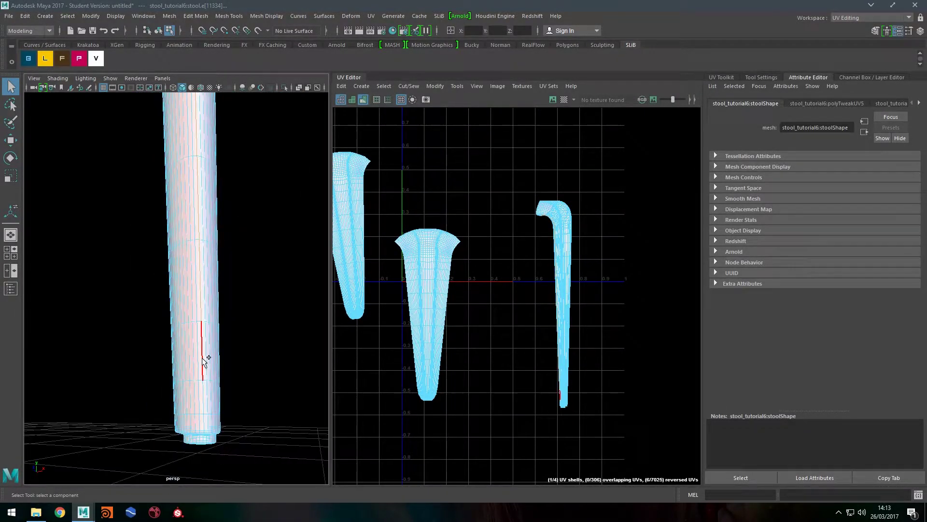
left_click_drag(202, 359, 197, 273, "alt")
right_click_drag(197, 273, 245, 349, "alt")
double_click(244, 350, "shift")
right_click_drag(242, 314, 188, 251, "alt")
- Open the third leg's UV shell along its seam and unfold it
right_click_drag(479, 267, 502, 290)
left_click(563, 242)
right_click_drag(534, 171, 481, 174, "shift")
right_click_drag(531, 270, 483, 280, "alt")
- Arrange the unfolded leg shells side by side below the seat shell, adjusting position and rotation
key("w")
left_click_drag(443, 244, 442, 298)
key("e")
left_click_drag(619, 309, 620, 324)
key("w")
- Select the seat's UV shell and examine its overlapping, distorted faces up close
left_click(318, 294)
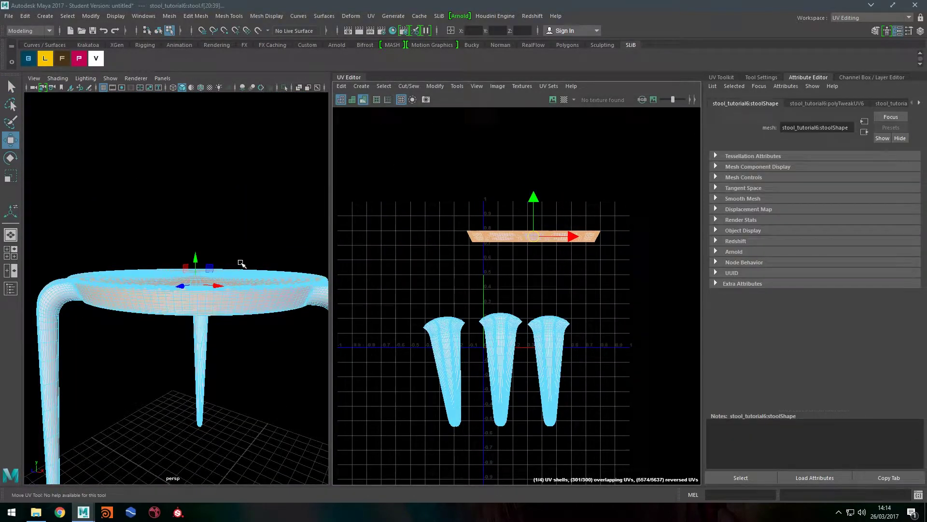
left_click(262, 197)
left_click(449, 174)
left_click(508, 236)
left_click_drag(244, 278, 243, 237, "alt")
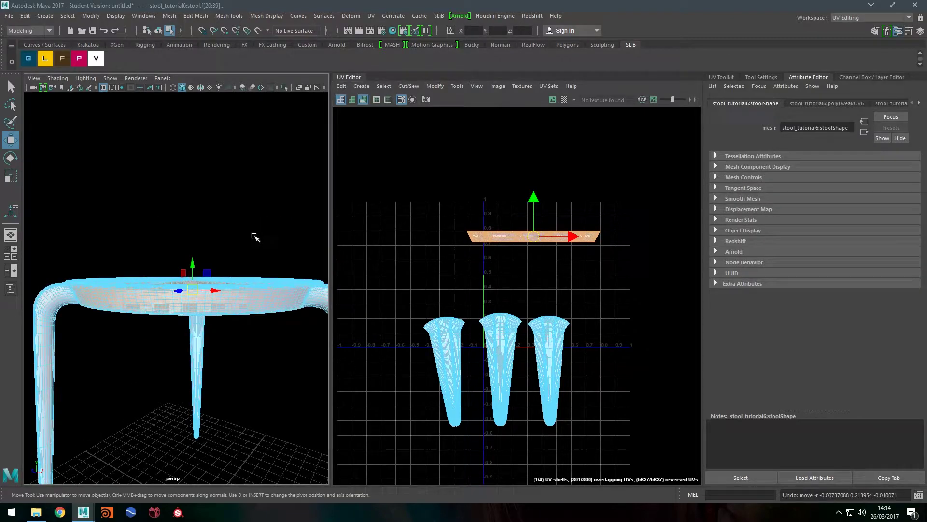
left_click(475, 182)
middle_click_drag(459, 225, 431, 225, "alt")
right_click_drag(430, 225, 750, 204, "alt")
middle_click_drag(465, 231, 377, 215, "alt")
right_click_drag(377, 215, 545, 206, "alt")
middle_click_drag(471, 193, 497, 175, "alt")
right_click_drag(549, 228, 401, 212, "alt")
- Select the edge loop around the rim of the seat's top surface and cut the UVs along it
left_click_drag(151, 284, 186, 291, "alt")
mouse_move(274, 283)
left_mouse_down("alt")
mouse_move(275, 233)
mouse_move(275, 269)
mouse_move(267, 286)
mouse_move(259, 277)
left_mouse_up("alt")
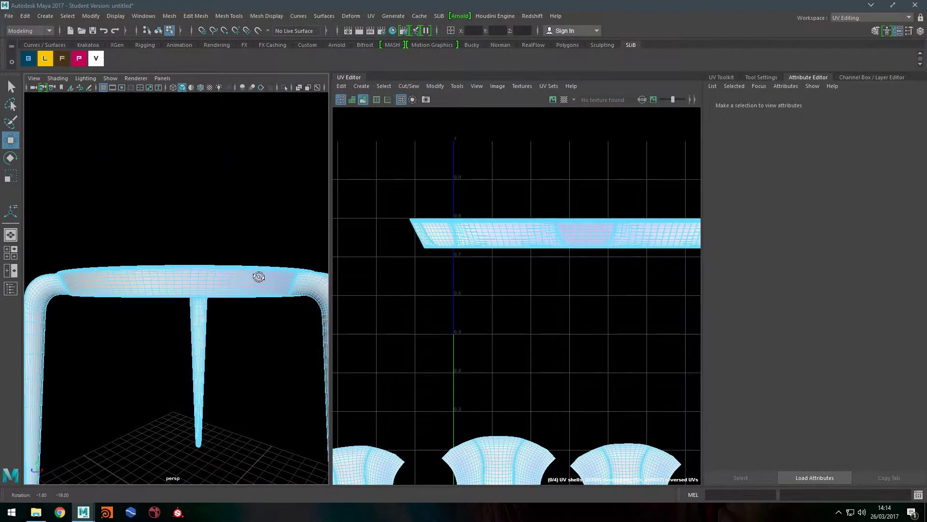
left_click_drag(115, 247, 132, 225, "alt")
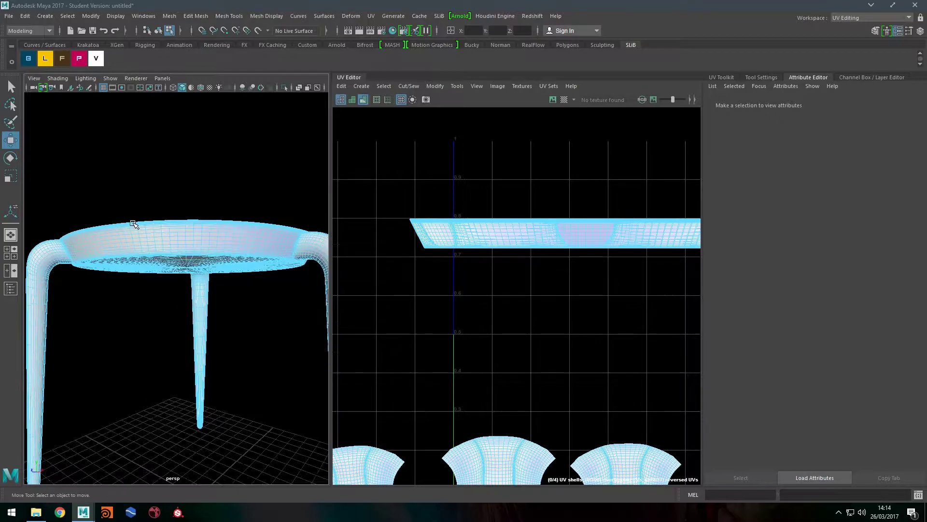
right_click_drag(133, 226, 182, 227, "alt")
left_click_drag(182, 228, 228, 238, "alt")
right_click_drag(133, 228, 148, 234, "alt")
left_click_drag(188, 247, 173, 256, "alt")
scroll(181, 352, "down", 1)
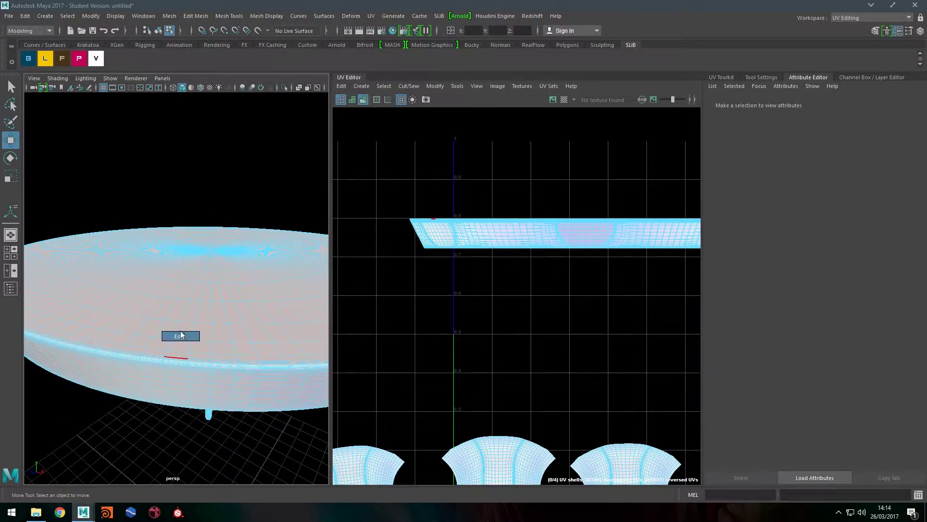
left_click(191, 362)
left_click(192, 362)
left_click(198, 363)
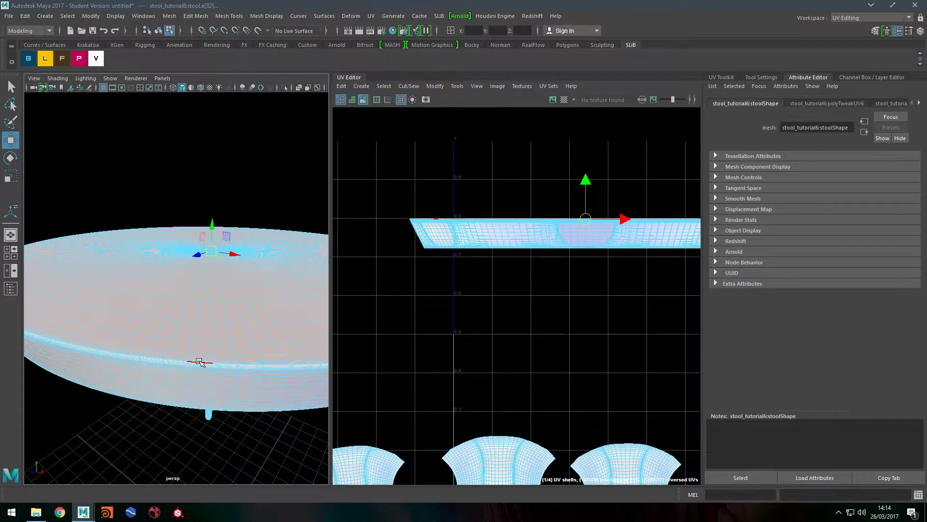
scroll(220, 295, "down", 5)
right_click_drag(481, 166, 452, 174, "shift")
- Move the seat's side and underside UV shell down, away from the flat top-surface shell
right_click_drag(509, 199, 462, 147)
left_click(517, 237)
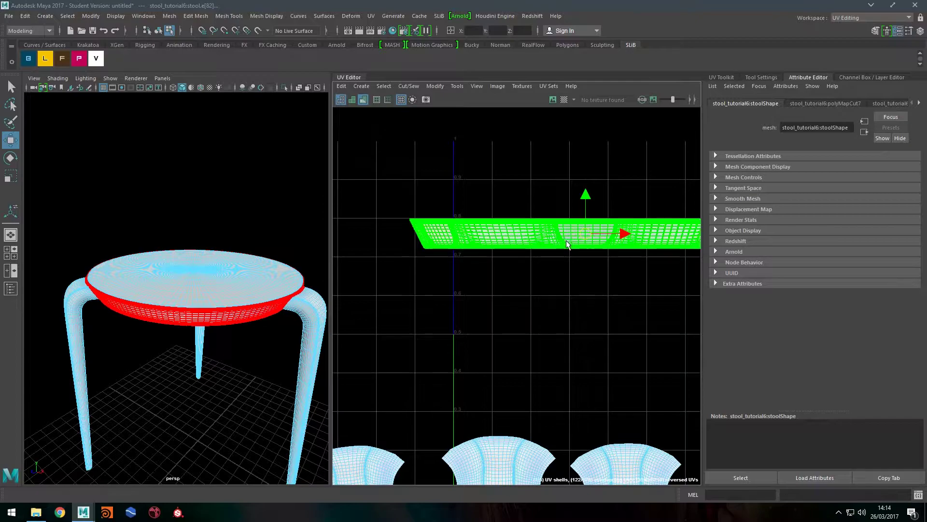
left_click_drag(586, 233, 546, 305)
- Unfold the seat's top-surface shell into a disc and scale it
left_click_drag(565, 187, 516, 253)
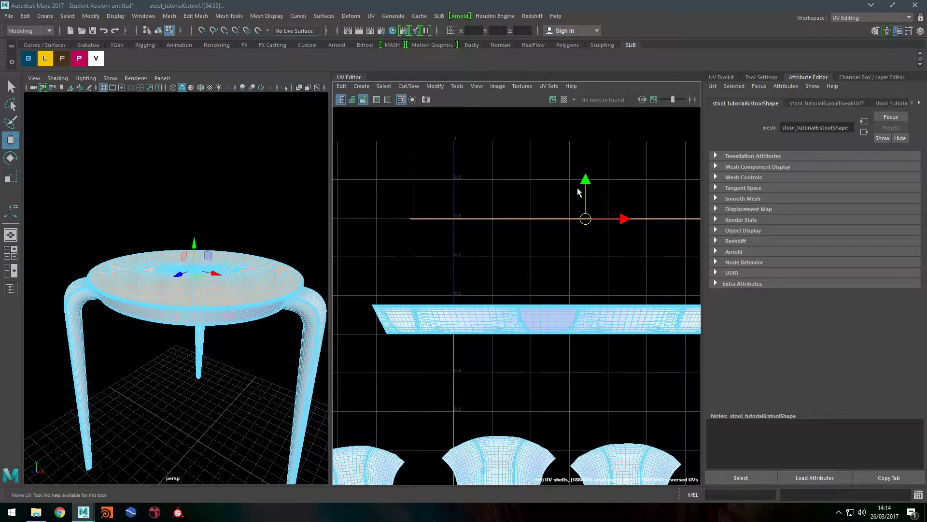
right_click_drag(554, 177, 516, 170, "shift")
left_click_drag(587, 206, 886, 139)
key("r")
key("w")
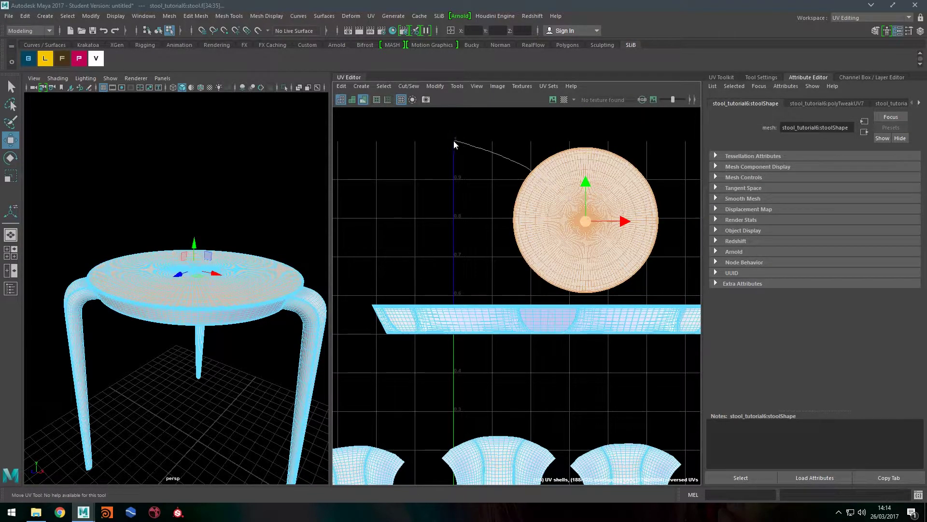
- Examine the unfolded seat-top disc and the remaining seat shell for UV distortion
left_click(576, 214)
left_click(486, 162)
right_click_drag(590, 219, 545, 178)
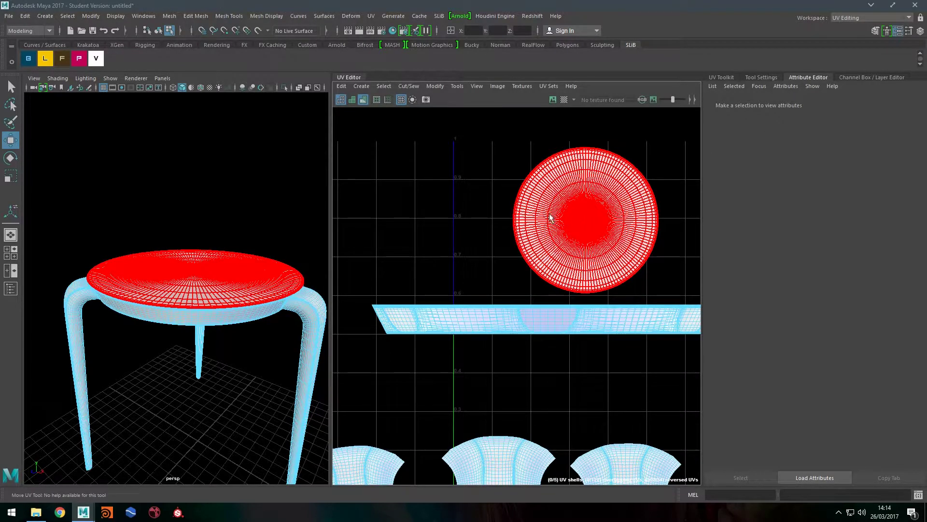
middle_click_drag(549, 214, 522, 189, "alt")
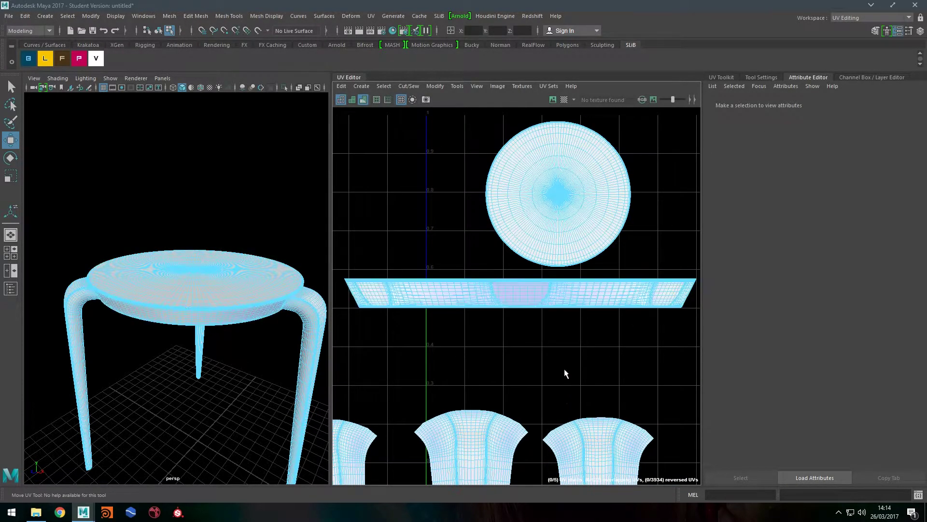
middle_click_drag(566, 373, 494, 397, "alt")
right_click_drag(470, 213, 483, 188, "alt")
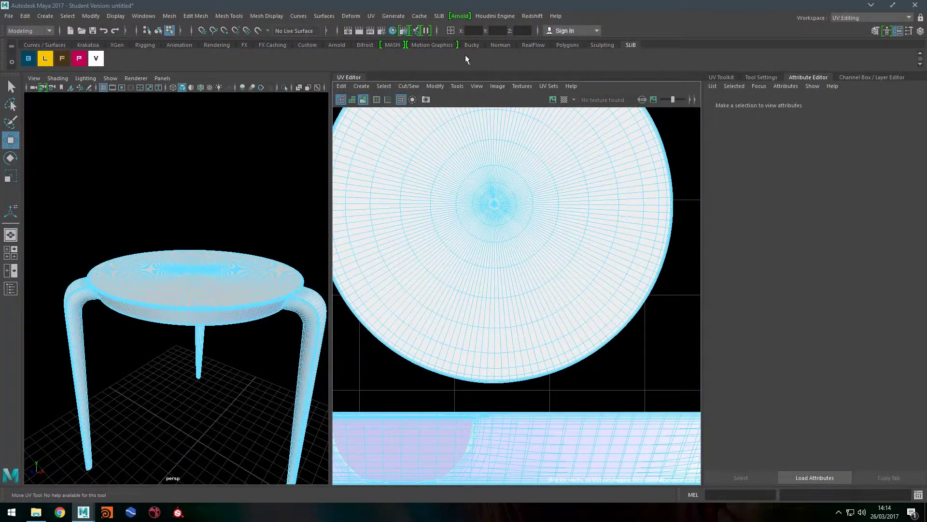
middle_click_drag(491, 303, 567, 235, "alt")
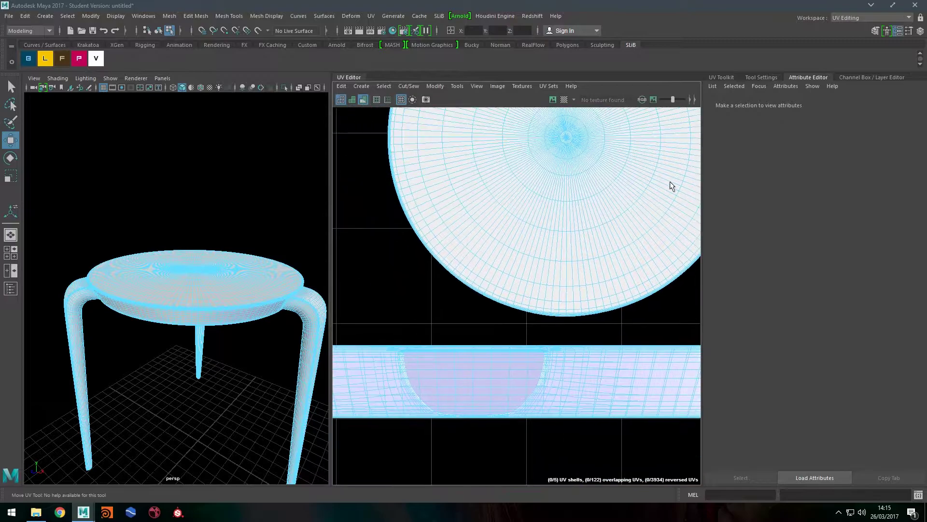
right_click_drag(652, 187, 263, 225, "alt")
middle_click_drag(484, 304, 502, 216, "alt")
- Select the edge loop around the seat's bottom rim and cut the UVs between the side band and the underside
left_click_drag(205, 360, 200, 295, "alt")
right_click_drag(159, 242, 209, 224, "alt")
middle_click_drag(209, 208, 188, 225, "alt")
left_click_drag(187, 225, 191, 244, "alt")
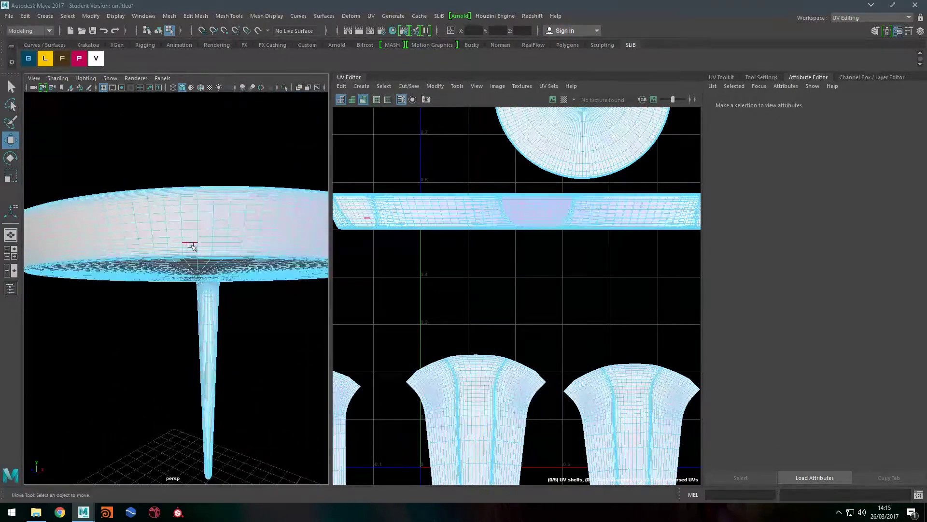
left_click(203, 257)
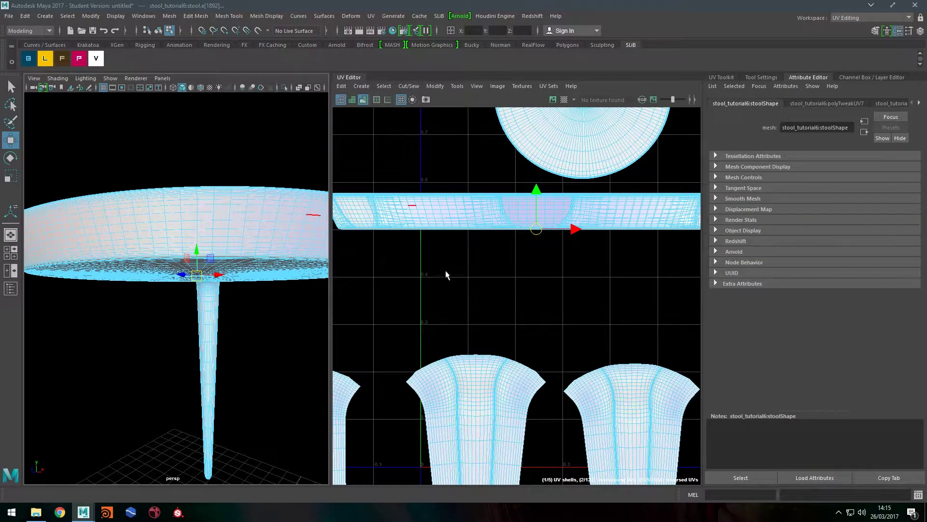
right_click_drag(451, 268, 418, 284, "shift")
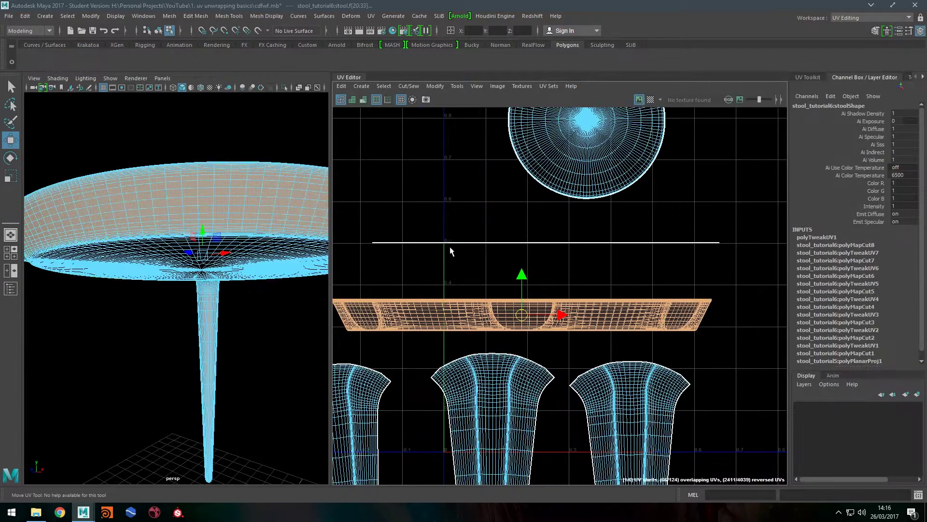
- Unfold the seat's underside shell into a disc, scale it and place it beside the seat-top disc
left_click_drag(436, 220, 426, 247)
right_click_drag(431, 198, 373, 198, "shift")
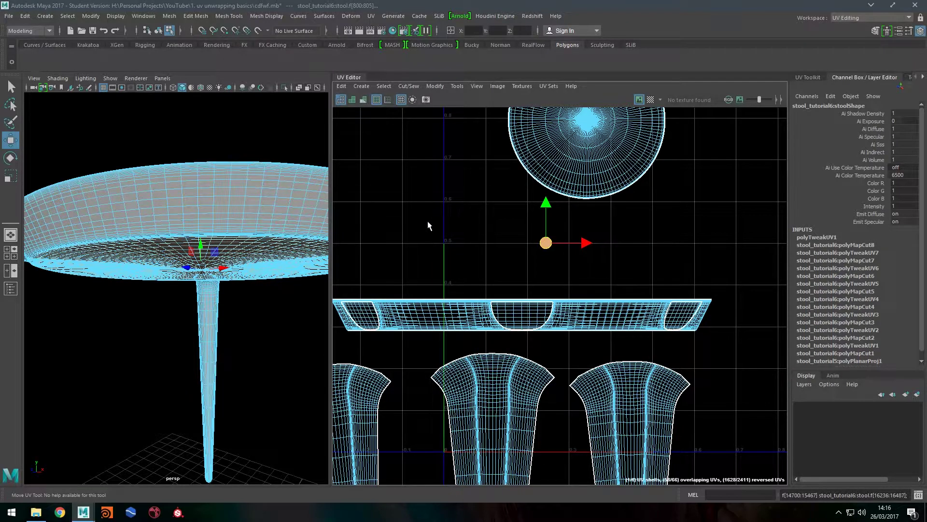
key("r")
left_click_drag(547, 242, 425, 175)
key("w")
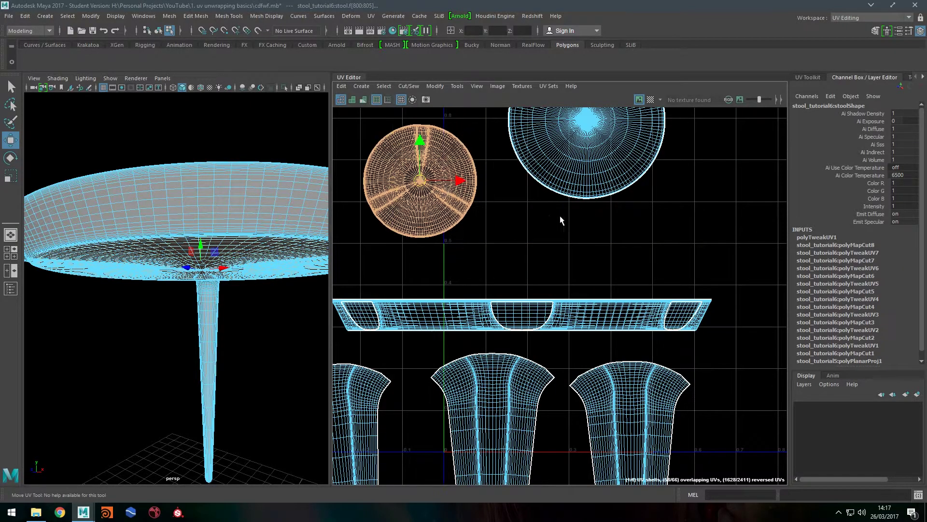
- Move the seat's side-band shell clear of the others, unfold it into a ring, and clear the selection
scroll(562, 218, "down", 2)
right_click_drag(512, 291, 479, 249)
left_click(476, 291)
left_click_drag(528, 290, 645, 261)
right_click_drag(575, 239, 529, 236, "shift")
middle_click_drag(627, 271, 598, 274, "alt")
left_click(614, 180)
middle_click_drag(584, 179, 531, 178, "alt")
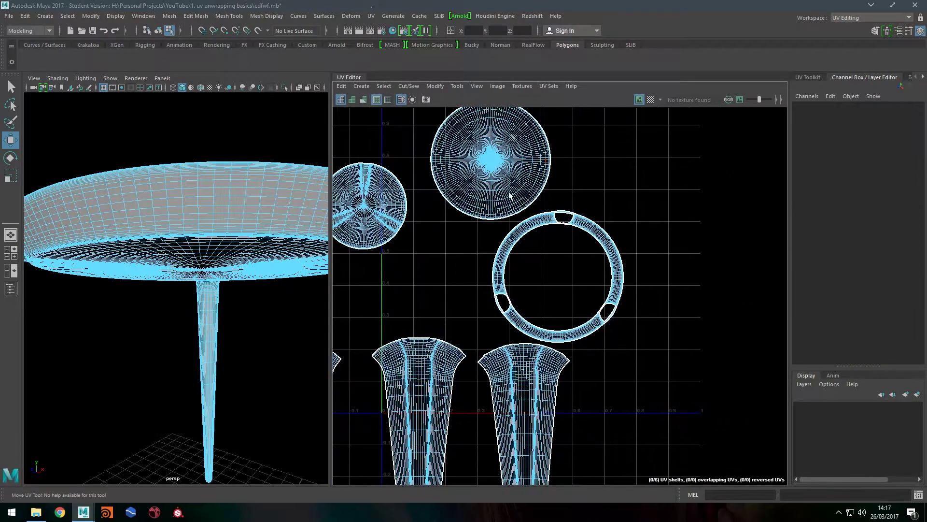
right_click_drag(475, 201, 703, 207, "alt")
right_click_drag(485, 230, 520, 262, "alt")
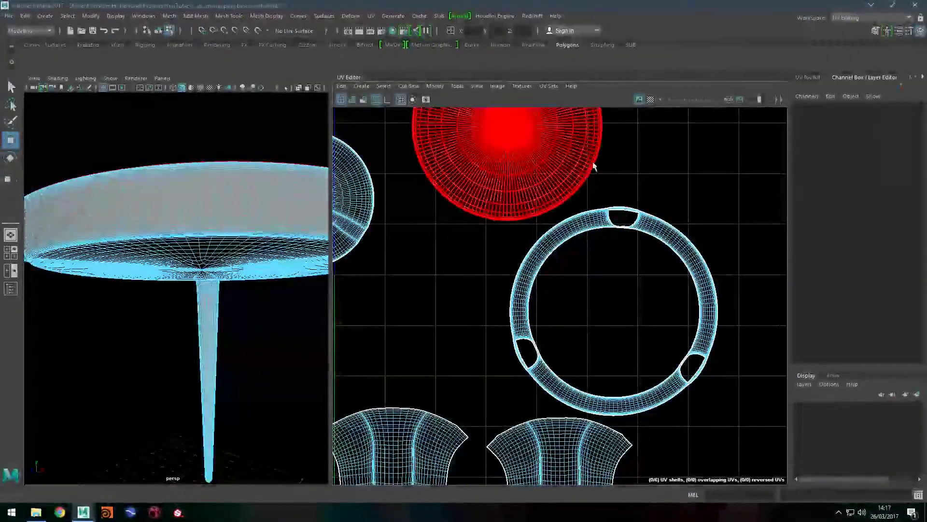
- Examine the seat-top disc and the side-band ring in the UV layout, comparing their borders and the leg openings
middle_click_drag(594, 167, 574, 216, "alt")
right_click_drag(574, 216, 683, 220, "alt")
right_click_drag(484, 251, 708, 252, "alt")
middle_click_drag(594, 291, 493, 232, "alt")
right_click_drag(493, 232, 686, 213, "alt")
left_click(516, 224)
left_click(352, 207)
right_click_drag(483, 241, 386, 247, "alt")
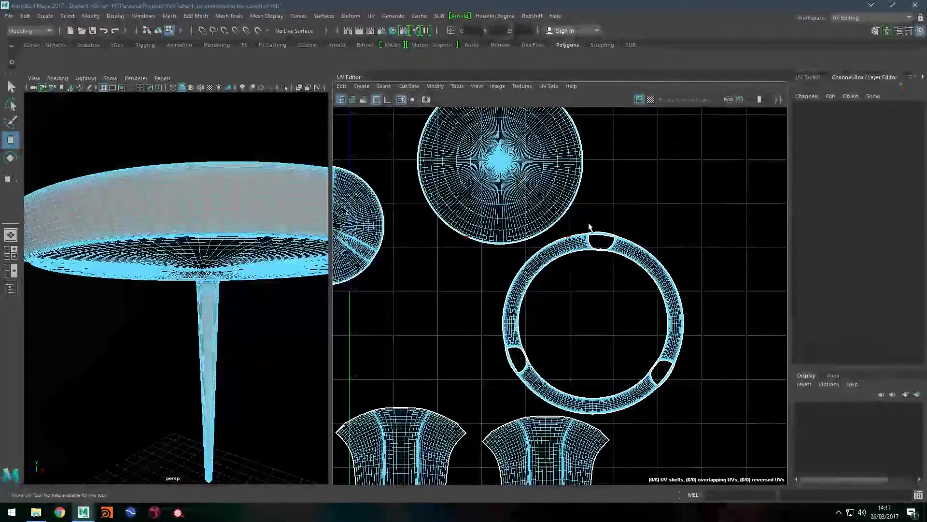
middle_click_drag(471, 222, 387, 187, "alt")
right_click_drag(387, 186, 602, 199, "alt")
middle_click_drag(550, 184, 499, 155, "alt")
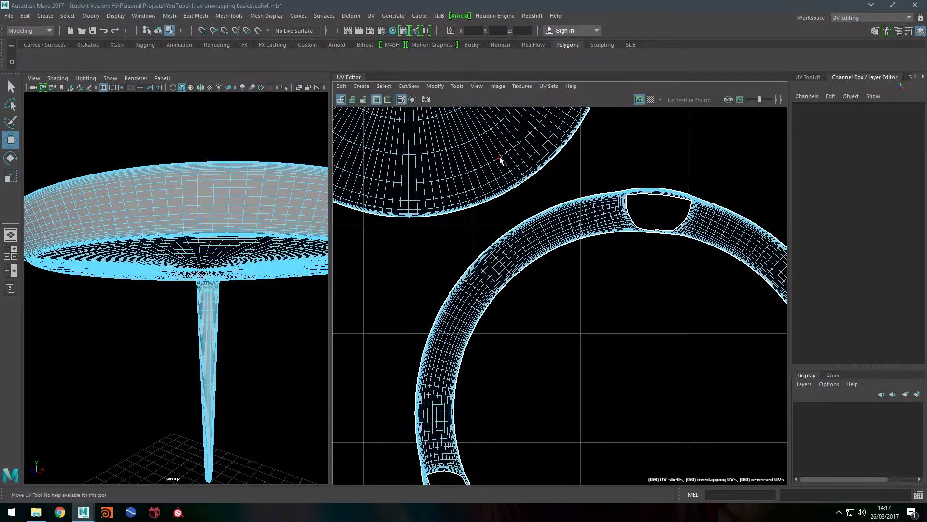
middle_click_drag(518, 191, 604, 208, "alt")
right_click_drag(604, 209, 429, 238, "alt")
right_click_drag(480, 264, 469, 234, "shift")
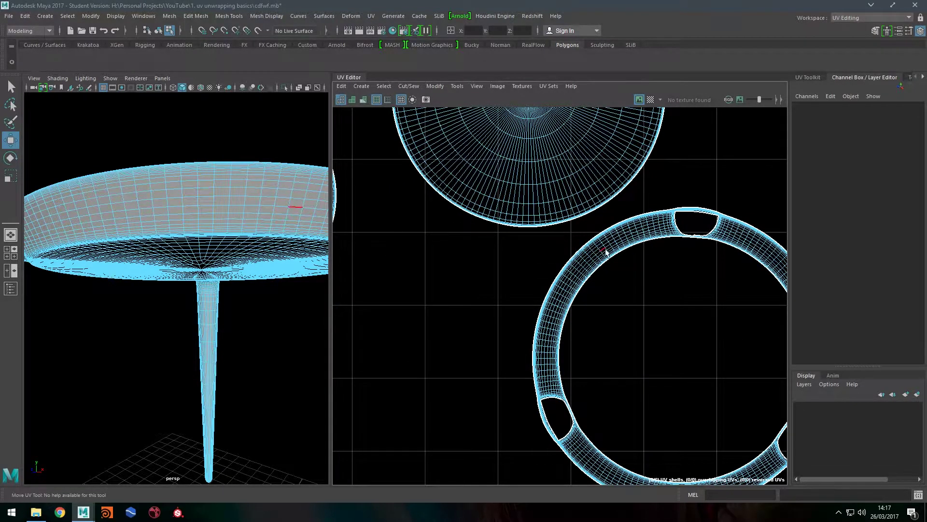
middle_click_drag(582, 248, 465, 244, "alt")
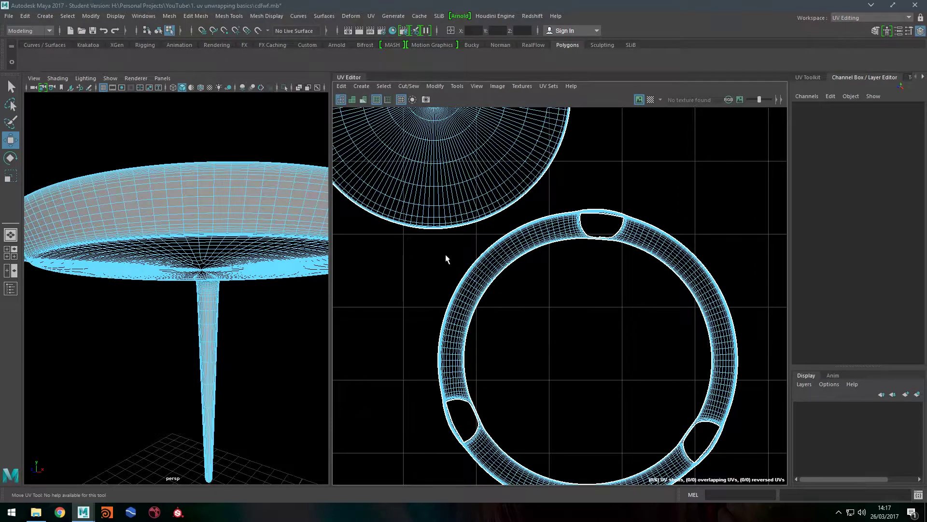
- Select the border edge loop of the seat-top disc and move and sew it to the side-band ring
left_click(471, 224)
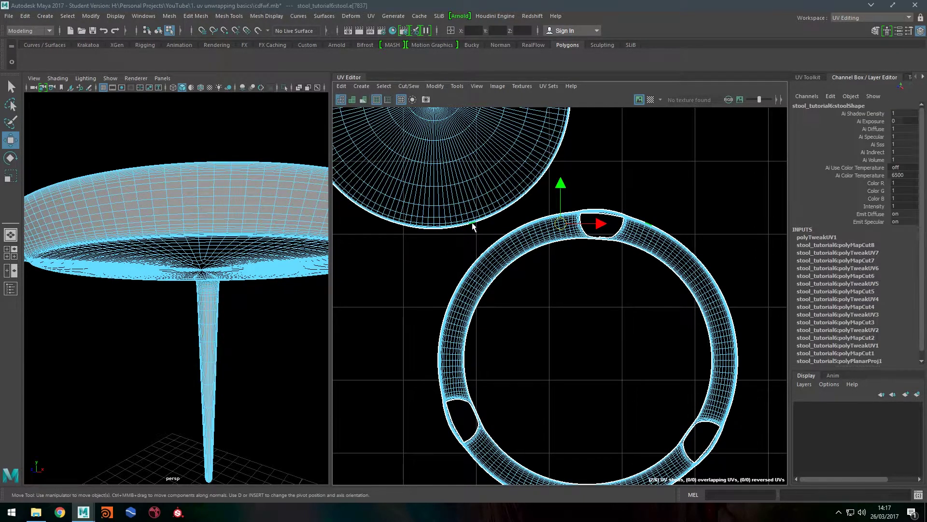
double_click(473, 223)
middle_click_drag(516, 181, 588, 261, "alt")
middle_click_drag(655, 298, 627, 214, "alt")
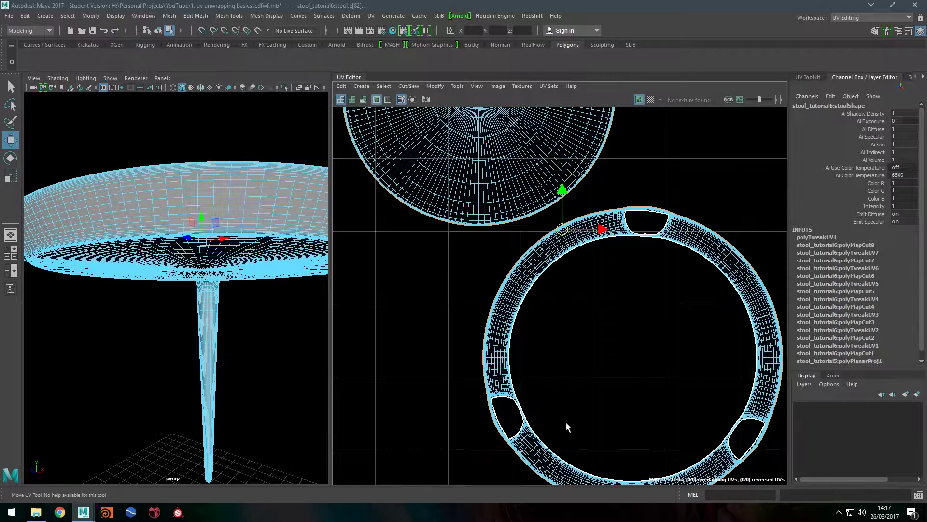
right_click_drag(453, 265, 451, 241, "shift")
- Unfold the joined seat-top and side-band shell, move it upward in the UV layout, and clear the selection
right_click_drag(556, 267, 508, 202)
left_click(550, 250)
right_click_drag(445, 199, 445, 201, "shift")
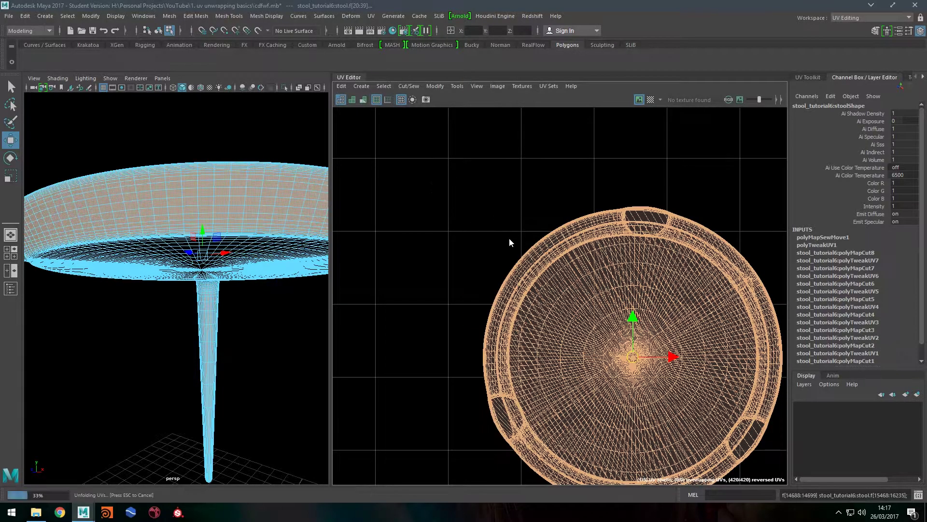
scroll(570, 285, "down", 2)
middle_click_drag(576, 305, 540, 246, "alt")
left_click(565, 253)
left_click_drag(577, 273, 589, 232)
right_click_drag(604, 208, 456, 198, "alt")
left_click(450, 163)
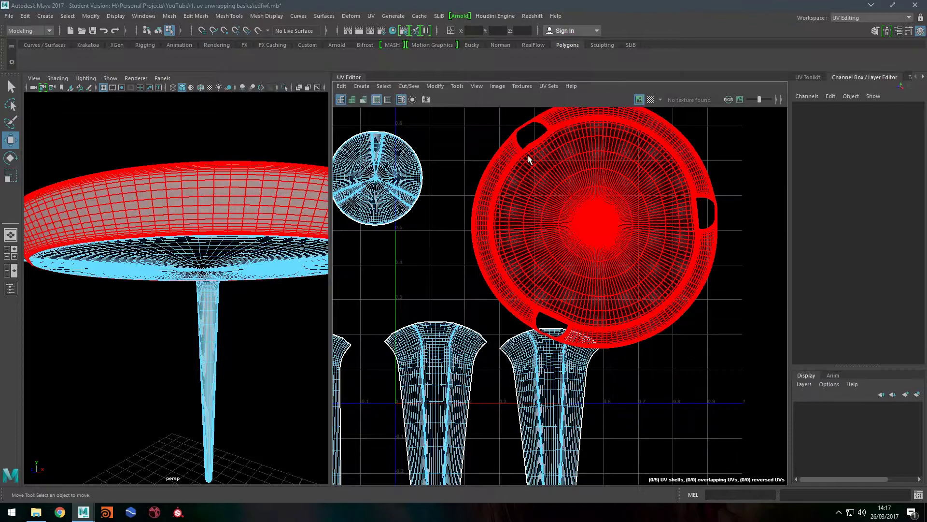
- Turn on distortion shading for the UV shells and clear the selection
left_click(577, 240)
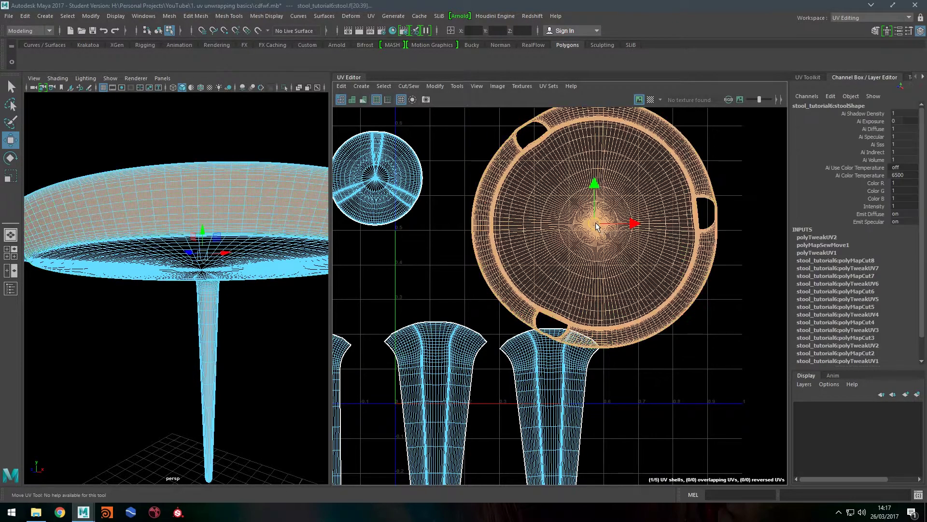
left_click(364, 99)
left_click(482, 360)
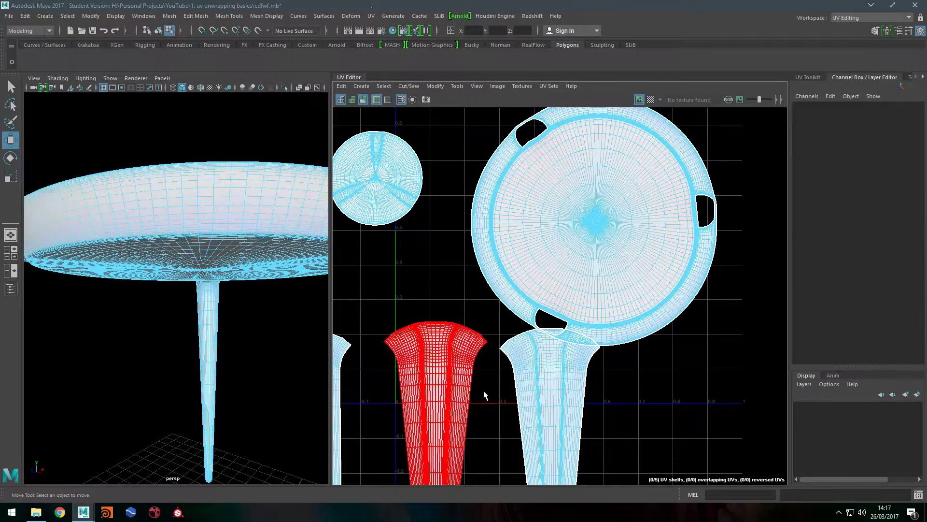
- Move the joined seat shell clear of the leg shells into the empty UV space and deselect it
left_click_drag(590, 196, 592, 155)
middle_click_drag(560, 206, 612, 315, "alt")
right_click_drag(613, 315, 453, 256, "alt")
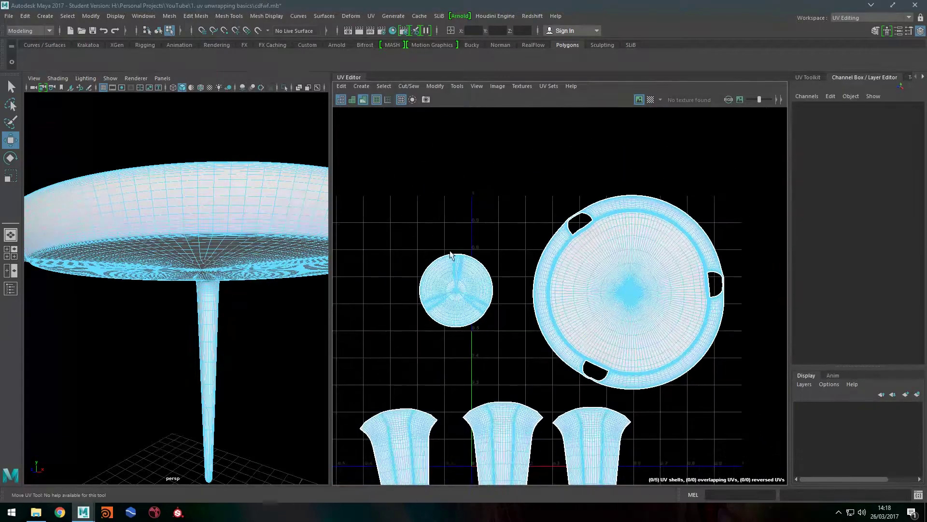
middle_click_drag(454, 257, 446, 229, "alt")
left_click(612, 218)
left_click_drag(625, 264, 636, 263)
left_click(543, 192)
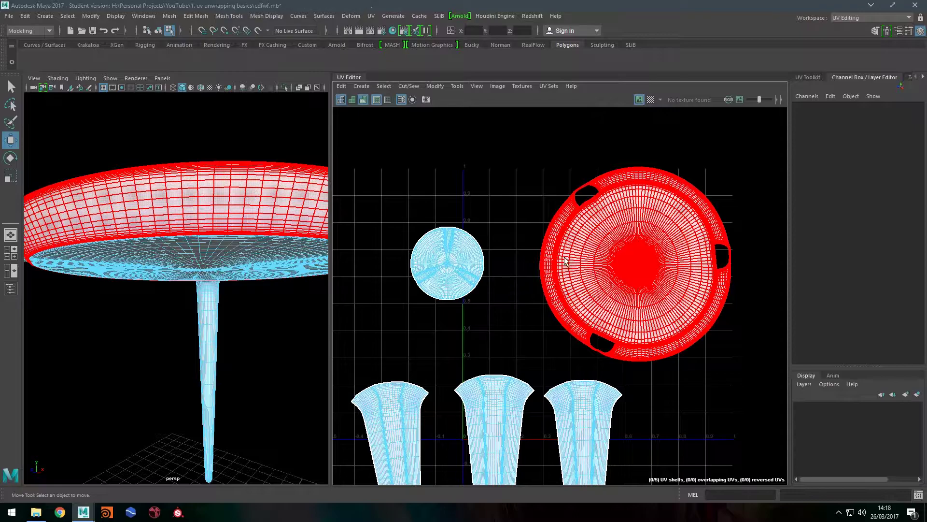
- Check how the joined seat shell and its side-band edges correspond to the stool model
left_click_drag(203, 198, 215, 148, "alt")
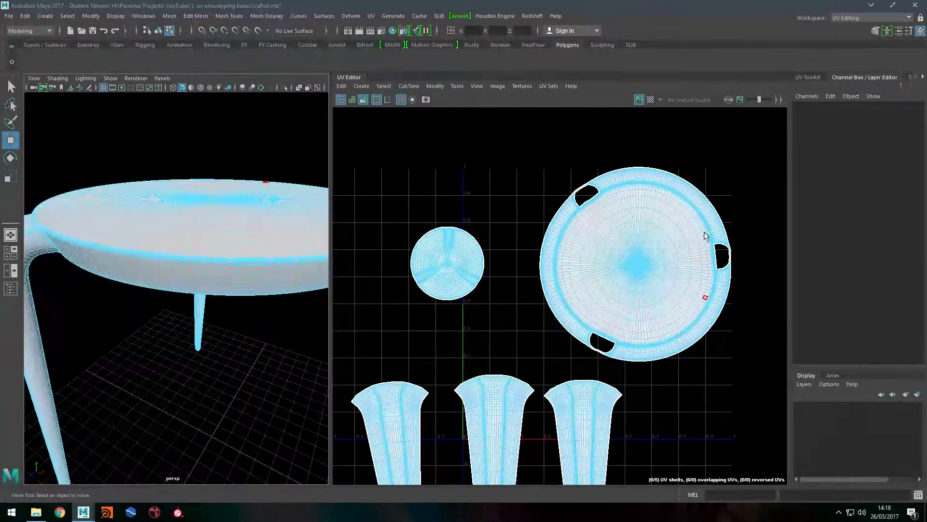
left_click(637, 233)
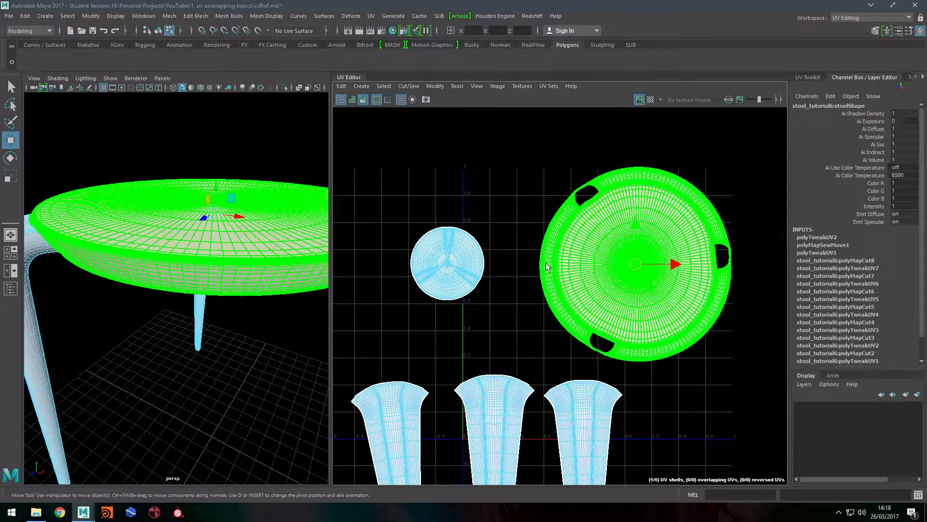
key("F10")
left_click(222, 282)
left_click(264, 275)
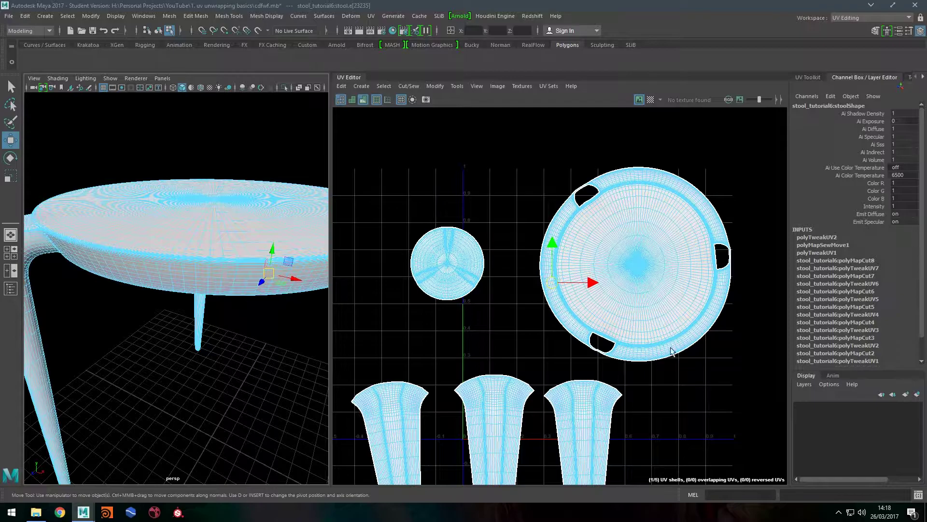
- Sew the small open notch in the thin strip beside the seat shell's lower leg opening, using the Sew UV Tool with a smaller brush
middle_click_drag(569, 232, 502, 173, "alt")
middle_click_drag(505, 278, 489, 255, "alt")
right_click_drag(489, 255, 575, 235, "alt")
middle_click_drag(574, 235, 481, 213, "alt")
right_click_drag(479, 209, 680, 304, "alt")
right_click_drag(467, 228, 640, 269, "alt")
middle_click_drag(635, 268, 547, 254, "alt")
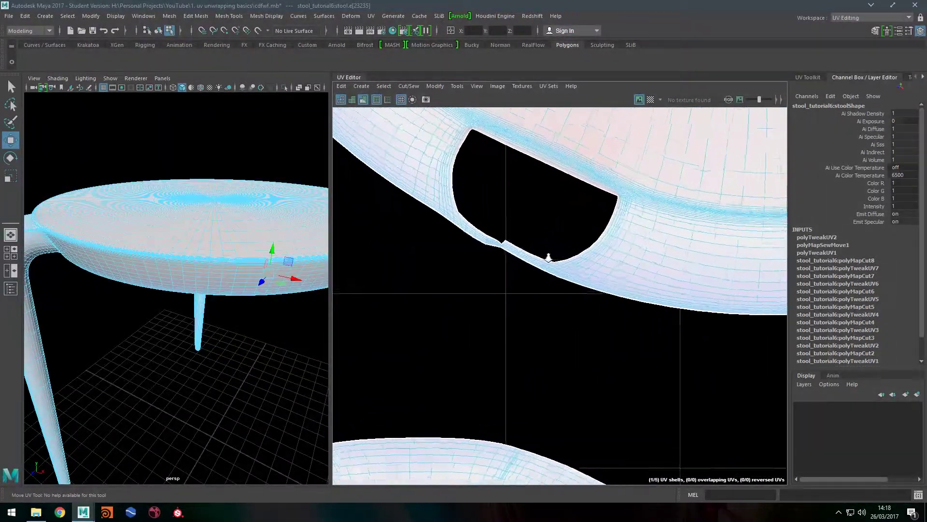
right_click_drag(541, 254, 640, 281, "alt")
right_click_drag(527, 239, 740, 263, "alt")
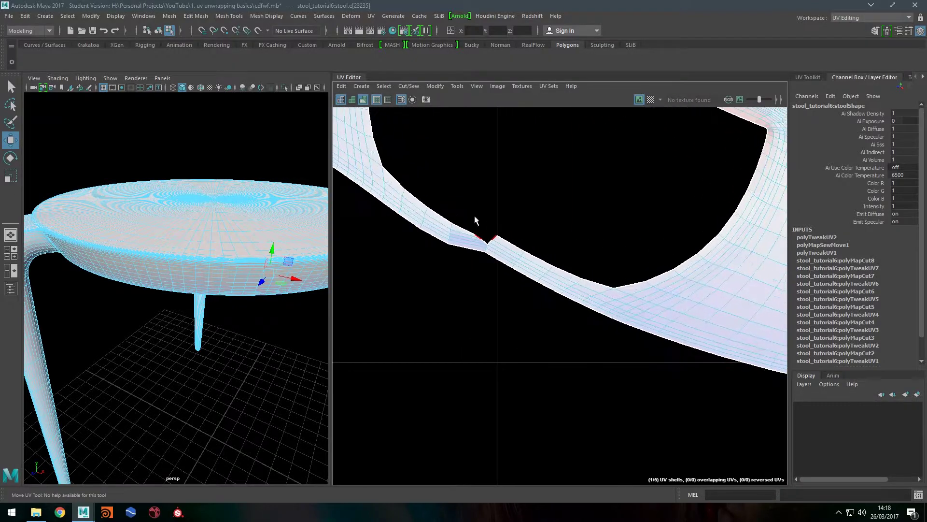
right_click_drag(476, 218, 587, 242, "alt")
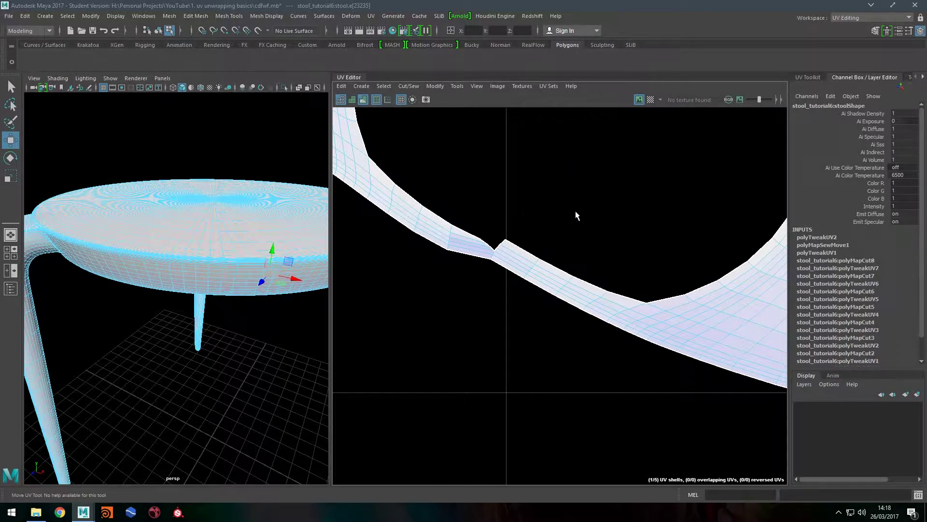
mouse_move(567, 235)
right_mouse_down()
mouse_move(575, 187)
mouse_move(575, 231)
mouse_move(633, 230)
mouse_move(635, 241)
right_mouse_up()
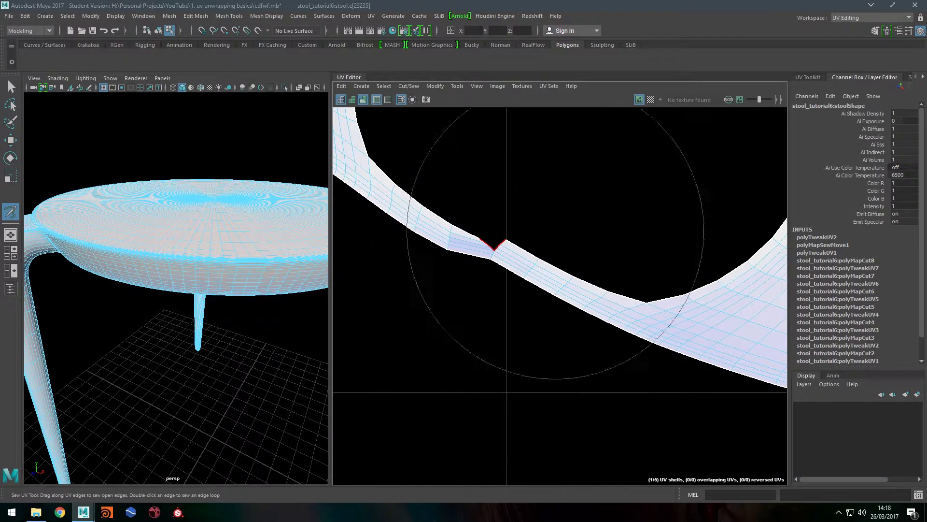
key("b")
mouse_move(540, 225)
left_mouse_down()
mouse_move(588, 225)
mouse_move(406, 225)
left_mouse_up()
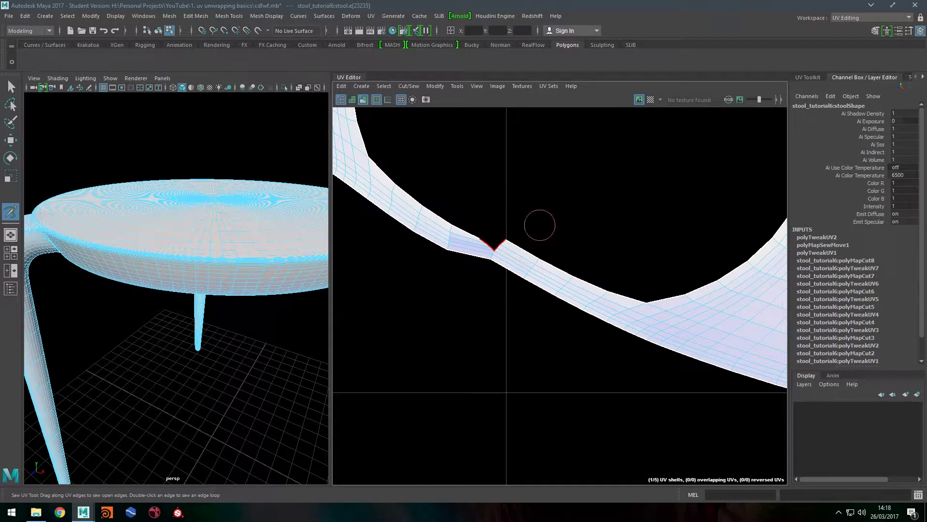
left_click(493, 246)
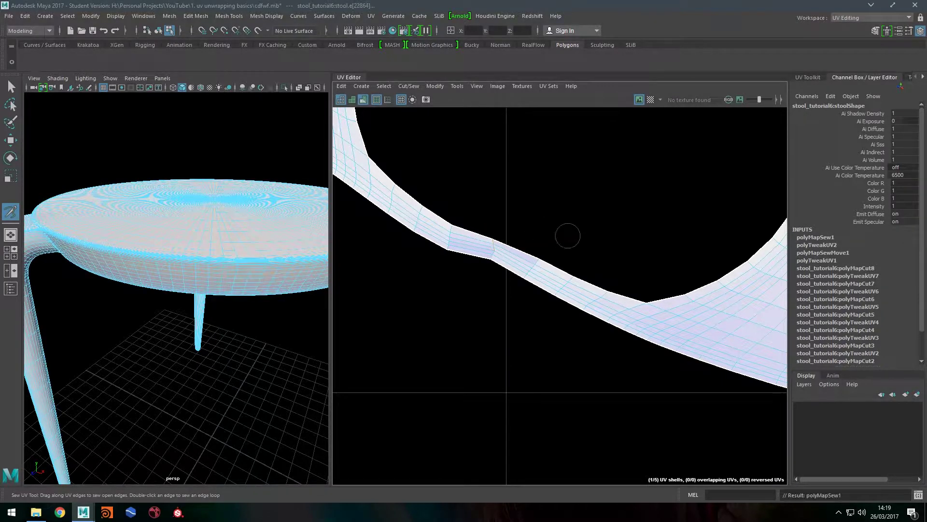
- Inspect the strips around all three leg openings of the seat shell for remaining open edges or distortion
key("q")
right_click_drag(575, 260, 261, 285, "alt")
middle_click_drag(665, 127, 619, 336, "alt")
right_click_drag(619, 335, 522, 302, "alt")
middle_click_drag(613, 306, 497, 474, "alt")
middle_click_drag(572, 330, 419, 244, "alt")
middle_click_drag(593, 238, 453, 236, "alt")
right_click_drag(452, 236, 757, 241, "alt")
right_click_drag(442, 202, 637, 202, "alt")
middle_click_drag(473, 212, 512, 358, "alt")
right_click_drag(503, 289, 318, 204, "alt")
middle_click_drag(425, 157, 511, 270, "alt")
right_click_drag(556, 268, 371, 256, "alt")
middle_click_drag(483, 229, 743, 209, "alt")
middle_click_drag(498, 167, 459, 240, "alt")
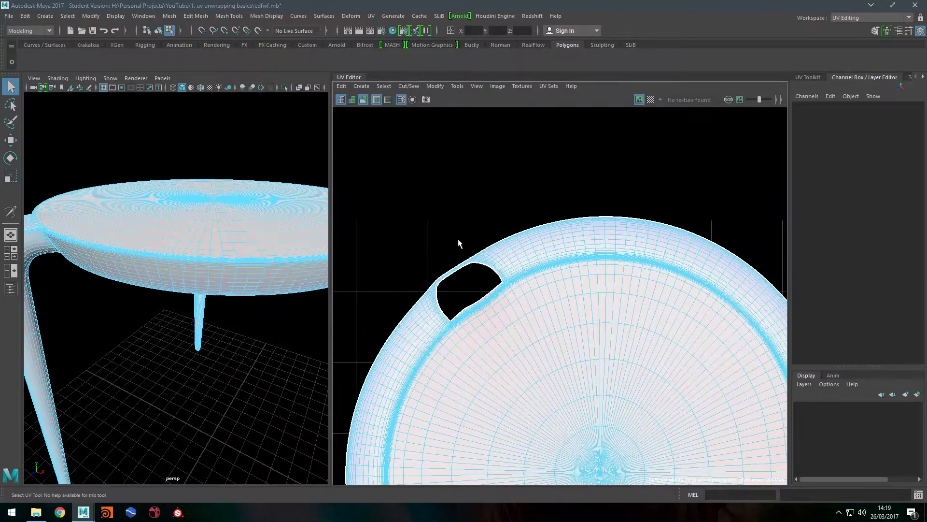
right_click_drag(437, 261, 766, 262, "alt")
right_click_drag(630, 288, 333, 270, "alt")
middle_click_drag(618, 400, 498, 205, "alt")
right_click_drag(715, 251, 188, 320, "alt")
middle_click_drag(563, 260, 433, 247, "alt")
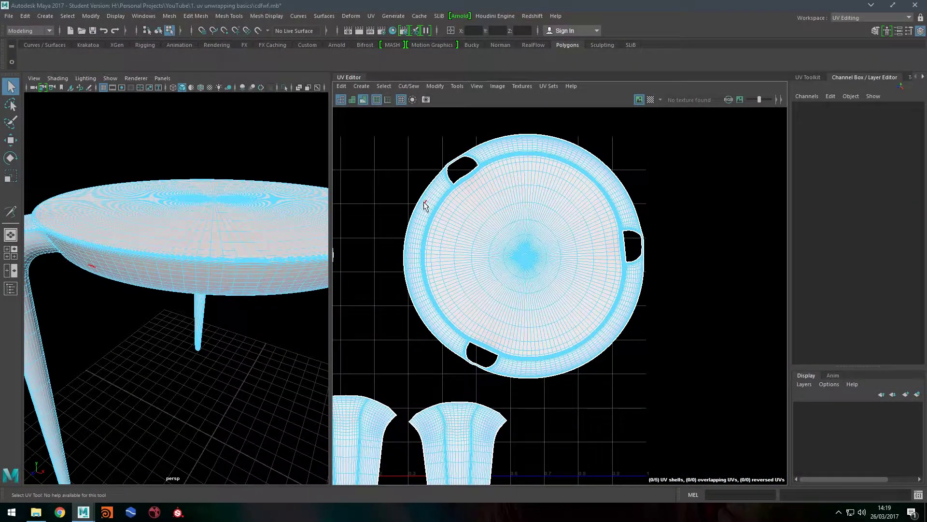
- Select the whole seat shell and unfold it again
right_click(497, 239)
right_click_drag(491, 239, 456, 226)
left_click(532, 219)
right_click(655, 181, "shift")
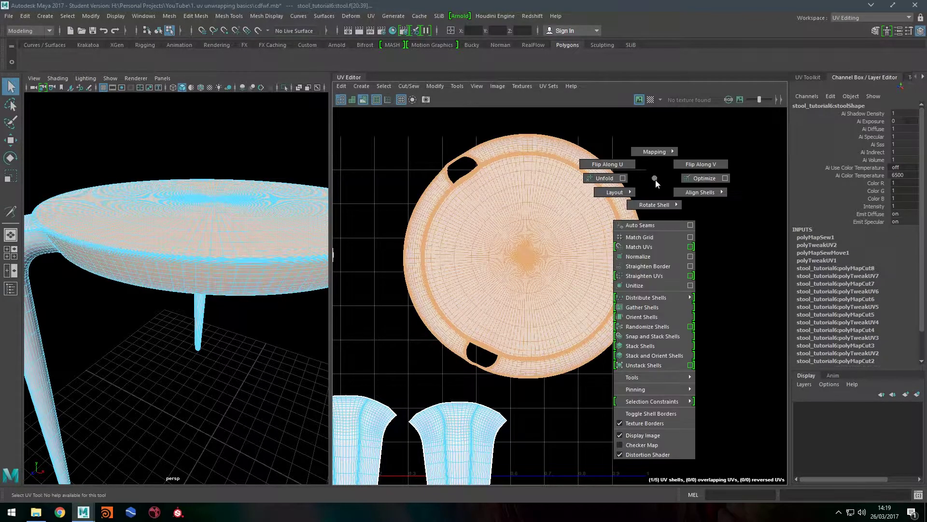
mouse_move(667, 375)
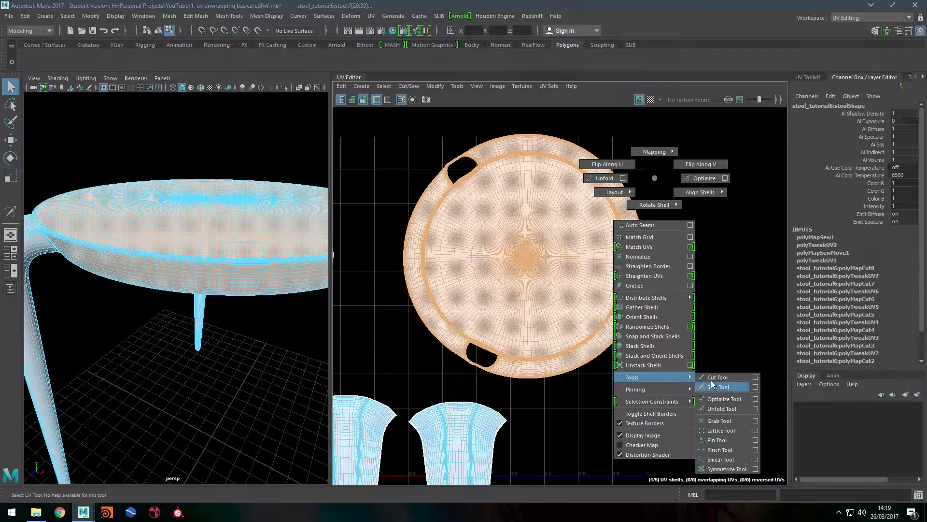
right_click_drag(613, 174, 610, 177, "shift")
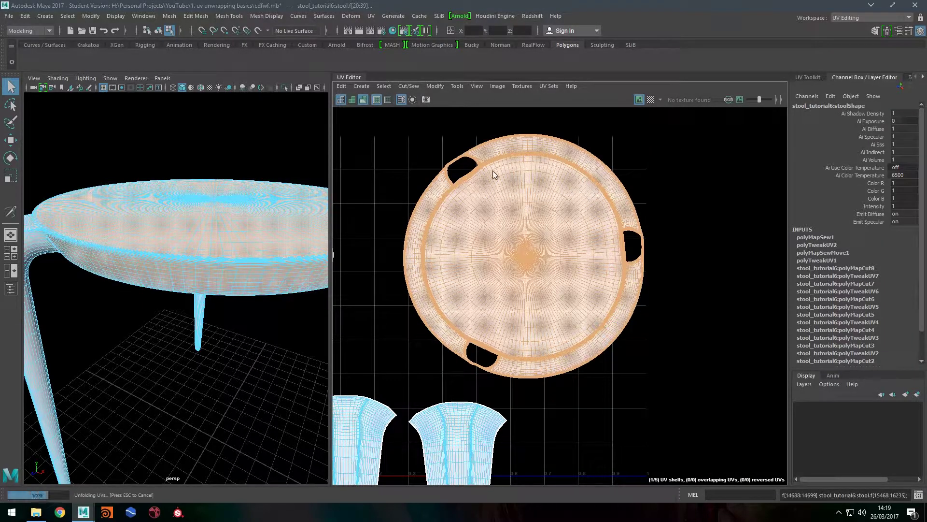
left_click(519, 405)
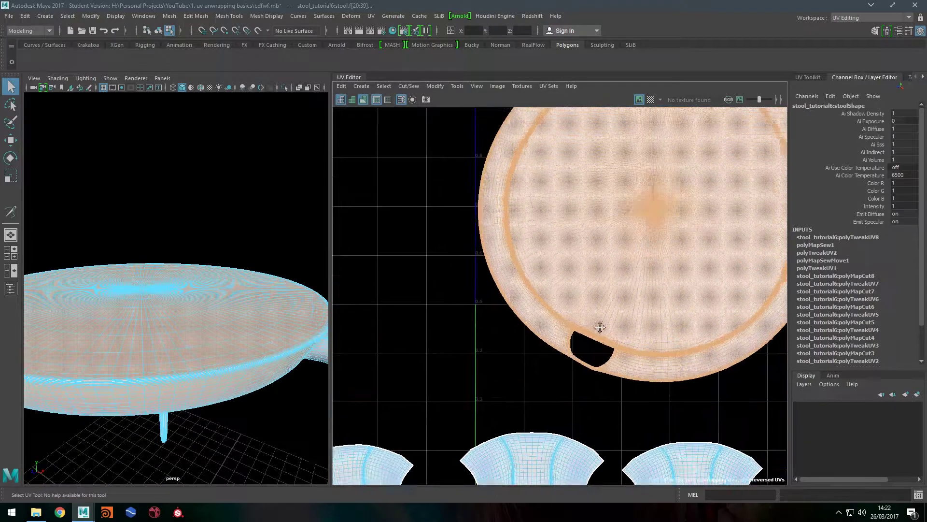
- Examine the newly unfolded seat shell around its leg openings for distortion, and view the complete stool
right_click_drag(599, 327, 410, 245, "alt")
middle_click_drag(627, 211, 484, 294, "alt")
right_click_drag(459, 273, 758, 275, "alt")
right_click_drag(438, 305, 855, 261, "alt")
middle_click_drag(654, 289, 488, 225, "alt")
left_click(402, 190)
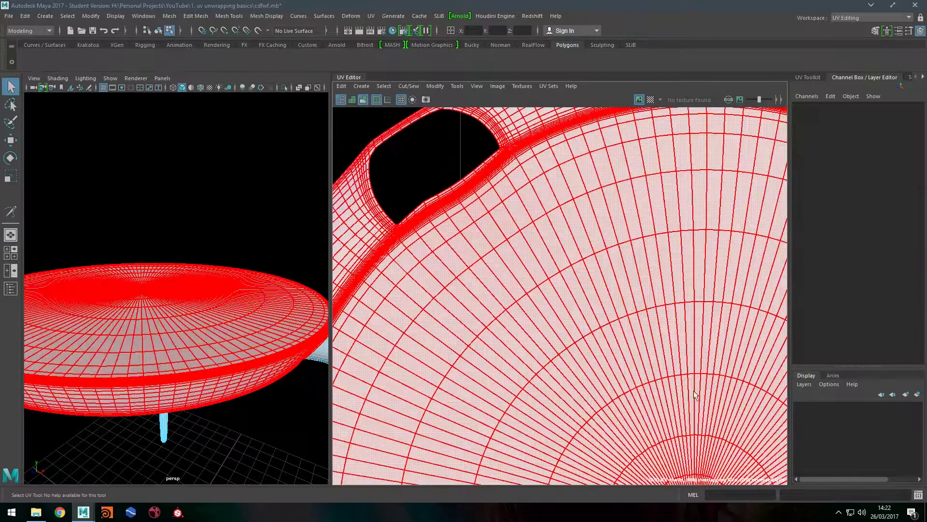
right_click_drag(600, 370, 330, 351, "alt")
right_click_drag(652, 300, 237, 307, "alt")
middle_click_drag(579, 238, 512, 94, "alt")
right_click_drag(483, 256, 397, 260, "alt")
left_click_drag(211, 388, 225, 345, "alt")
right_click_drag(226, 345, 128, 329, "alt")
left_click_drag(128, 329, 163, 337, "alt")
- Reselect the whole stool in object mode, return to component mode, and select all its UV shells
key("F8")
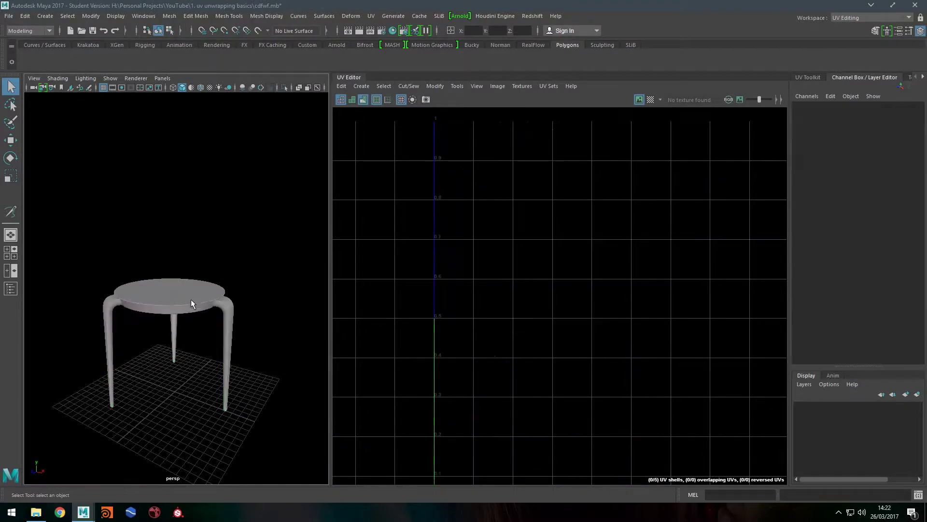
left_click(188, 304)
right_click_drag(574, 302, 498, 298, "alt")
middle_click_drag(497, 298, 582, 219, "alt")
right_click_drag(582, 220, 563, 170, "alt")
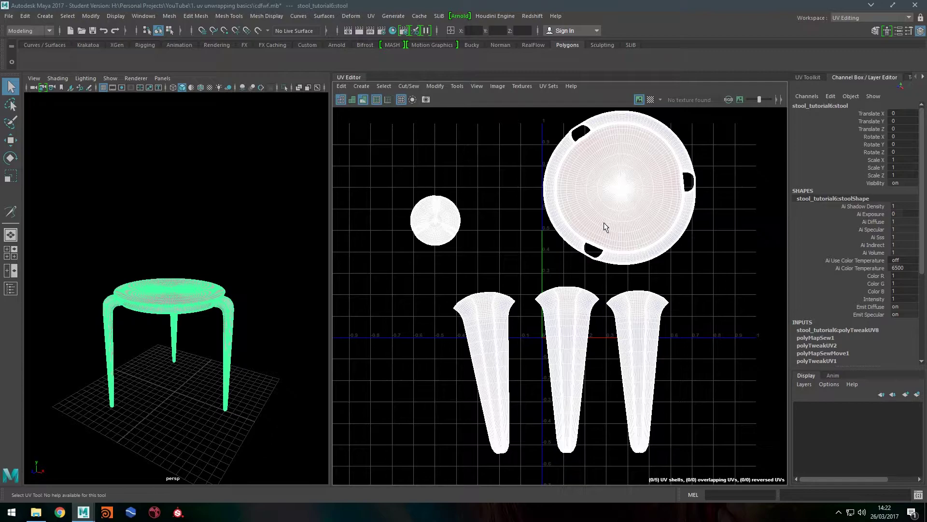
key("F8")
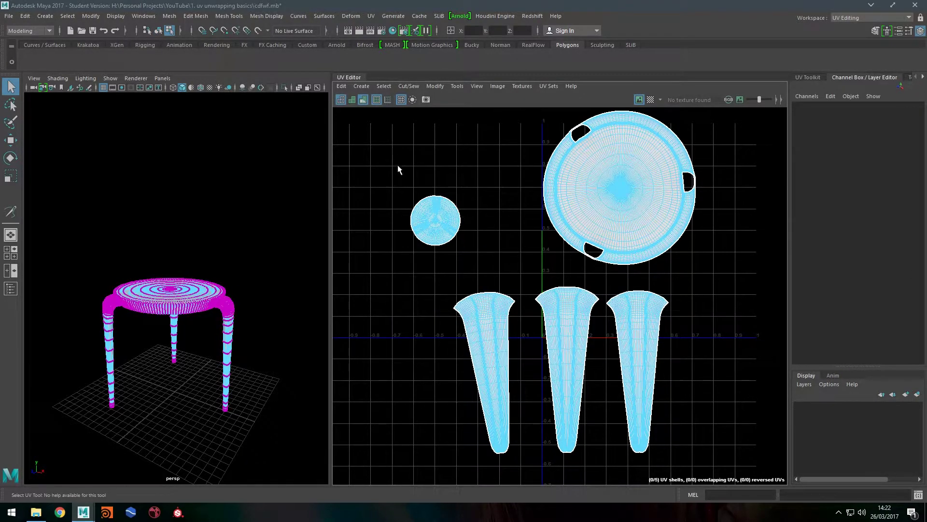
left_click_drag(360, 128, 695, 506)
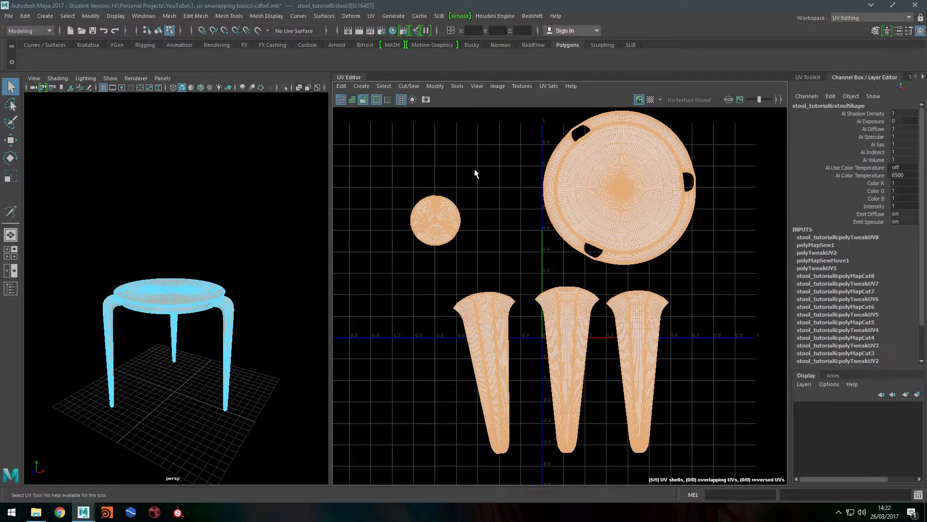
- Open the Layout UVs options and reset them to their default settings
right_click_drag(474, 166, 422, 194, "shift")
left_click_drag(543, 135, 195, 123)
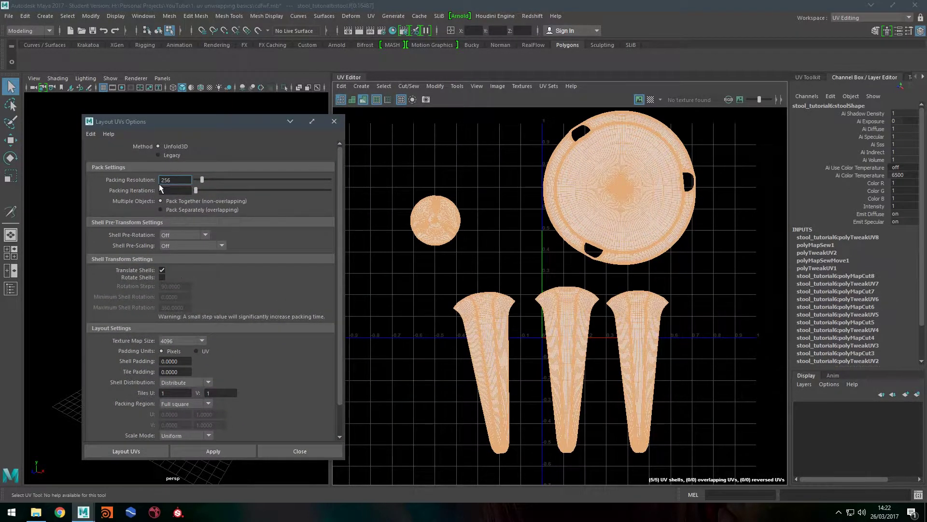
left_click(92, 133)
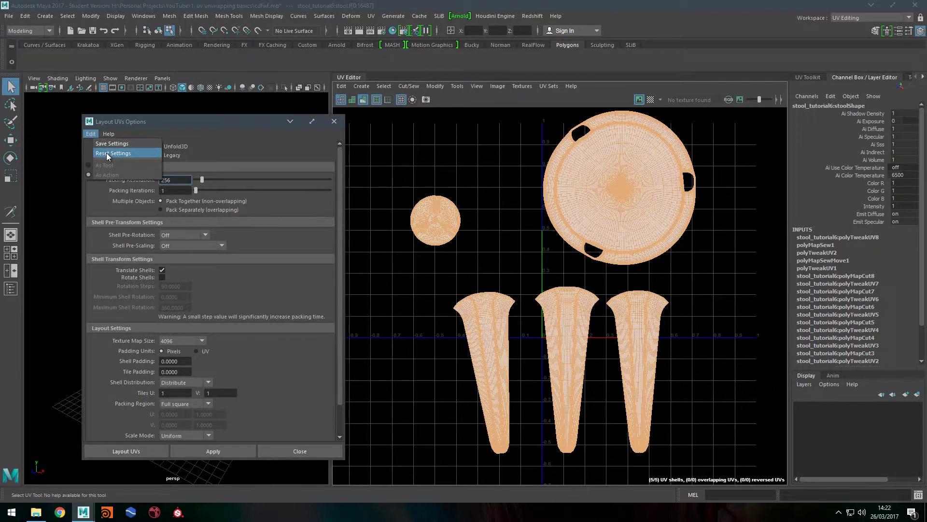
left_click(106, 152)
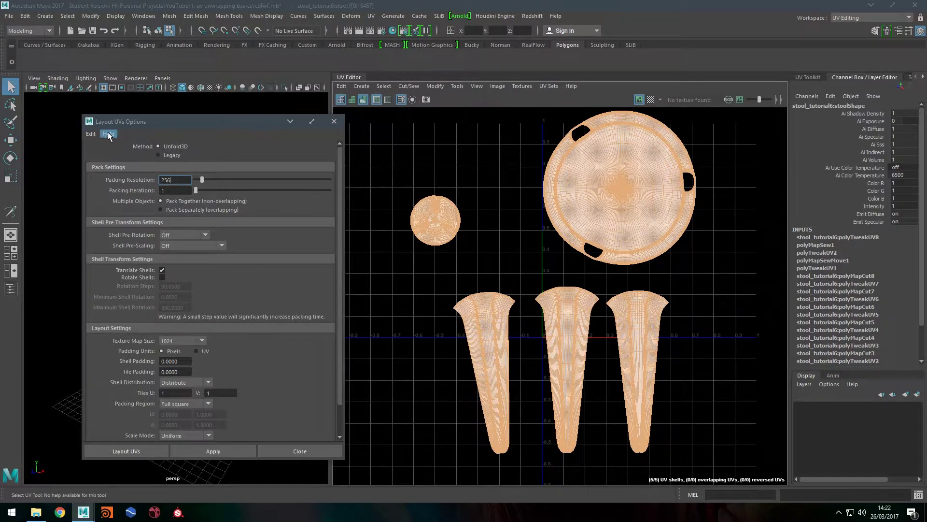
- Choose the texture map size in the layout options and lay out all the stool's UV shells together
mouse_move(340, 202)
left_mouse_down()
mouse_move(341, 248)
mouse_move(338, 193)
left_mouse_up()
left_click_drag(338, 323, 337, 398)
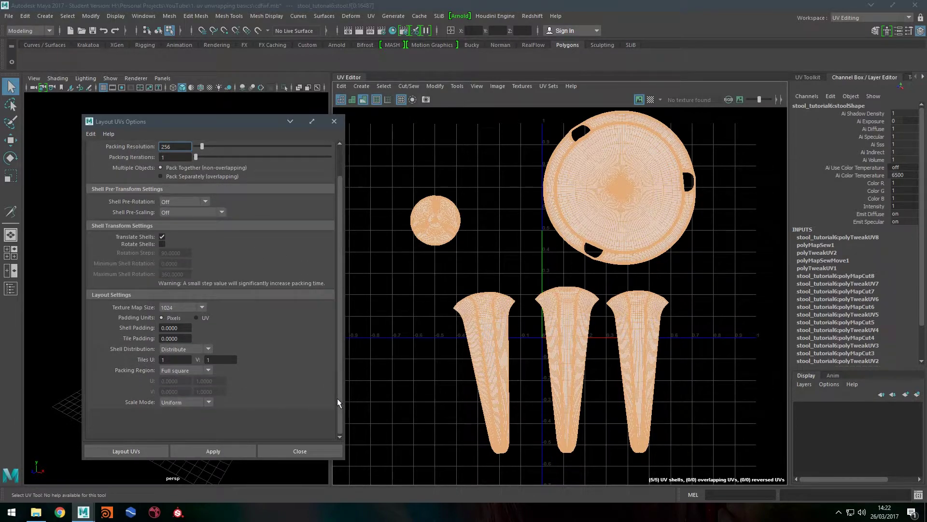
left_click(170, 308)
left_click(175, 318)
left_click(126, 450)
- Switch the UV component mode and examine the spacing between the packed seat, leg and small circular shells
right_click_drag(483, 263, 458, 236)
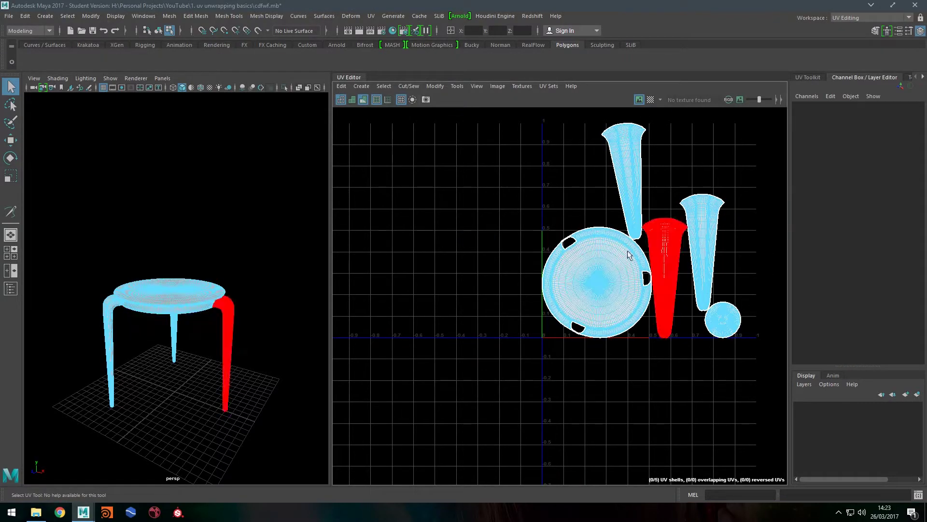
middle_click_drag(485, 211, 427, 182, "alt")
right_click_drag(471, 213, 665, 224, "alt")
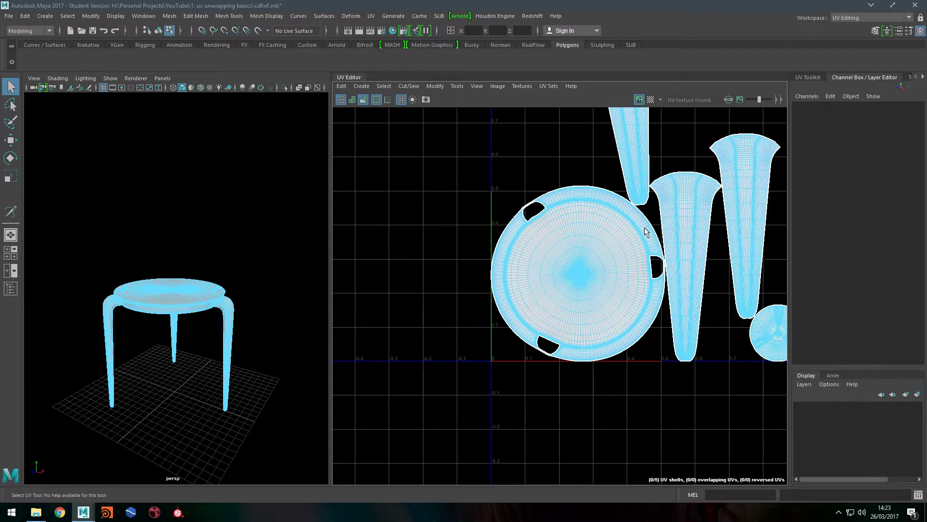
middle_click_drag(611, 217, 507, 231, "alt")
- Return the stool to object mode, select it to review its complete UV layout, and clear the selection
right_click_drag(149, 294, 180, 280)
left_click(183, 287)
middle_click_drag(653, 236, 670, 294, "alt")
right_click_drag(670, 293, 566, 268, "alt")
left_click(253, 213)
left_click(227, 297)
left_click(234, 253)
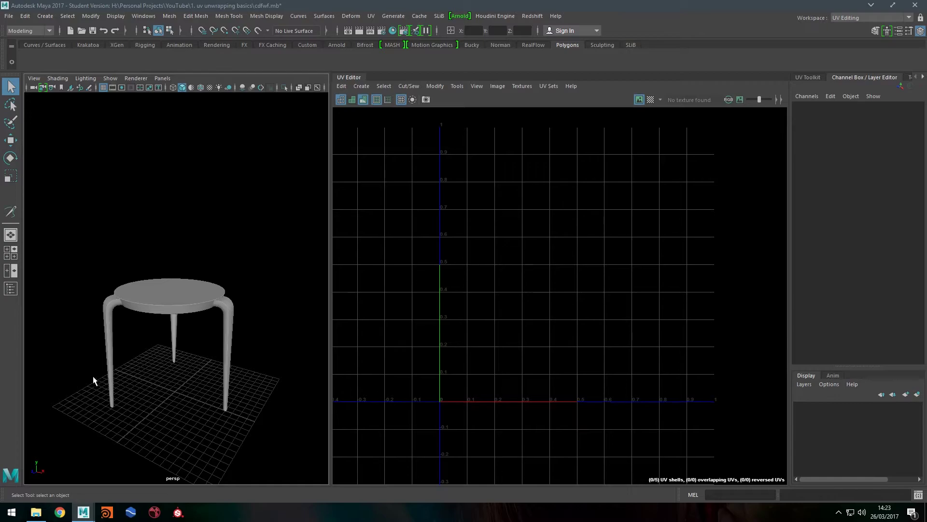
left_click(179, 297)
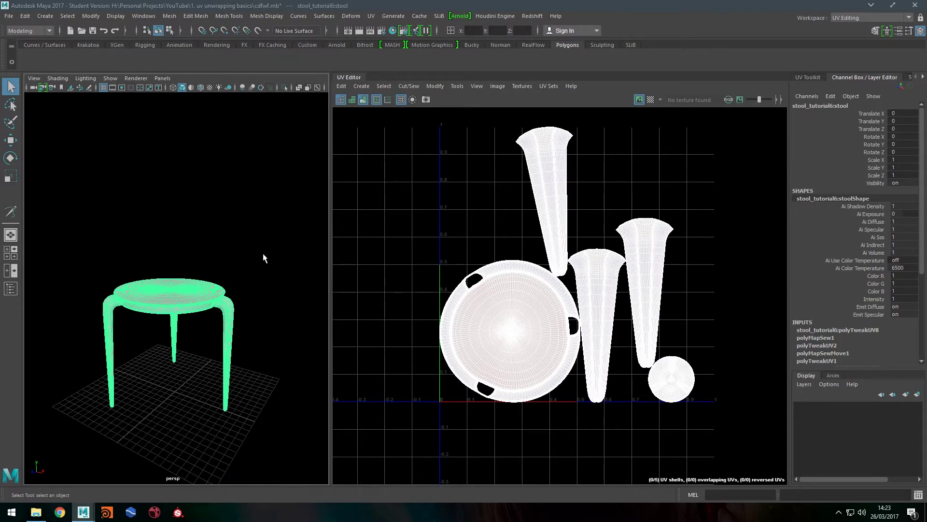
left_click(239, 281)
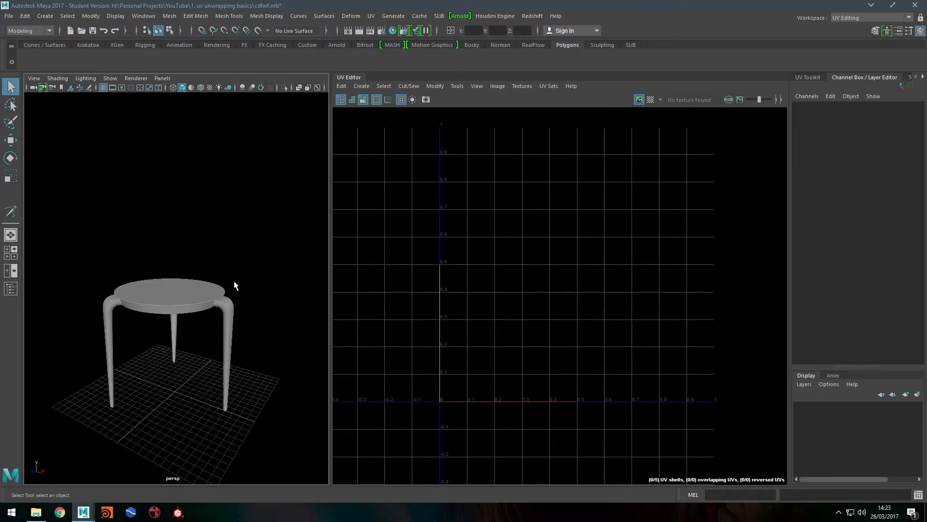